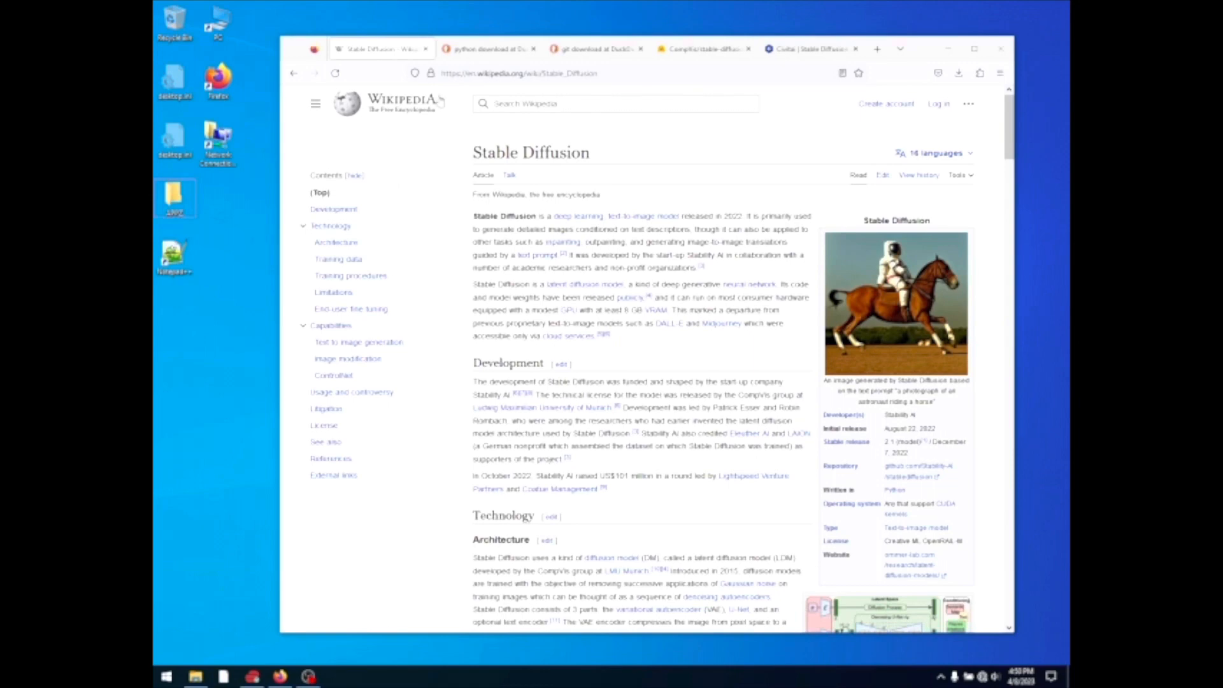
Highlight the sentence about running on a GPU with at least 6 GB VRAM and close the Stable Diffusion Wikipedia page.
{"action": "left_click_drag", "start_coordinate": [664, 298], "coordinate": [670, 310]}
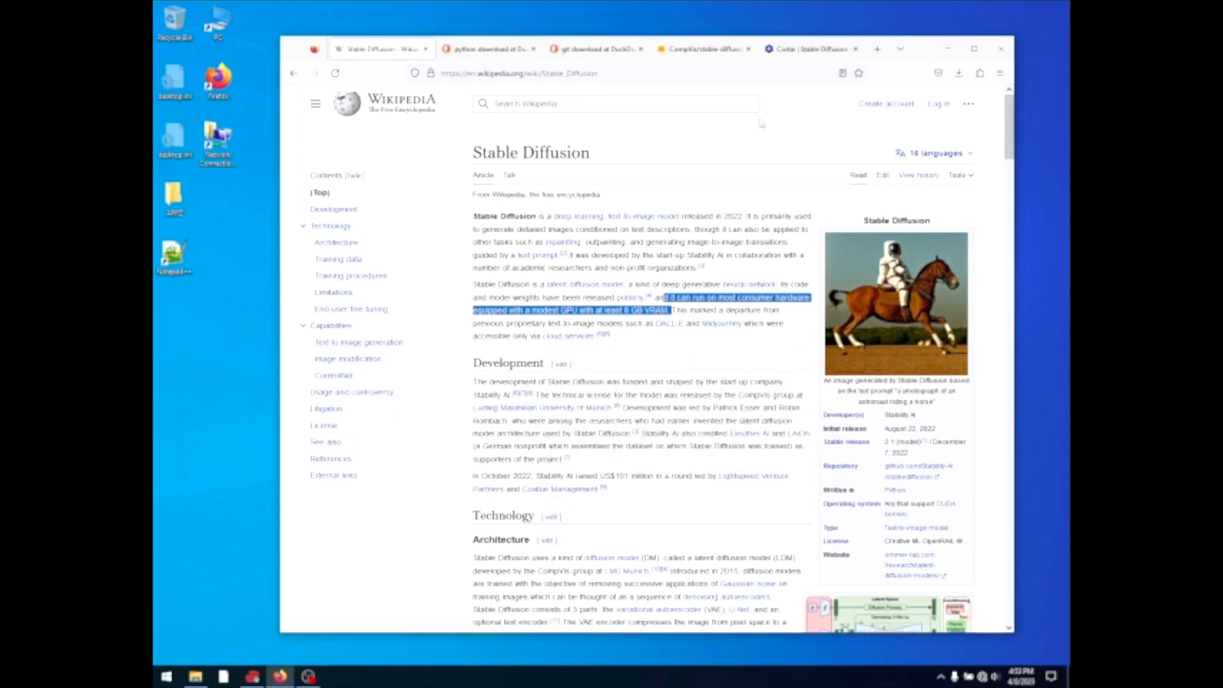
{"action": "left_click", "coordinate": [798, 123]}
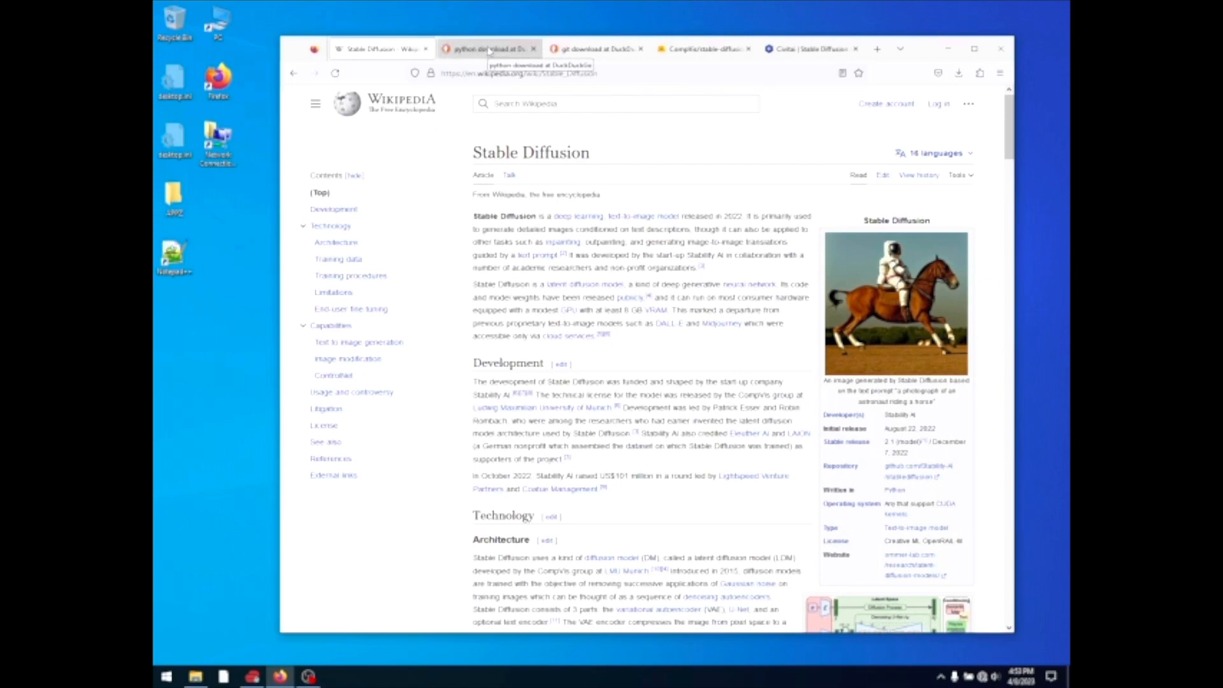
{"action": "left_click", "coordinate": [500, 50]}
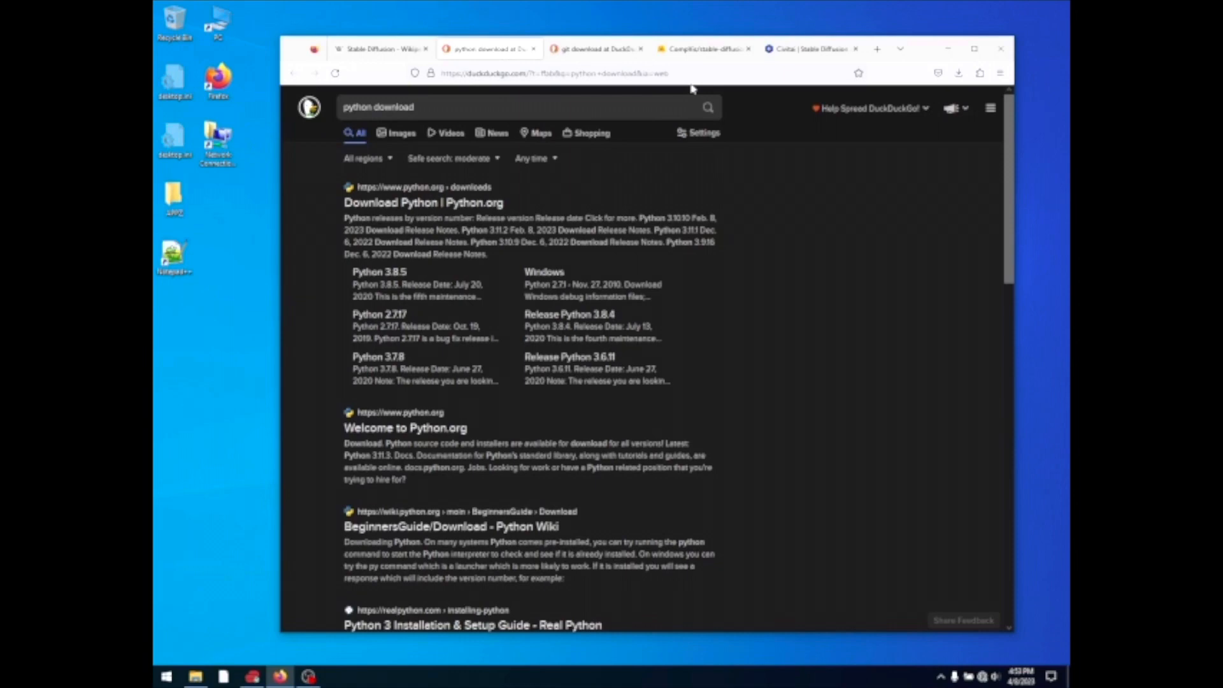
{"action": "left_click", "coordinate": [399, 56]}
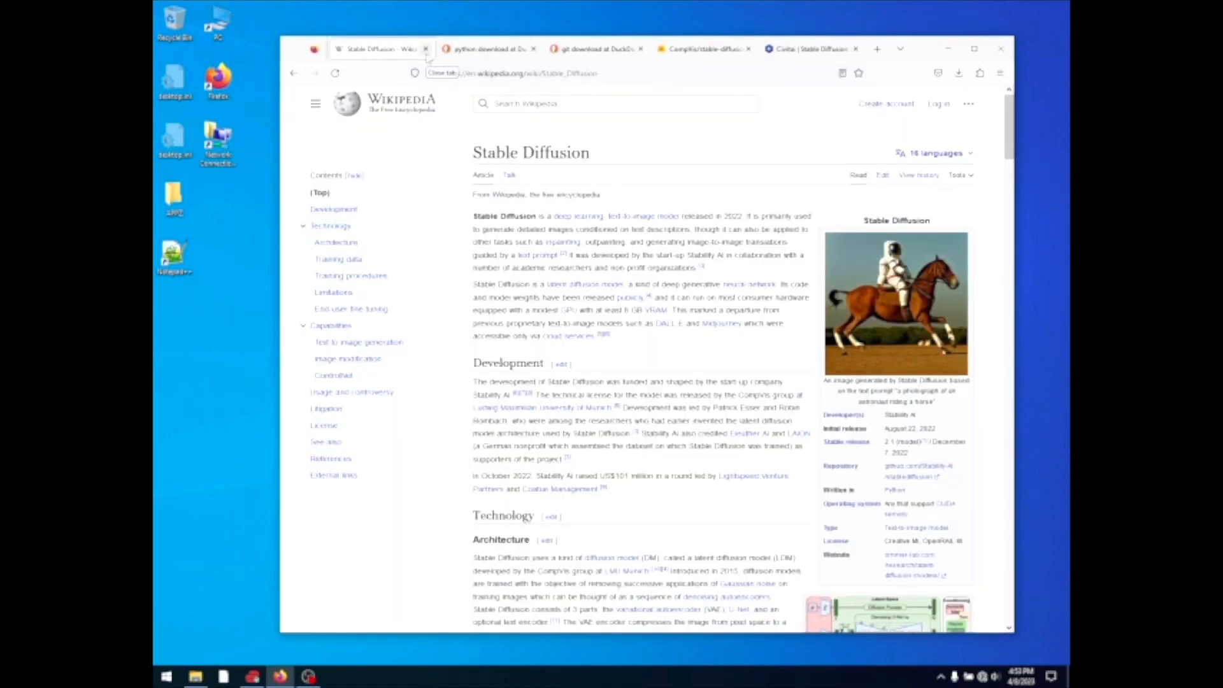
{"action": "left_click", "coordinate": [425, 50]}
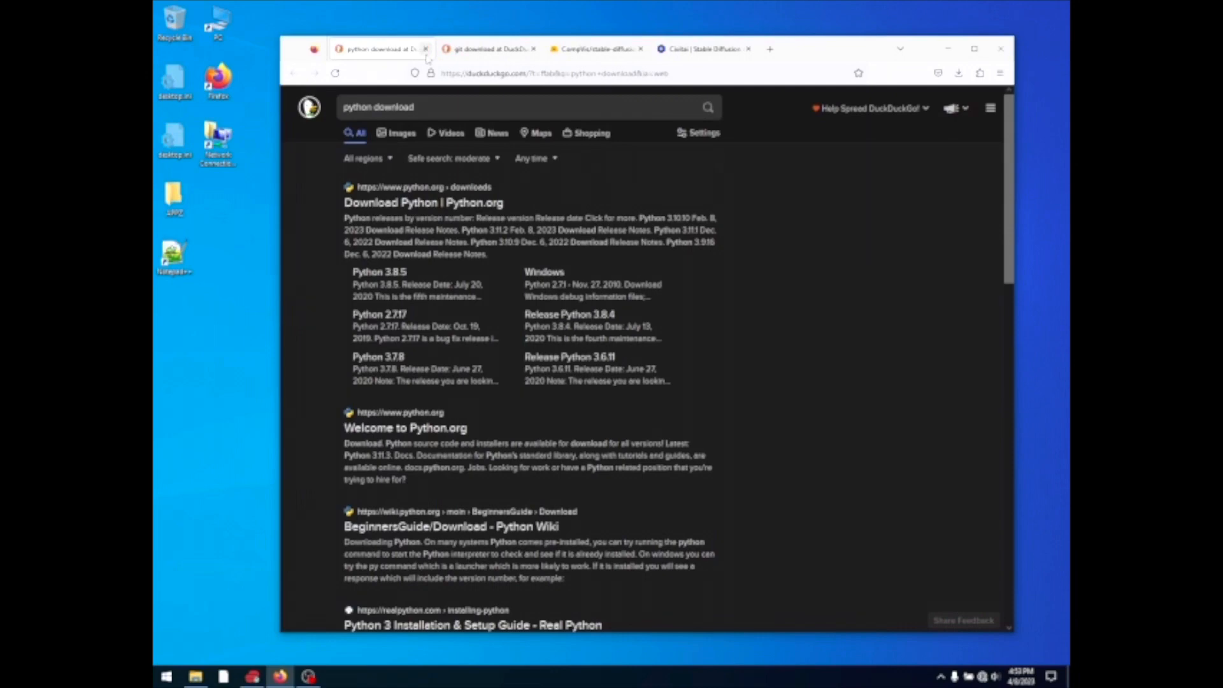
{"action": "left_click", "coordinate": [450, 112]}
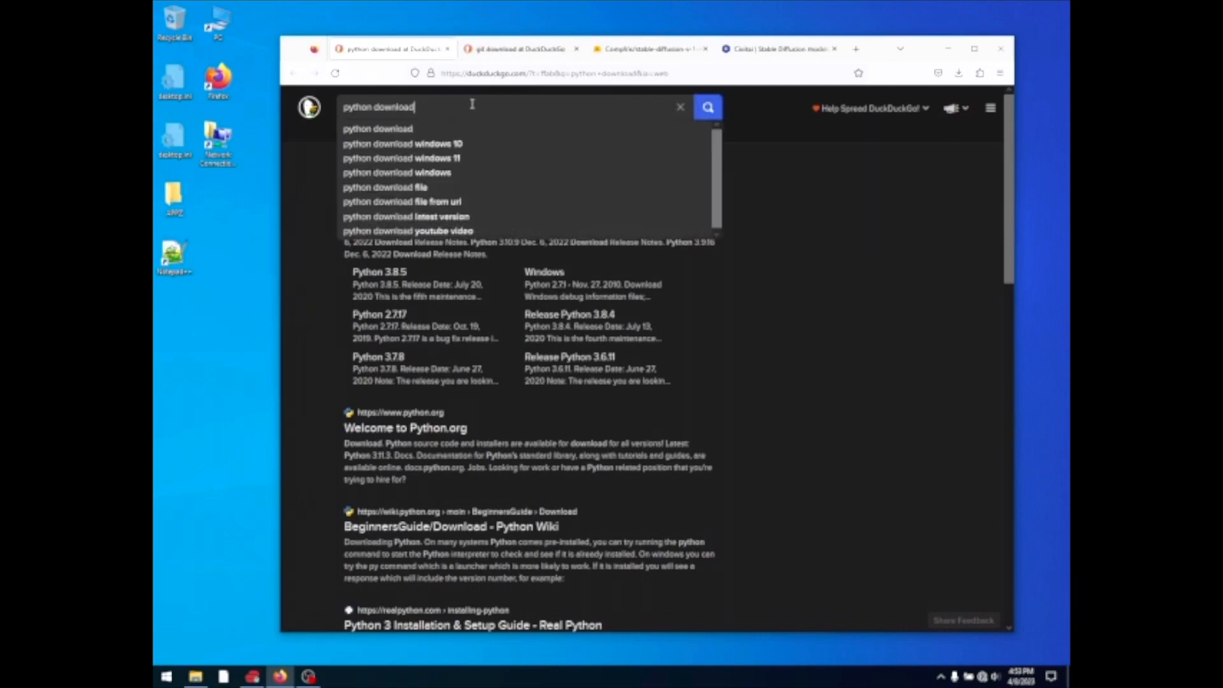
{"action": "left_click", "coordinate": [302, 202]}
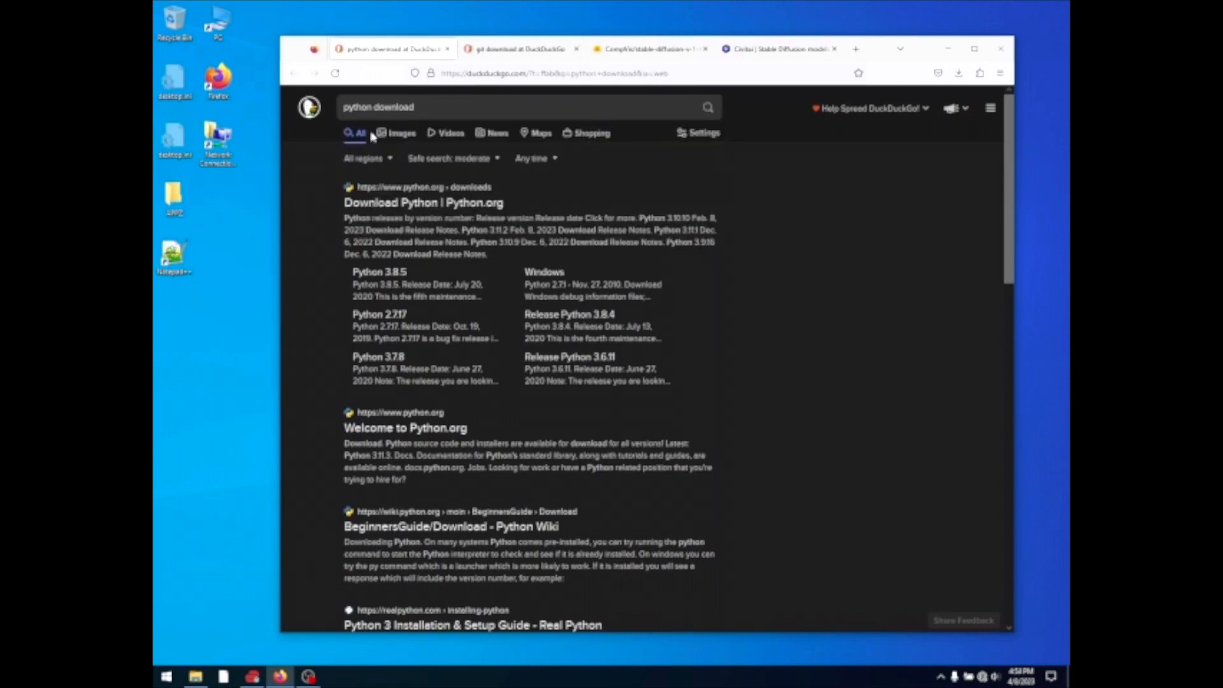
{"action": "left_click", "coordinate": [445, 106]}
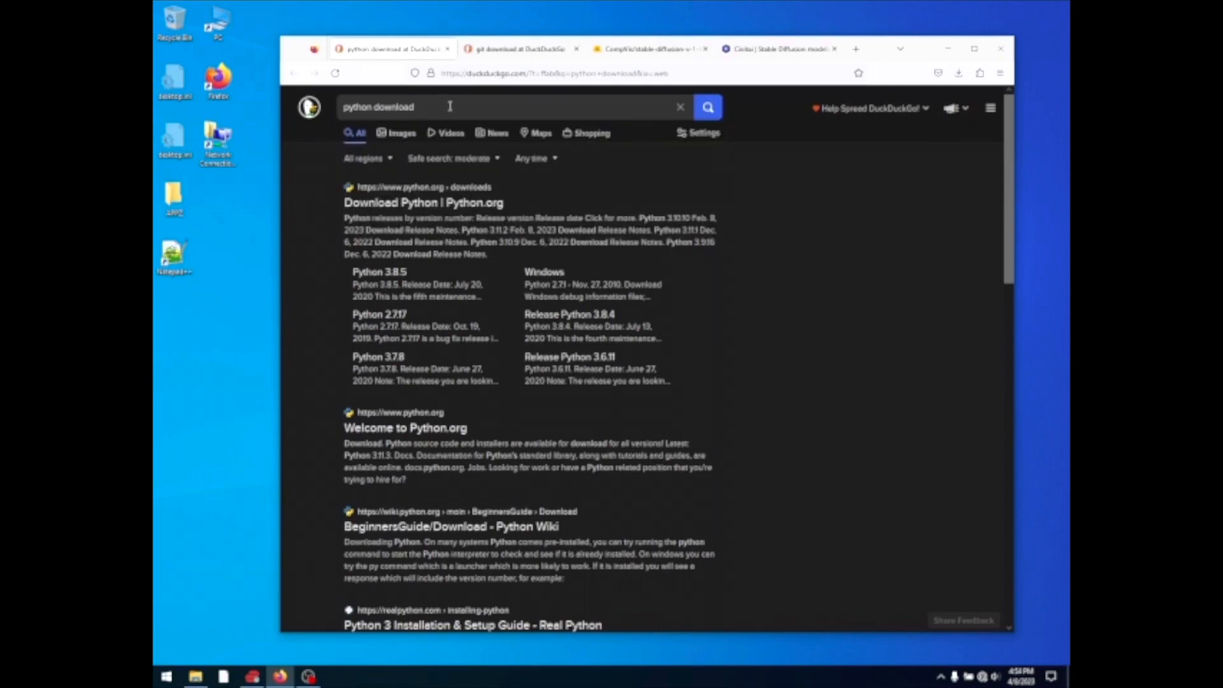
{"action": "key", "text": "ctrl+a"}
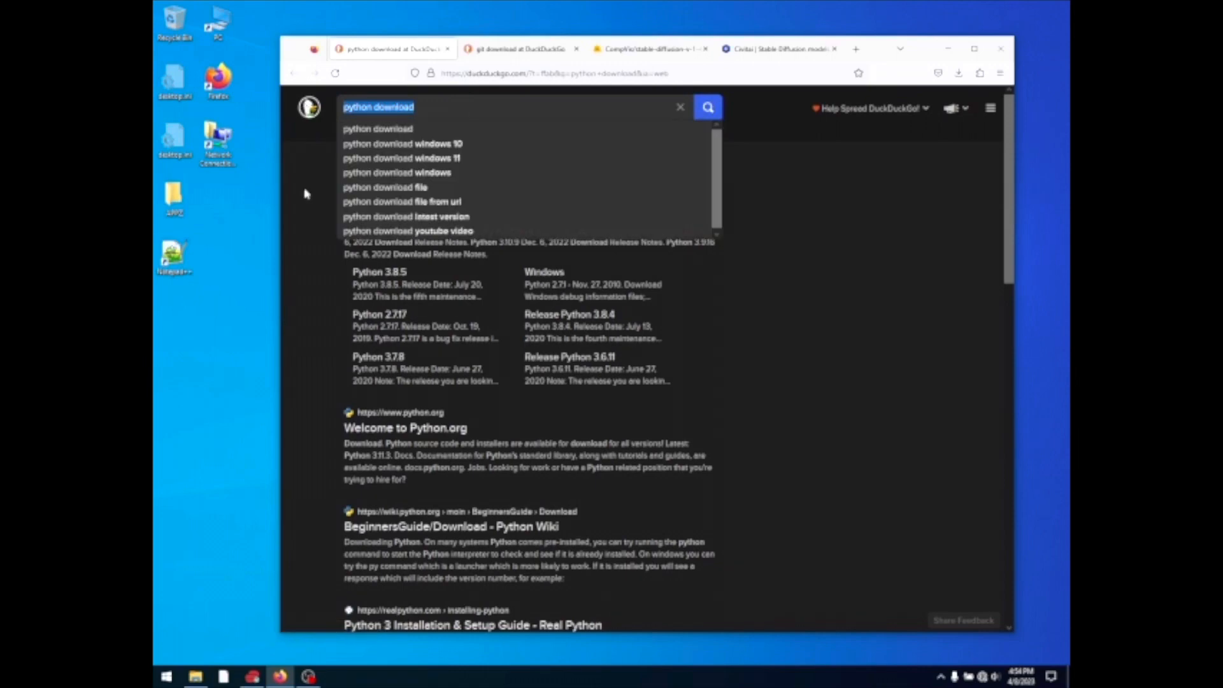
{"action": "left_click", "coordinate": [305, 158]}
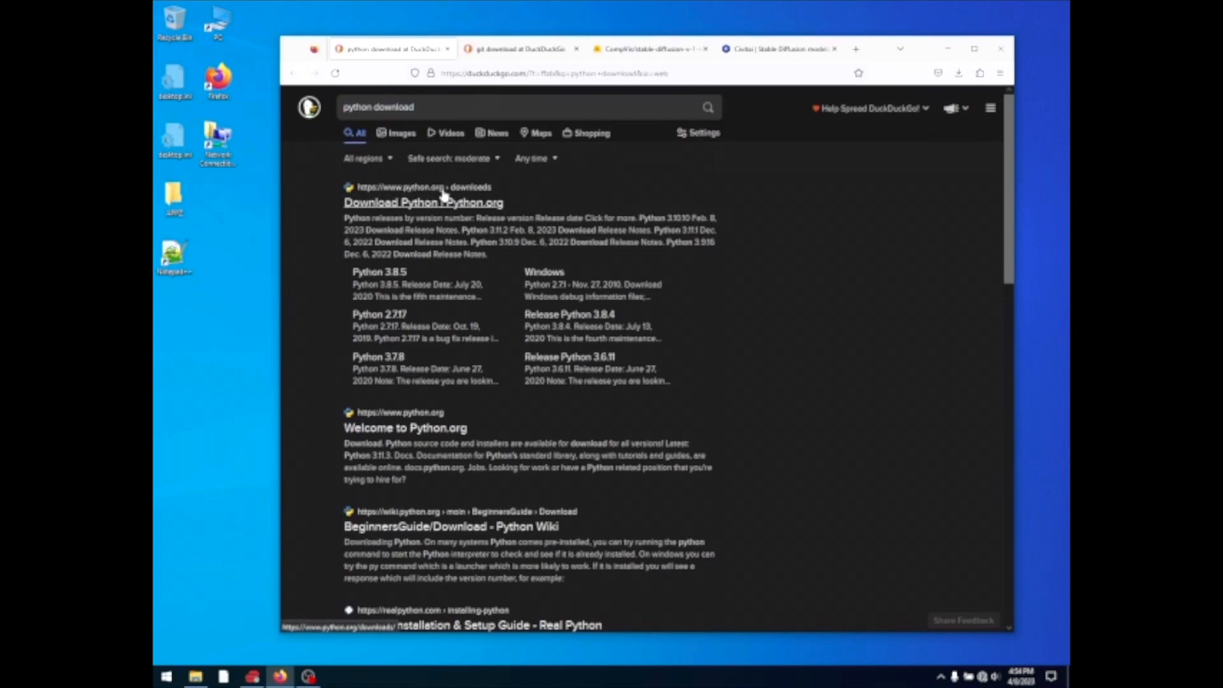
Download the 64-bit Windows installer of Python 3.10.11 from the stable releases on python.org.
{"action": "left_click", "coordinate": [412, 210]}
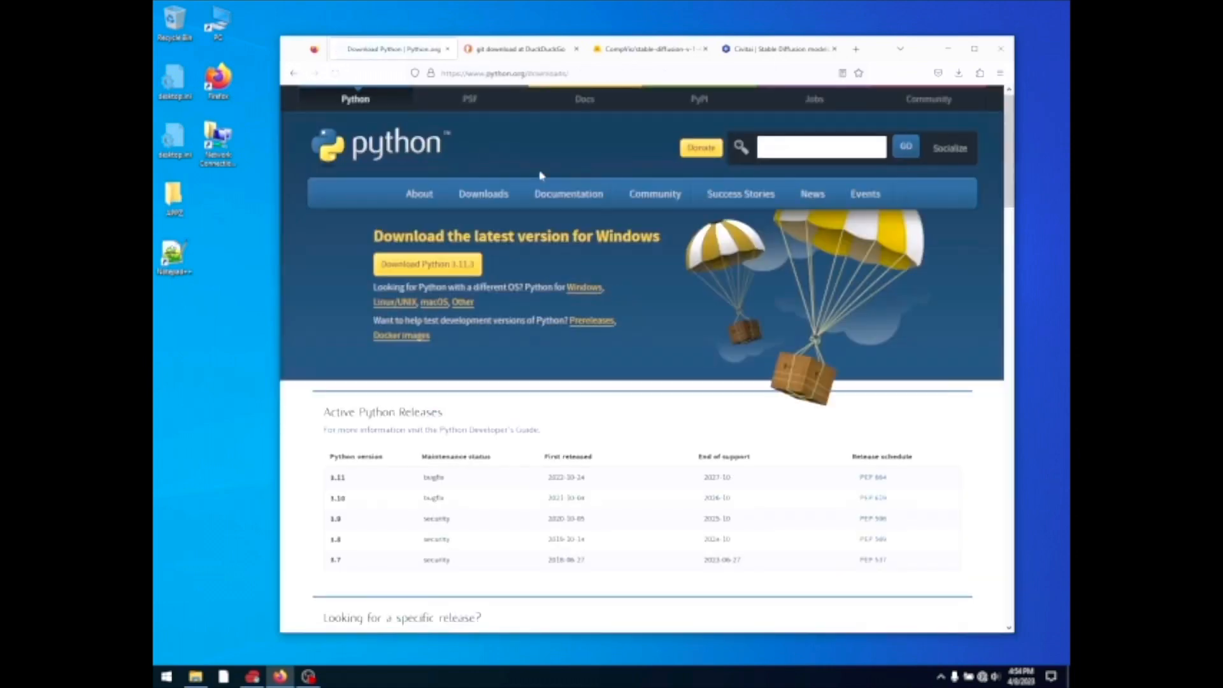
{"action": "mouse_move", "coordinate": [474, 200]}
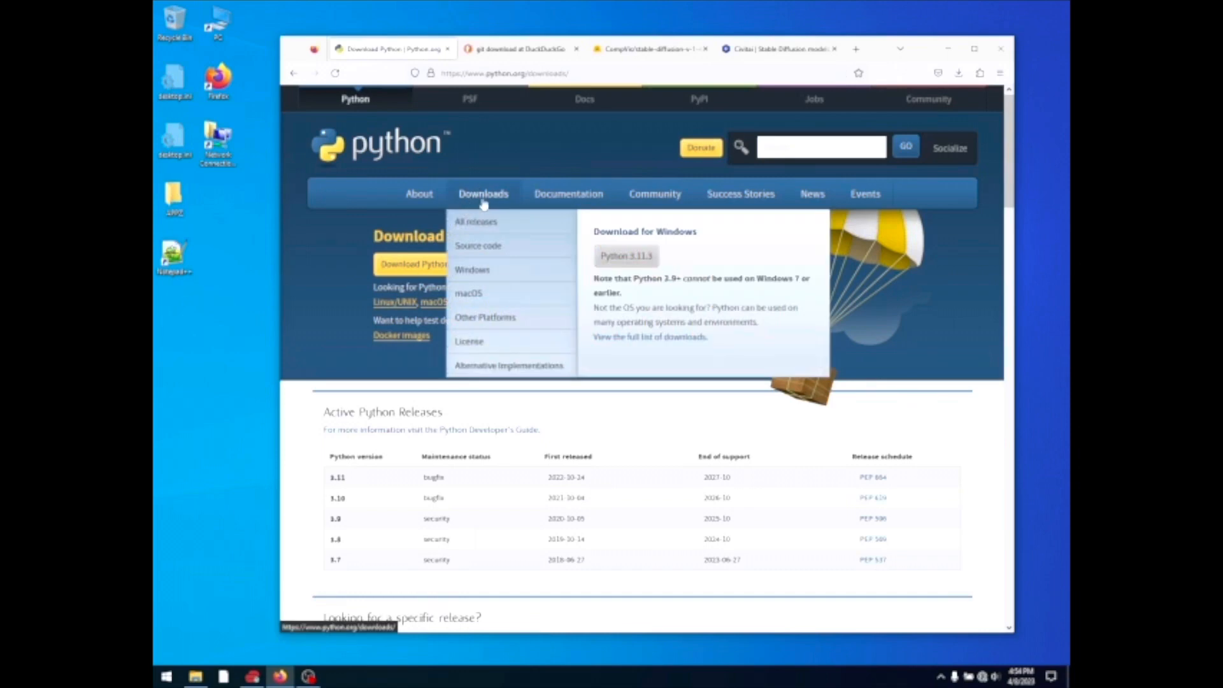
{"action": "left_click", "coordinate": [477, 273]}
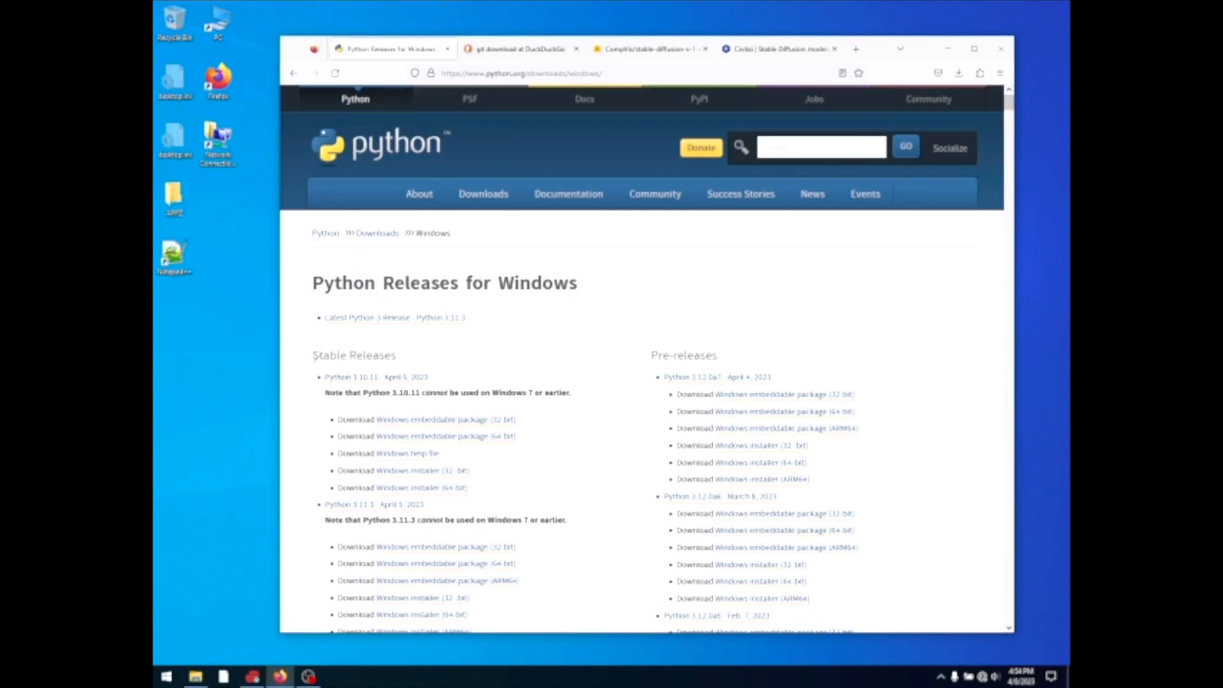
{"action": "left_click_drag", "start_coordinate": [312, 360], "coordinate": [438, 384]}
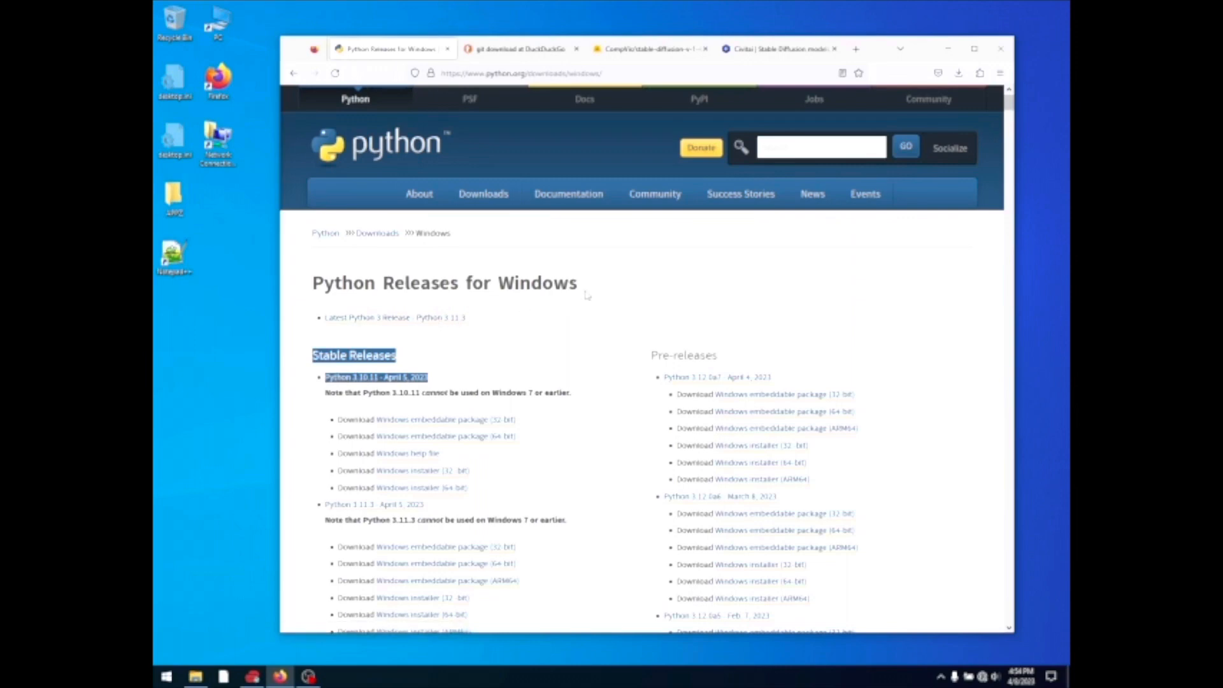
{"action": "left_click", "coordinate": [592, 362]}
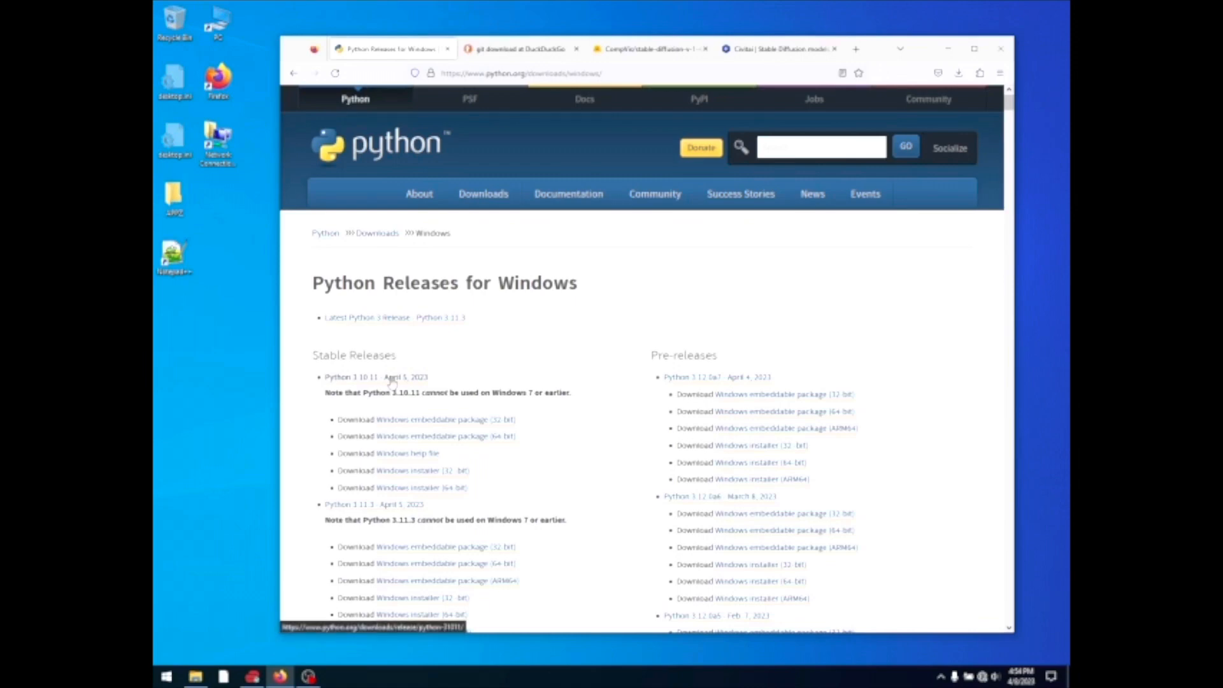
{"action": "left_click", "coordinate": [438, 488]}
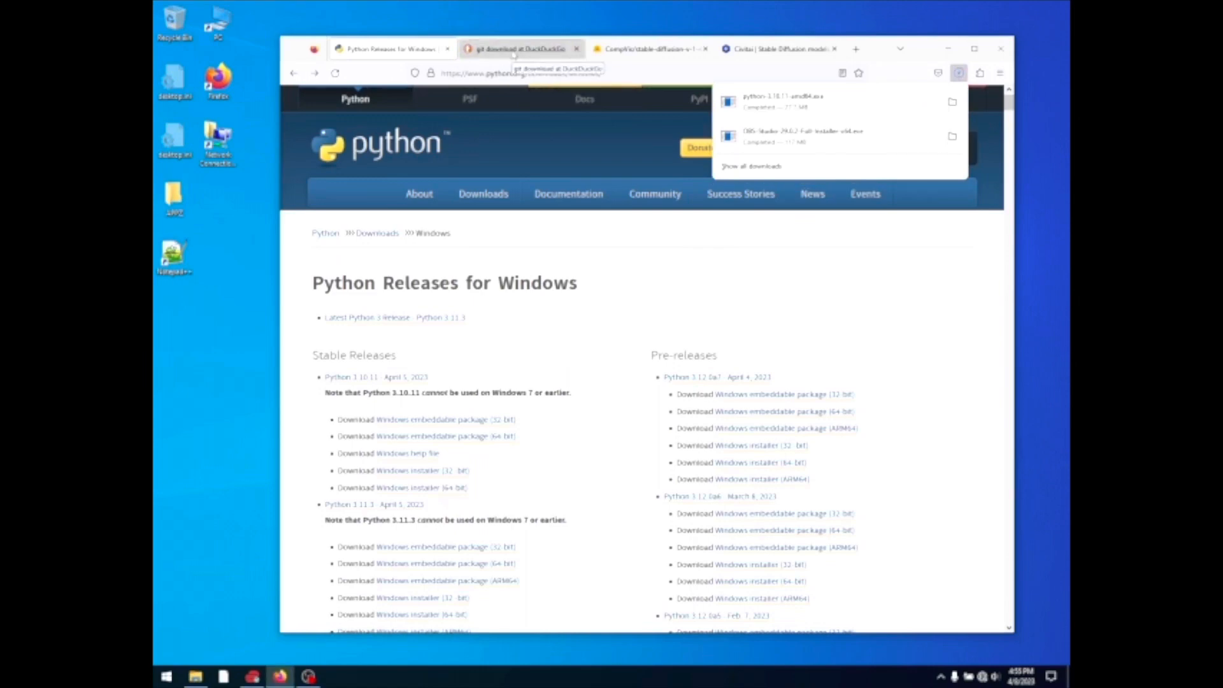
Open the Windows download page on git-scm.com from the git download search results.
{"action": "left_click", "coordinate": [513, 54]}
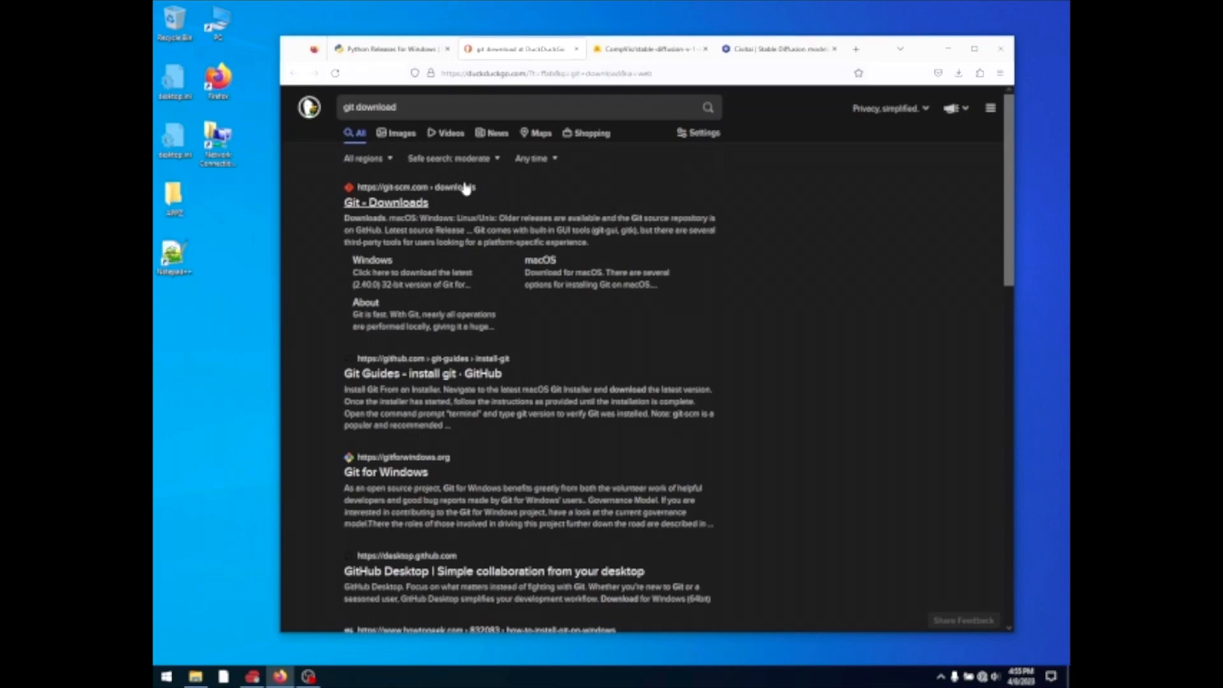
{"action": "left_click", "coordinate": [388, 203]}
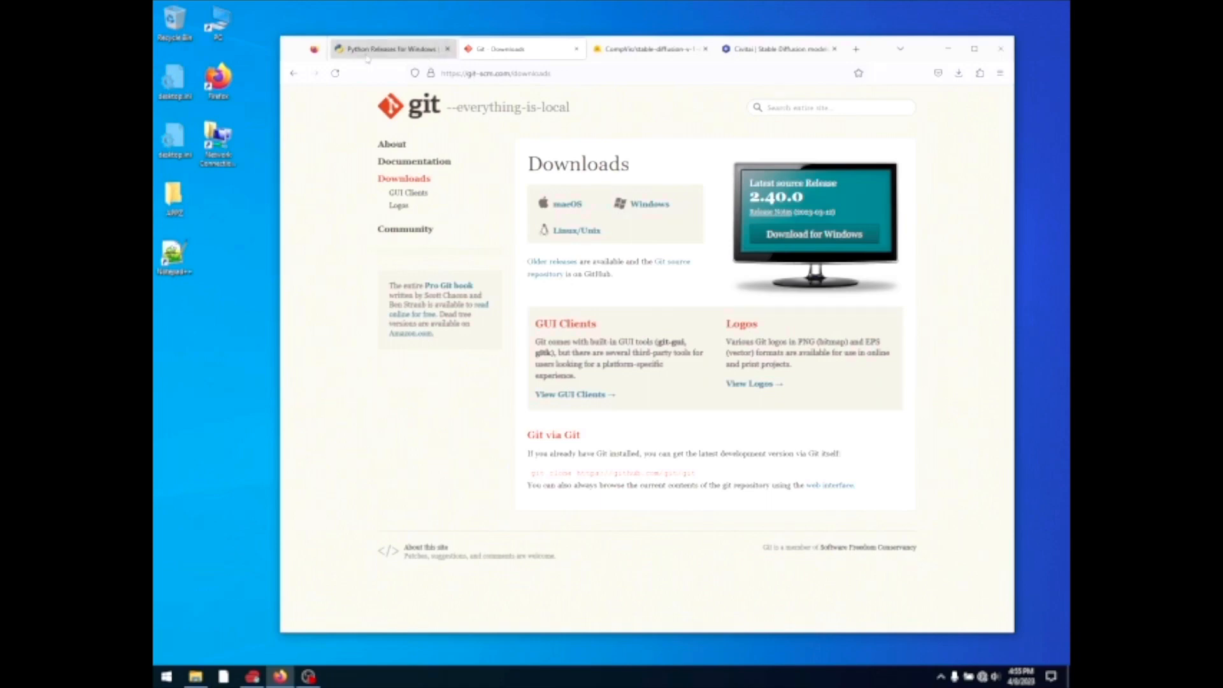
{"action": "left_click", "coordinate": [294, 73]}
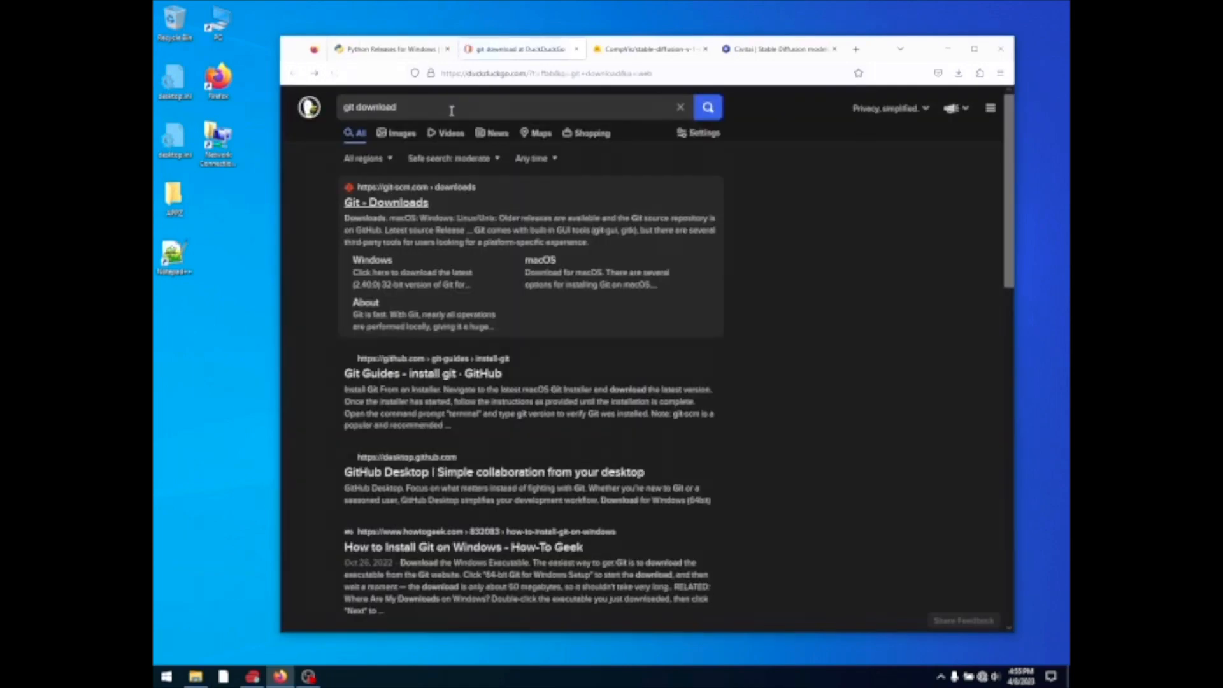
{"action": "left_click", "coordinate": [453, 106]}
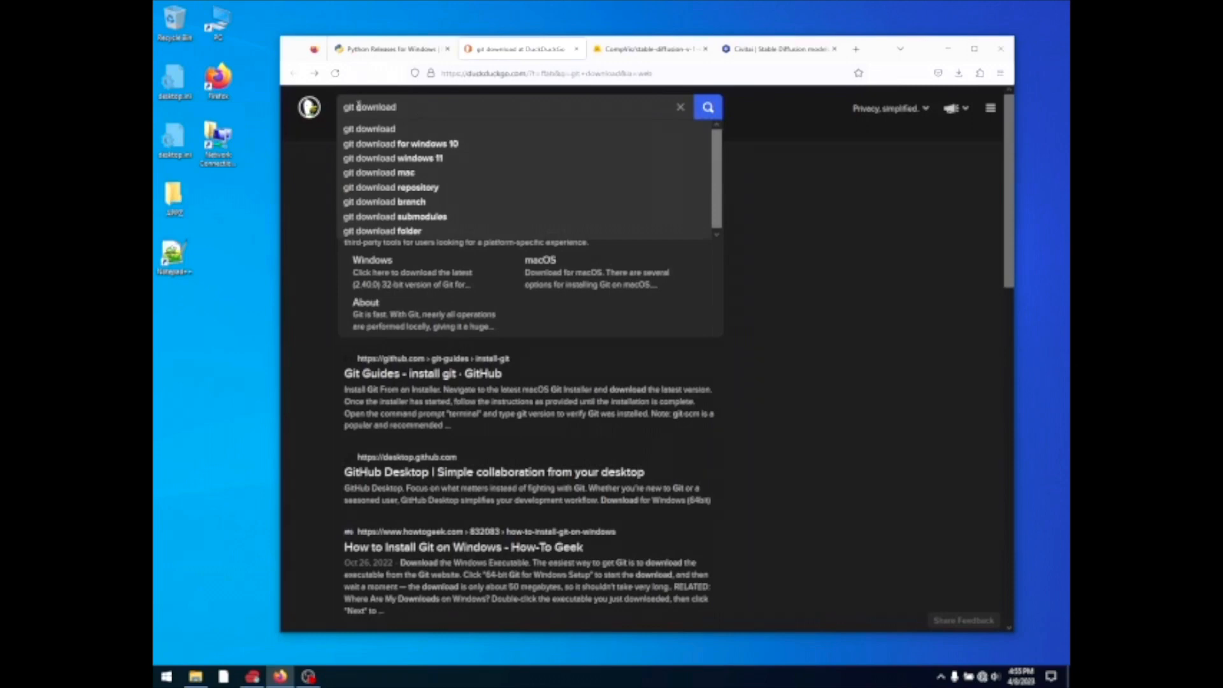
{"action": "left_click", "coordinate": [314, 170]}
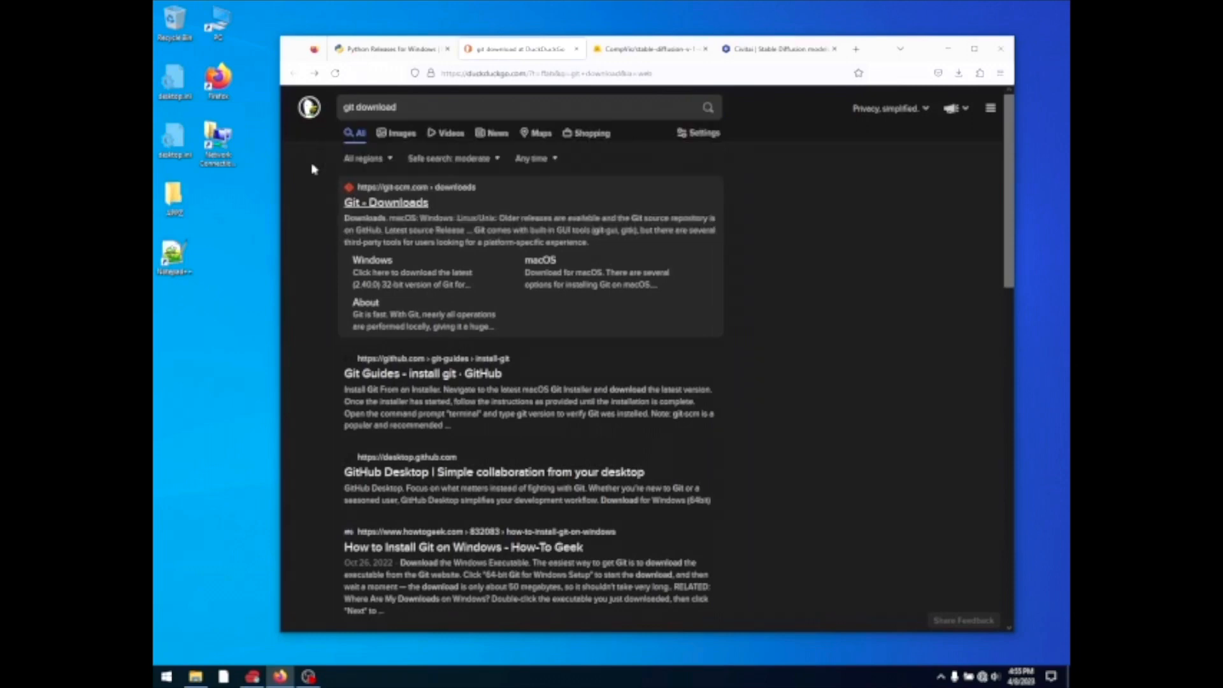
{"action": "left_click", "coordinate": [405, 201]}
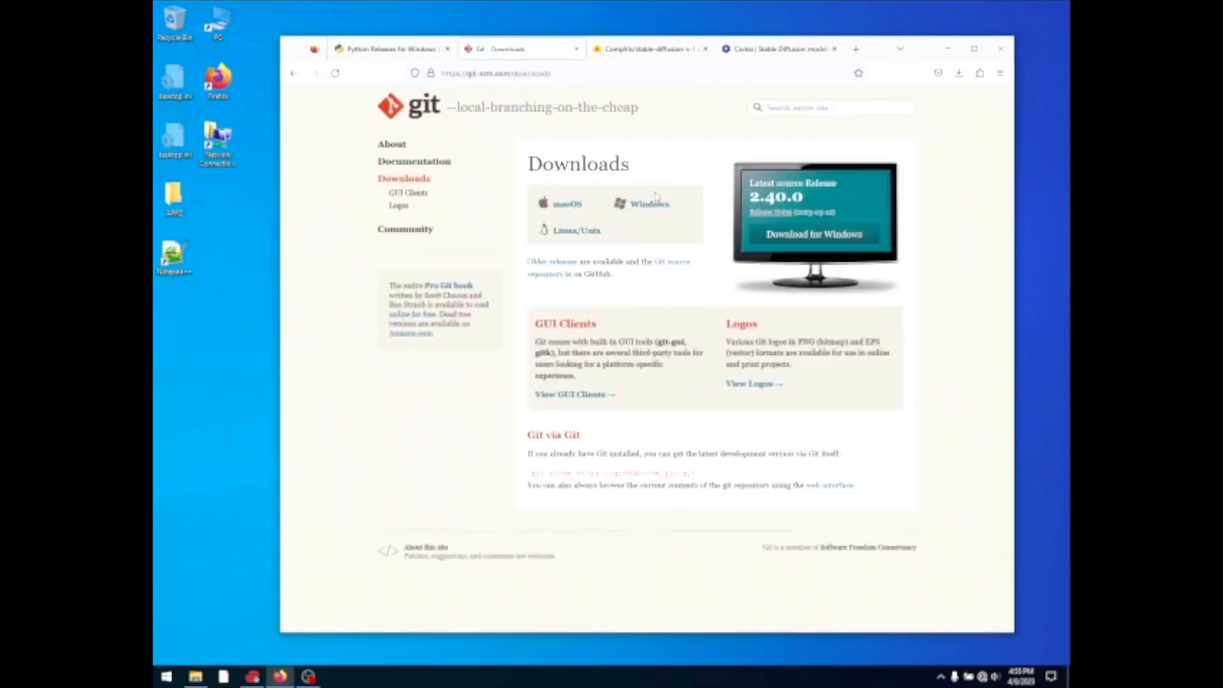
{"action": "left_click", "coordinate": [654, 201]}
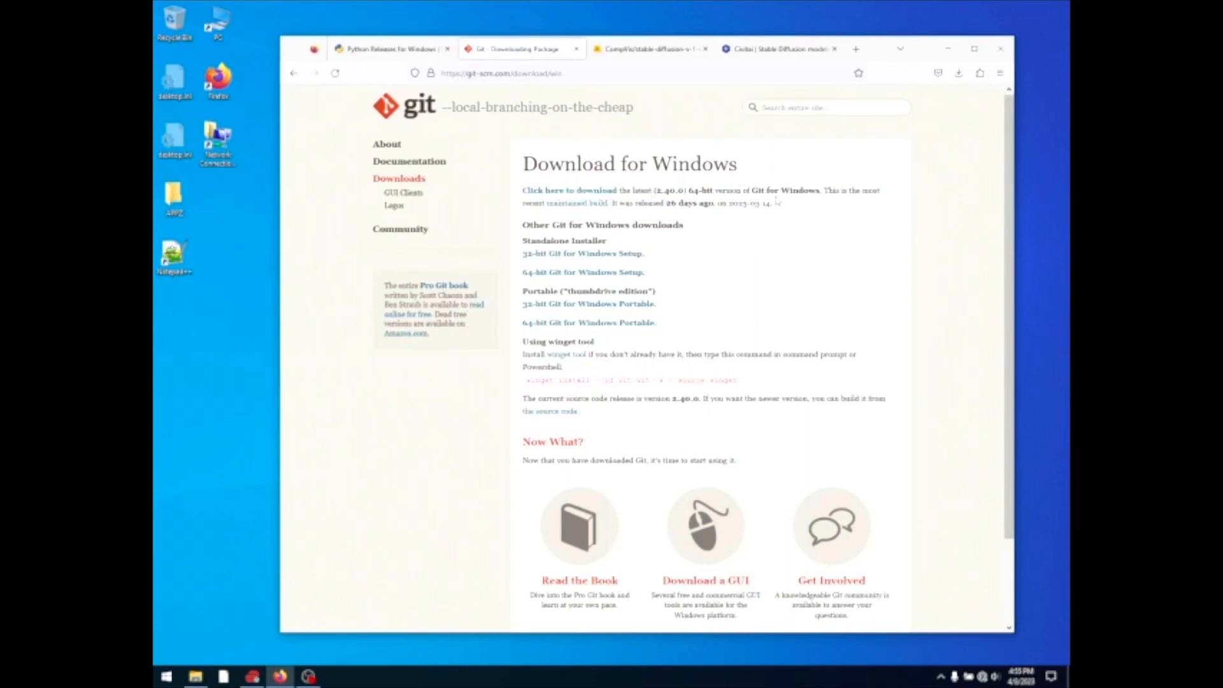
Download the latest 64-bit version of Git for Windows and dismiss the downloads list.
{"action": "left_click_drag", "start_coordinate": [820, 190], "coordinate": [521, 190]}
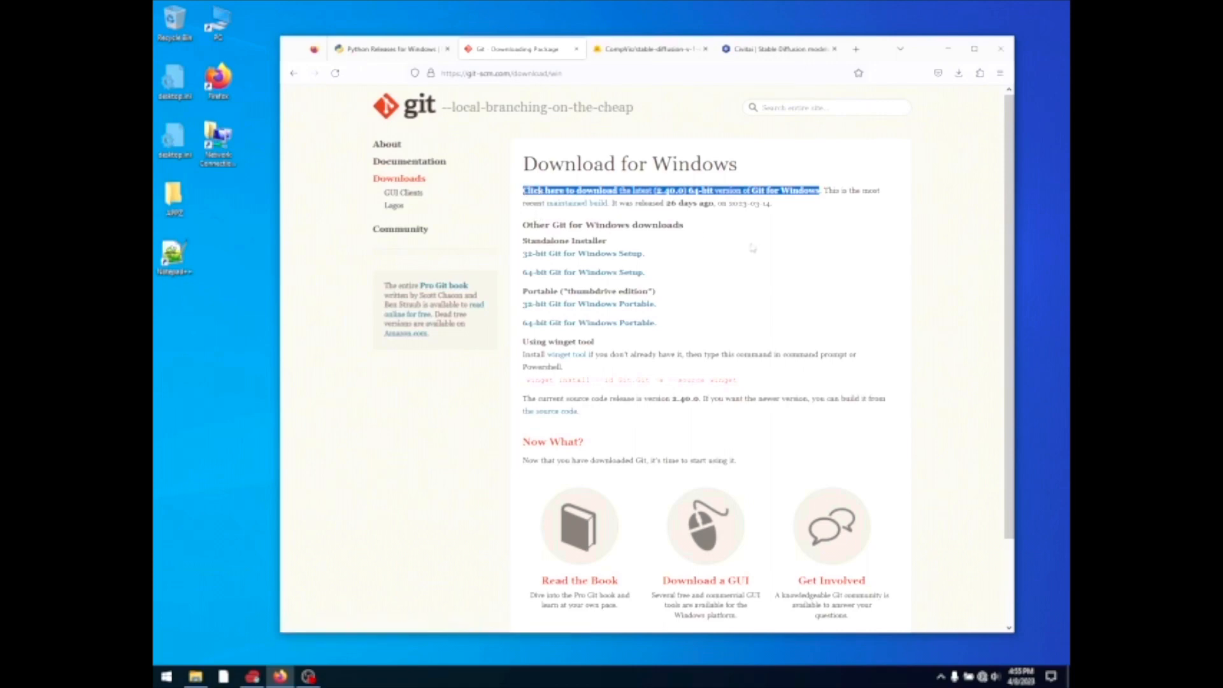
{"action": "left_click", "coordinate": [592, 200]}
{"action": "left_click", "coordinate": [590, 192]}
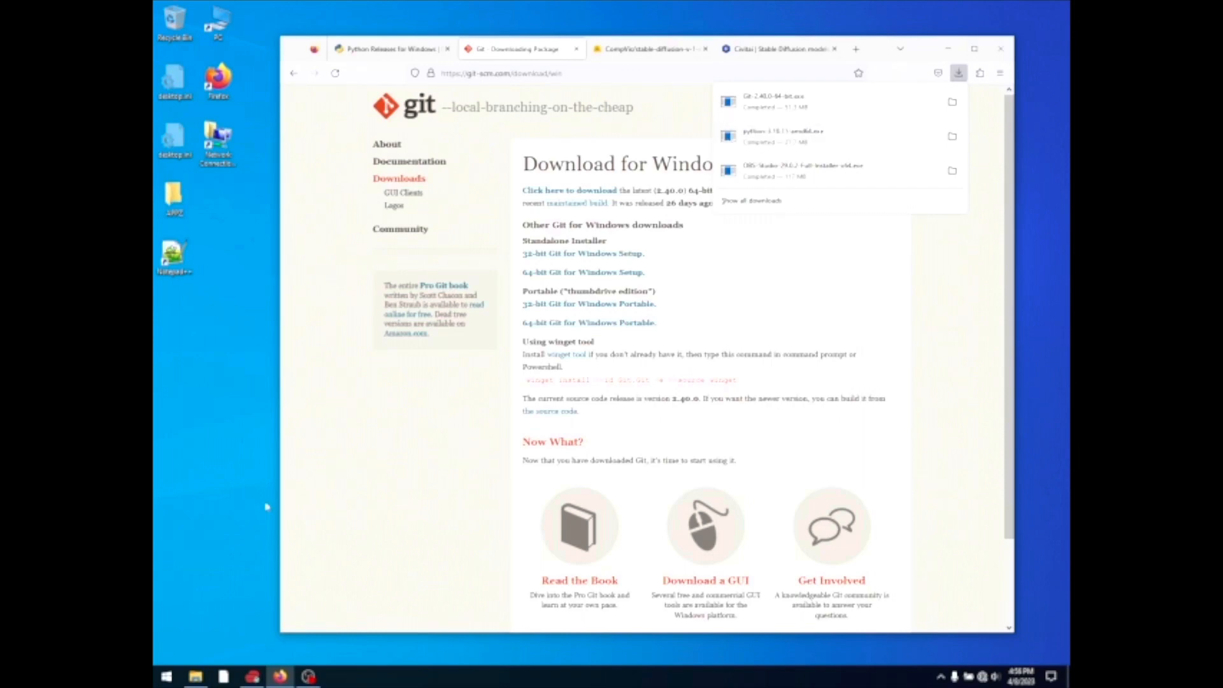
{"action": "left_click", "coordinate": [237, 453]}
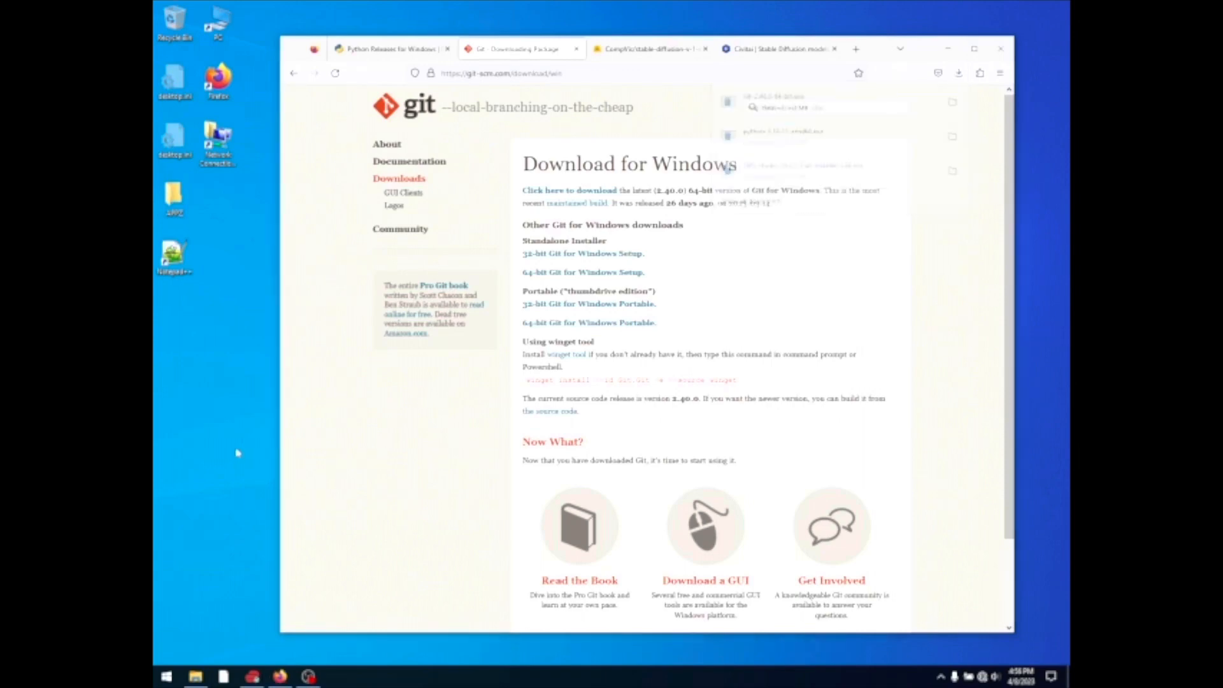
Open the Downloads folder in File Explorer and run the python-3.10.11-amd64.exe installer as administrator.
{"action": "double_click", "coordinate": [230, 30]}
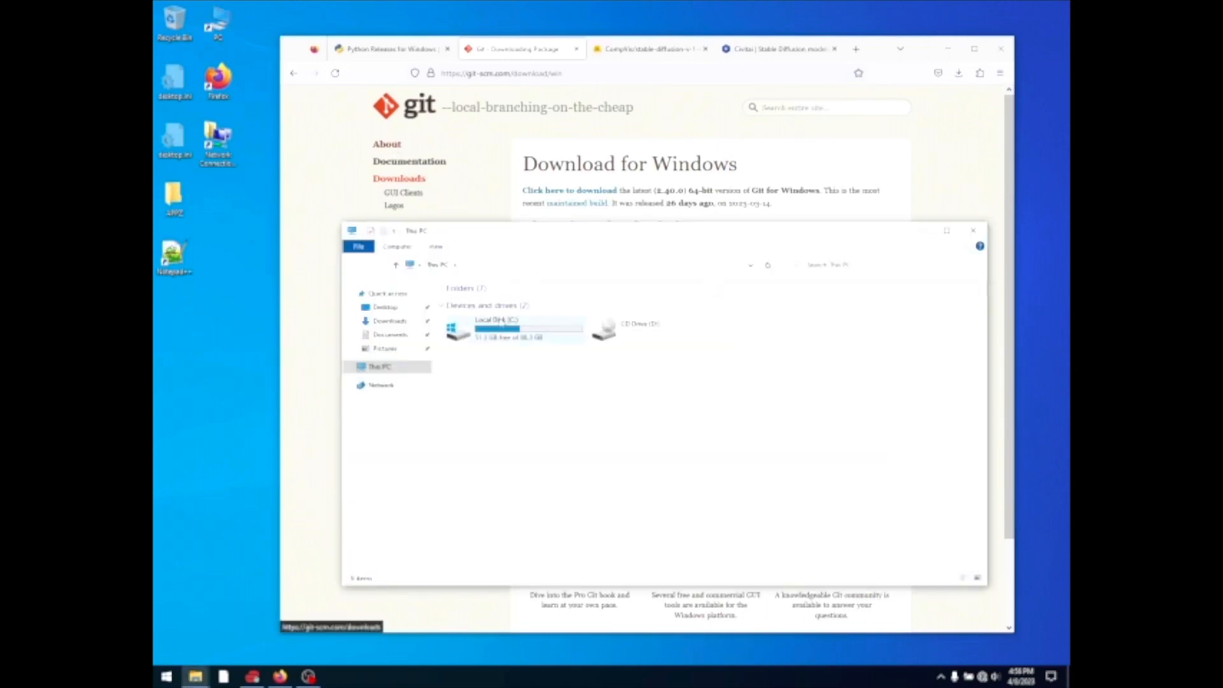
{"action": "left_click", "coordinate": [389, 321]}
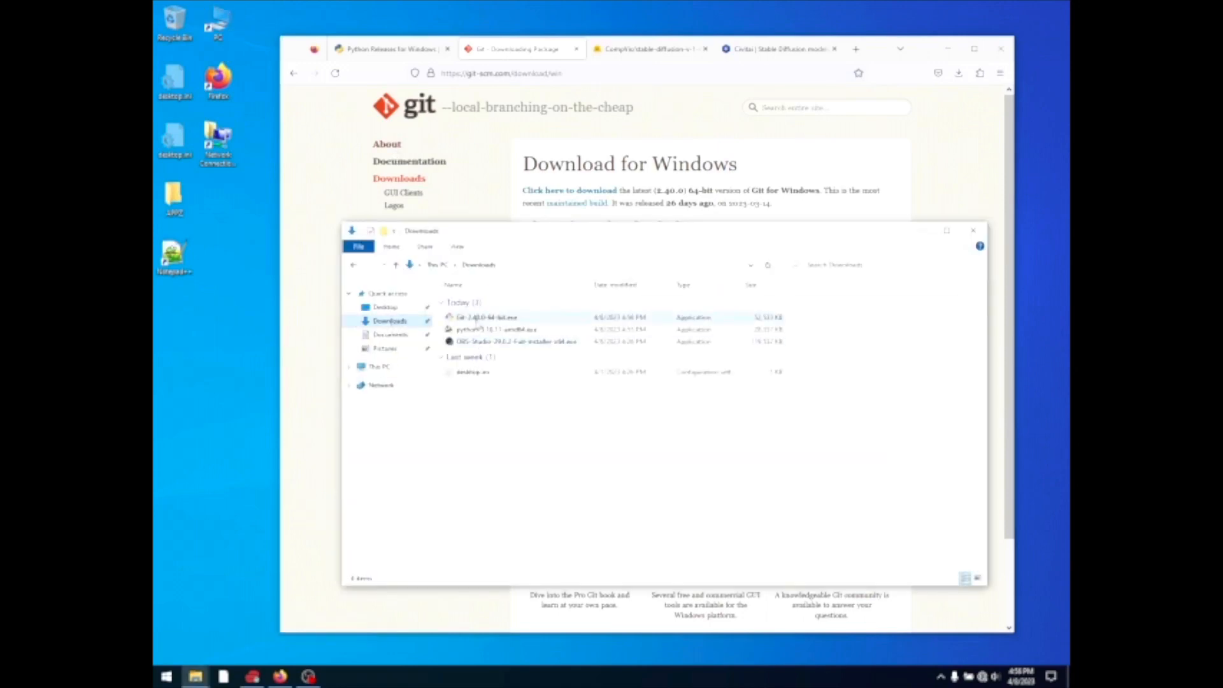
{"action": "left_click", "coordinate": [495, 330]}
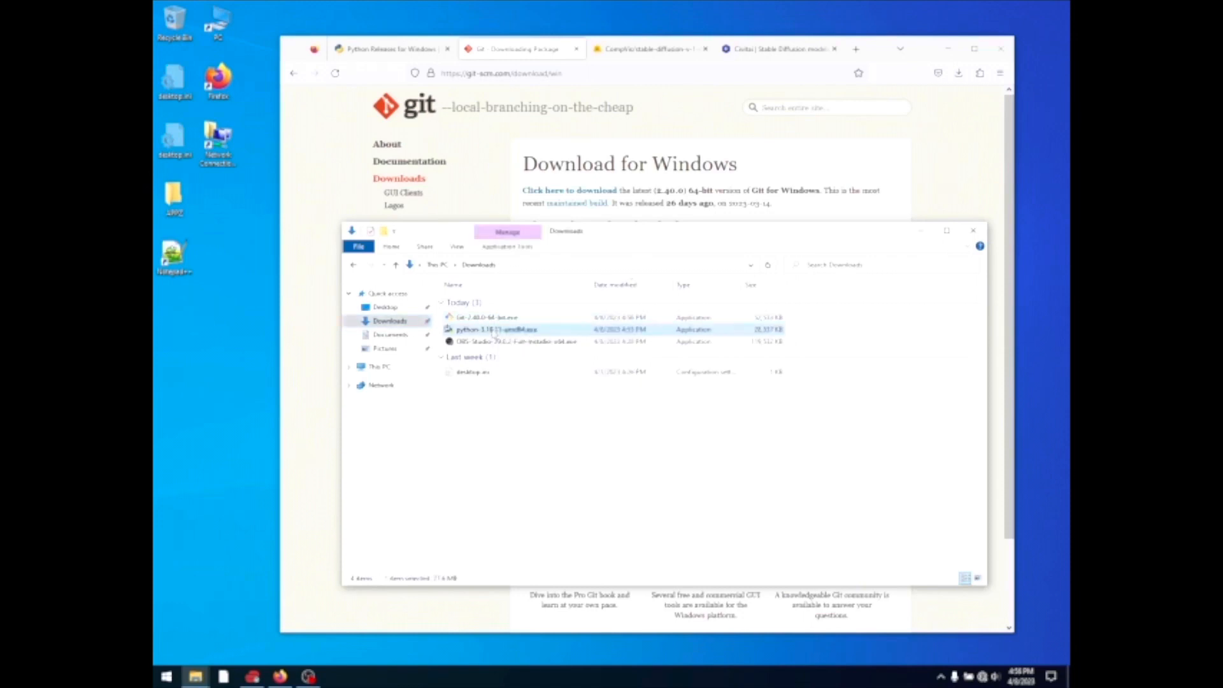
{"action": "right_click", "coordinate": [494, 330]}
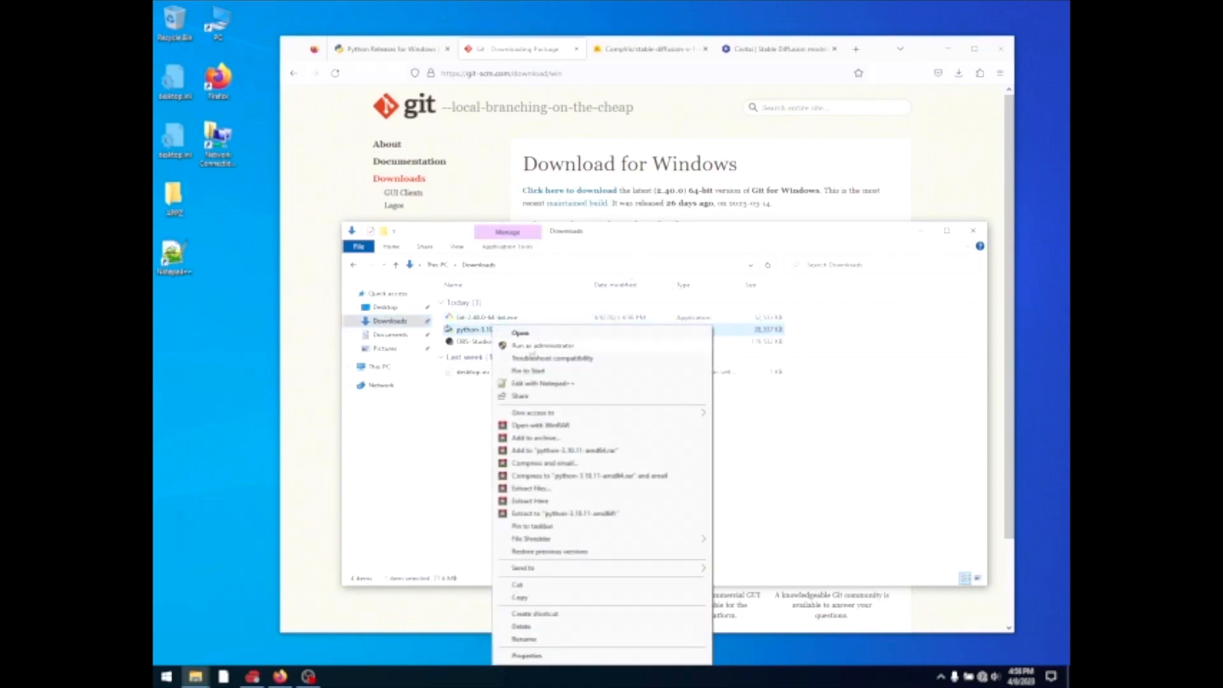
{"action": "left_click", "coordinate": [510, 346]}
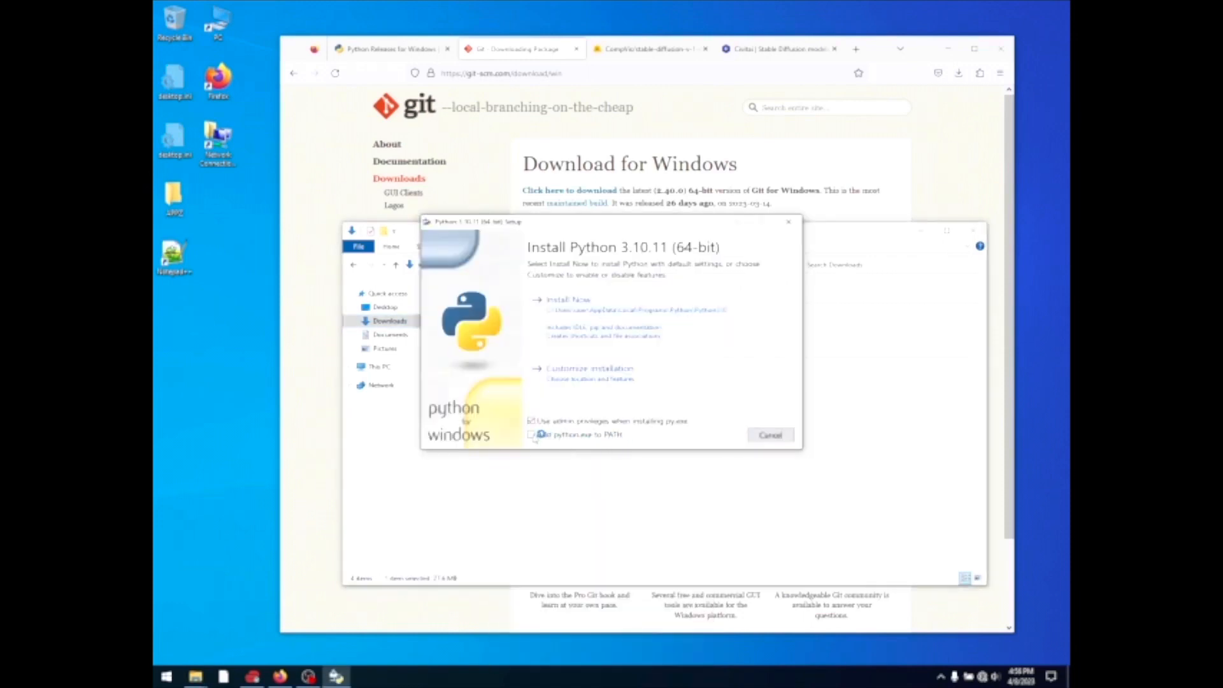
Enable adding python.exe to PATH and choose a customized installation in the Python setup.
{"action": "left_click", "coordinate": [532, 436]}
{"action": "left_click", "coordinate": [532, 437]}
{"action": "left_click", "coordinate": [609, 379]}
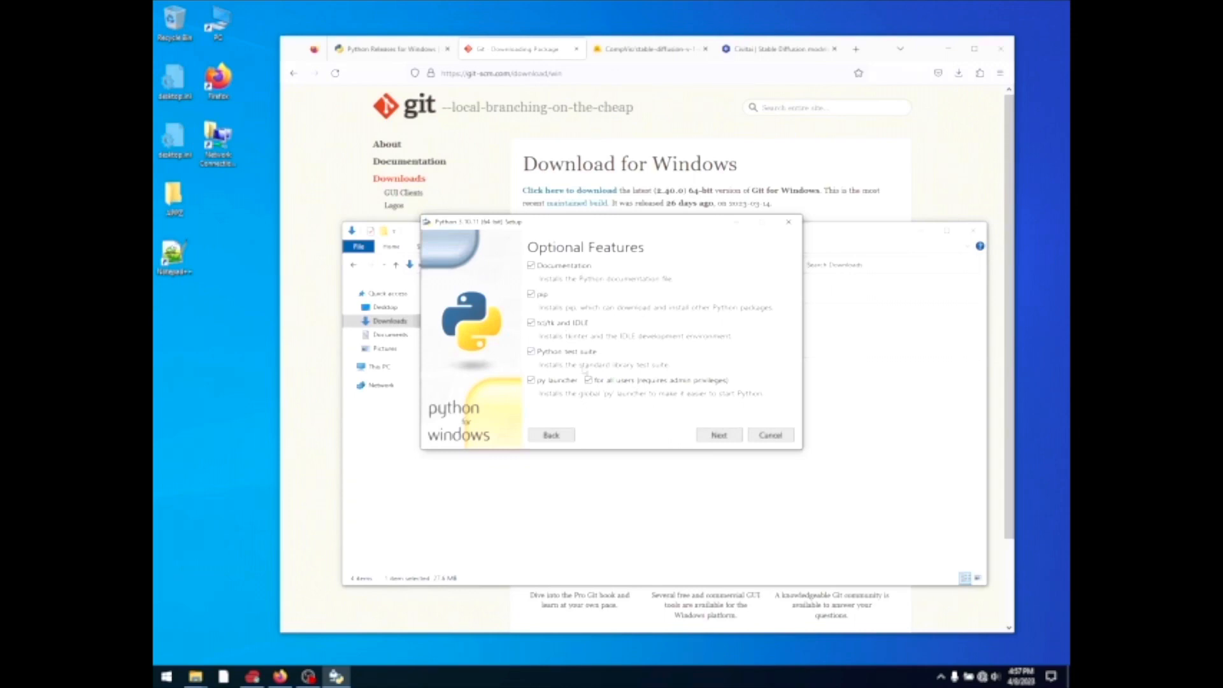
Keep the default optional features and install Python 3.10 for all users in C:\Program Files\Python310.
{"action": "left_click", "coordinate": [710, 435]}
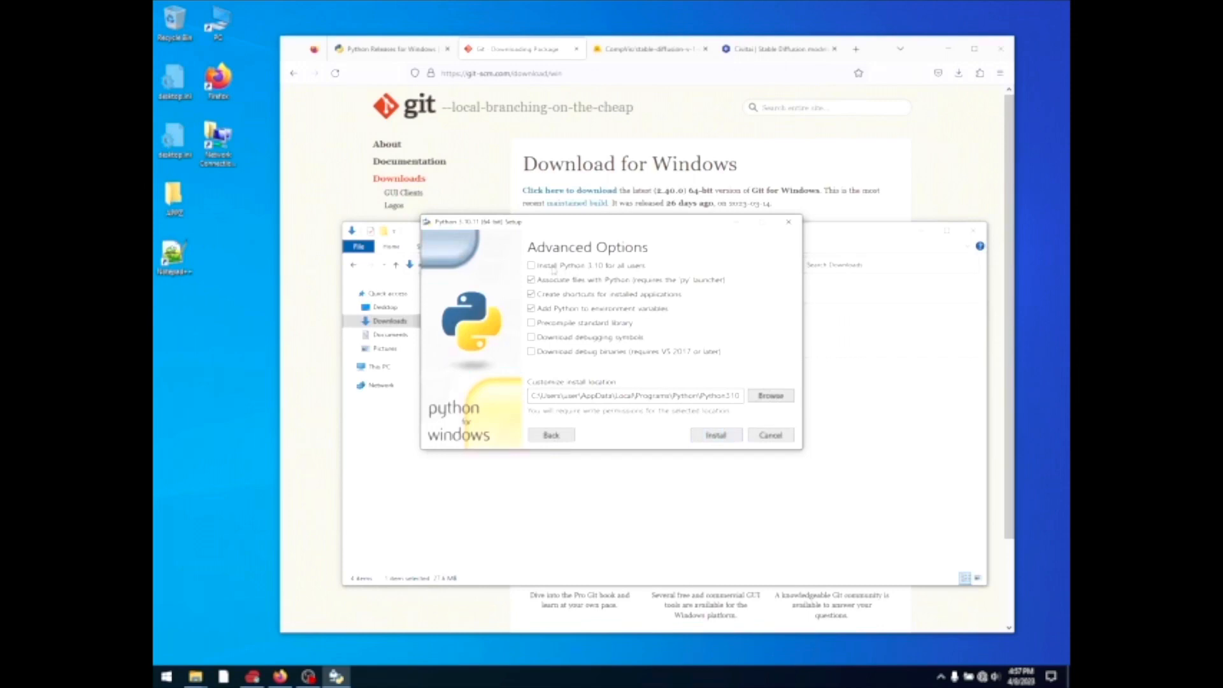
{"action": "left_click", "coordinate": [553, 268]}
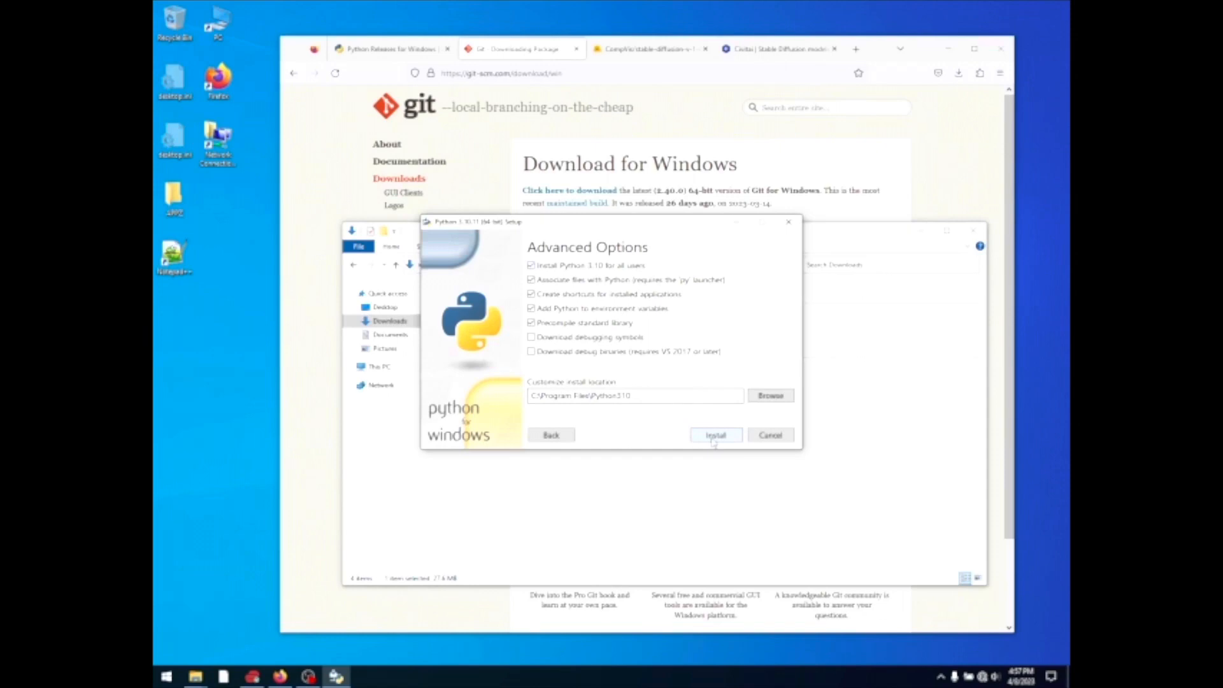
{"action": "left_click", "coordinate": [714, 437]}
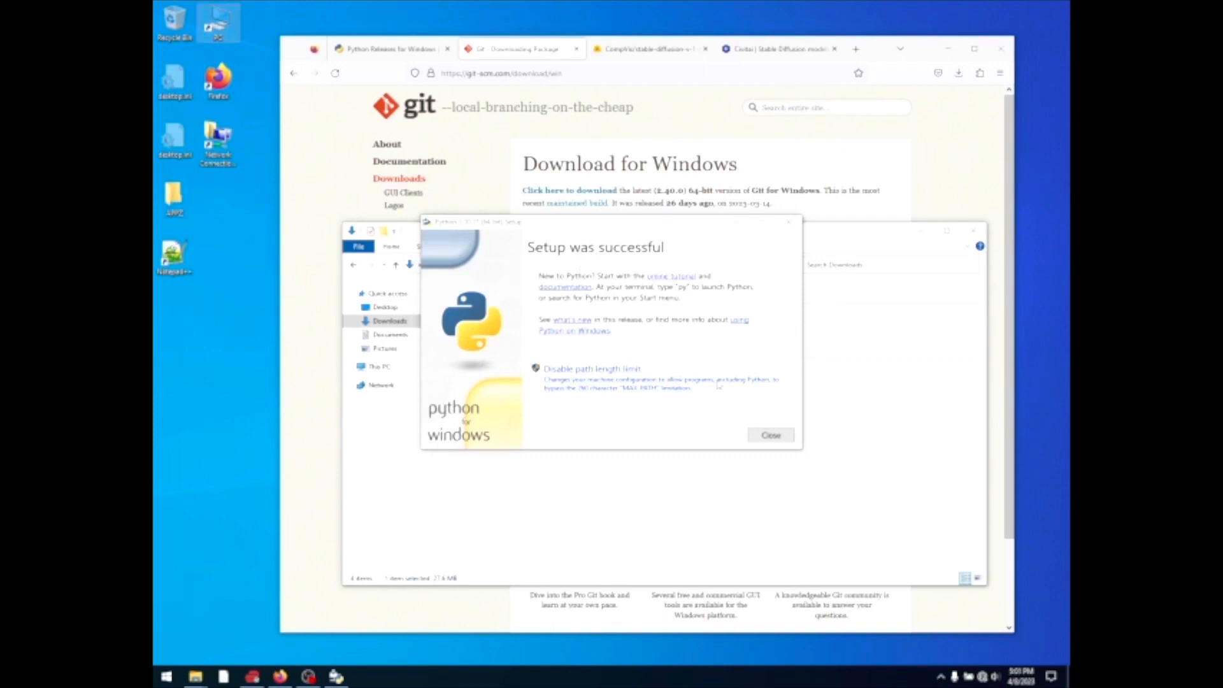
Close the finished Python setup and run the Git 2.40.0 installer from the Downloads folder.
{"action": "left_click", "coordinate": [770, 437]}
{"action": "left_click", "coordinate": [542, 438]}
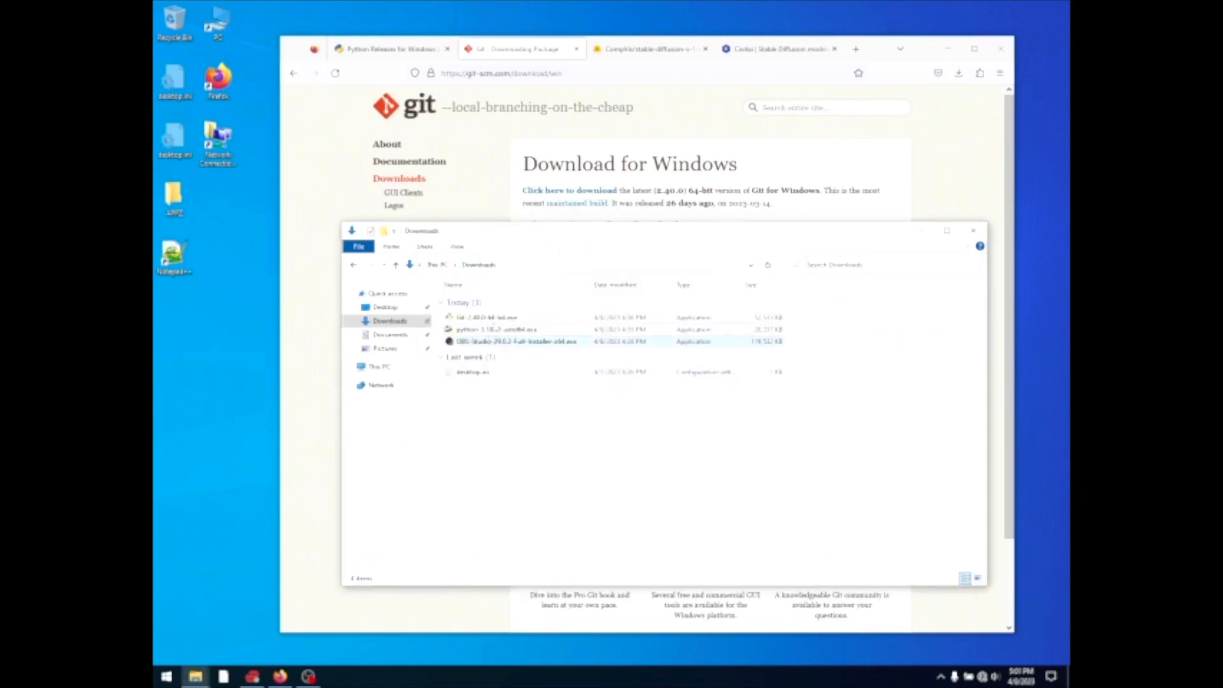
{"action": "double_click", "coordinate": [493, 318]}
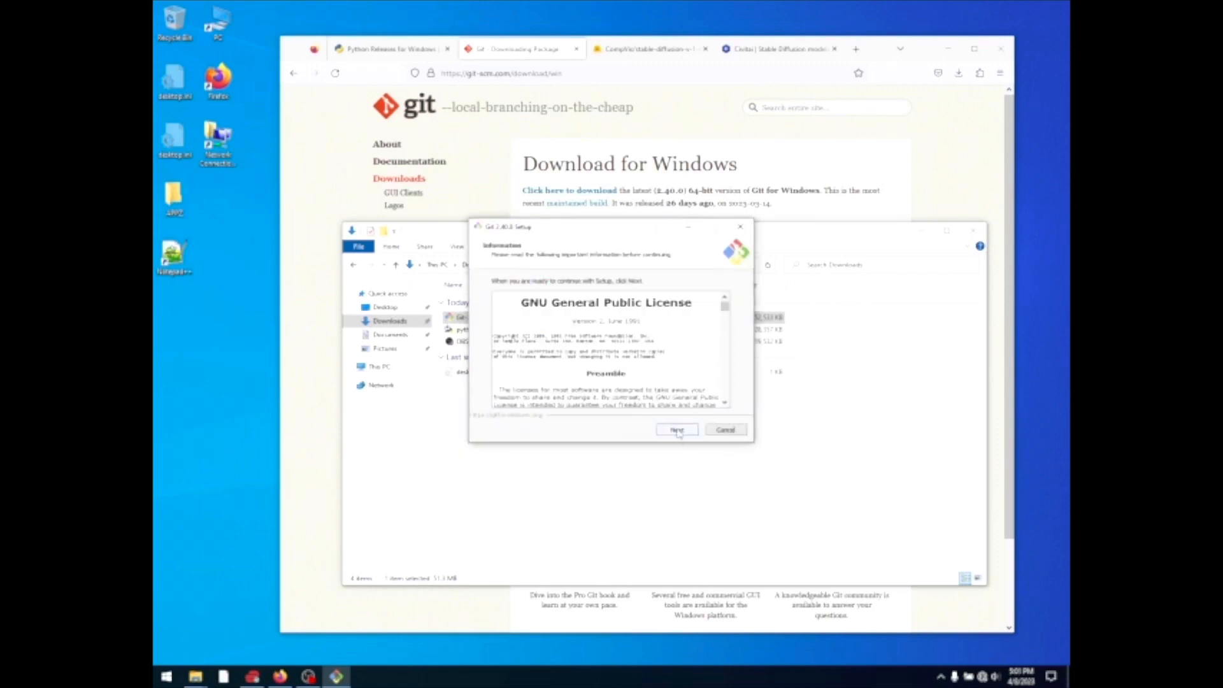
Accept the Git license and default install and Start Menu folders, adding the desktop icon under Additional icons.
{"action": "left_click", "coordinate": [677, 431]}
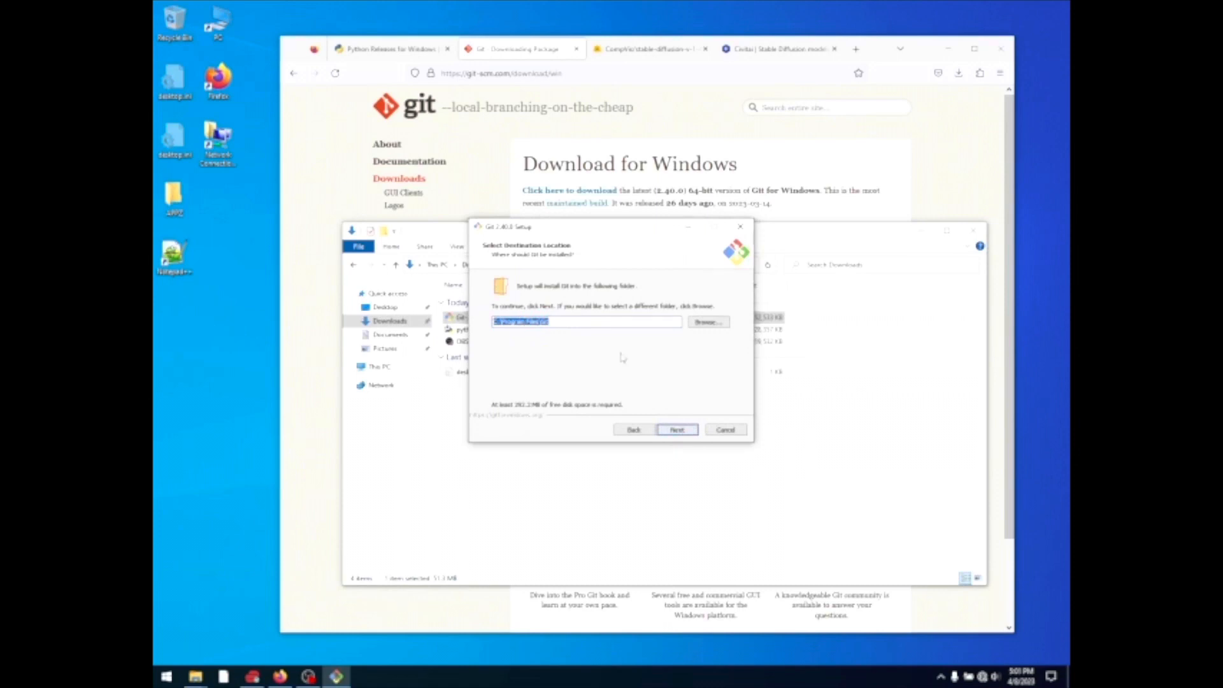
{"action": "left_click", "coordinate": [688, 433]}
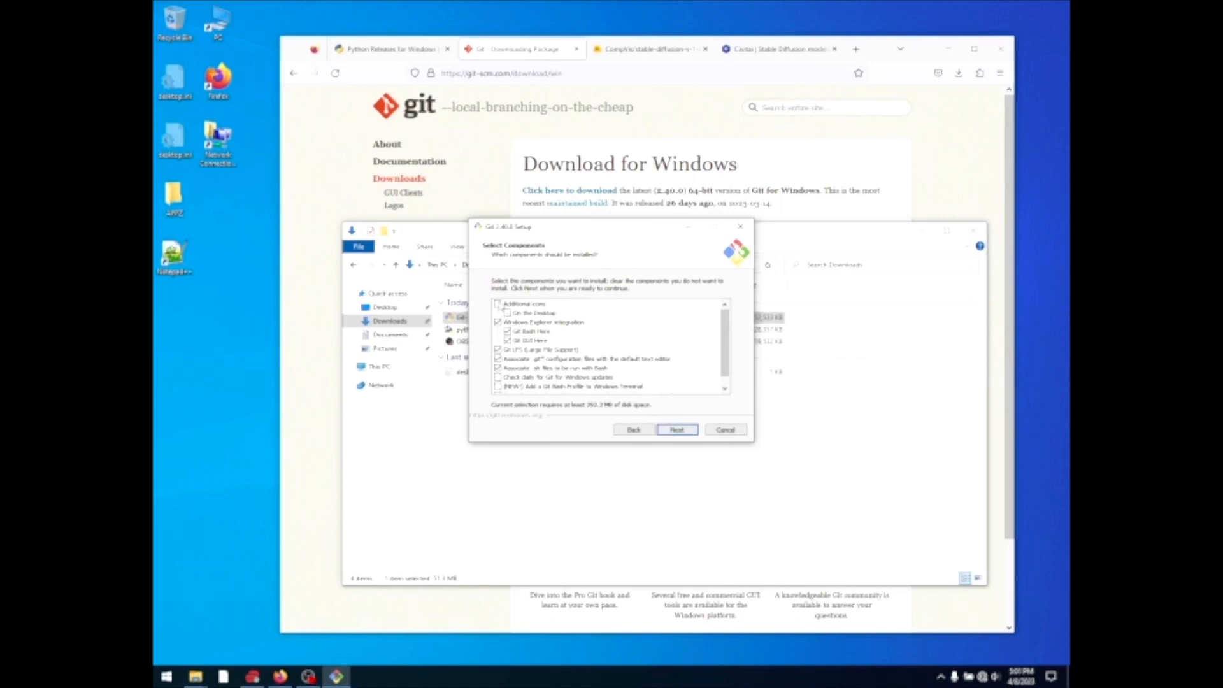
{"action": "left_click", "coordinate": [502, 307]}
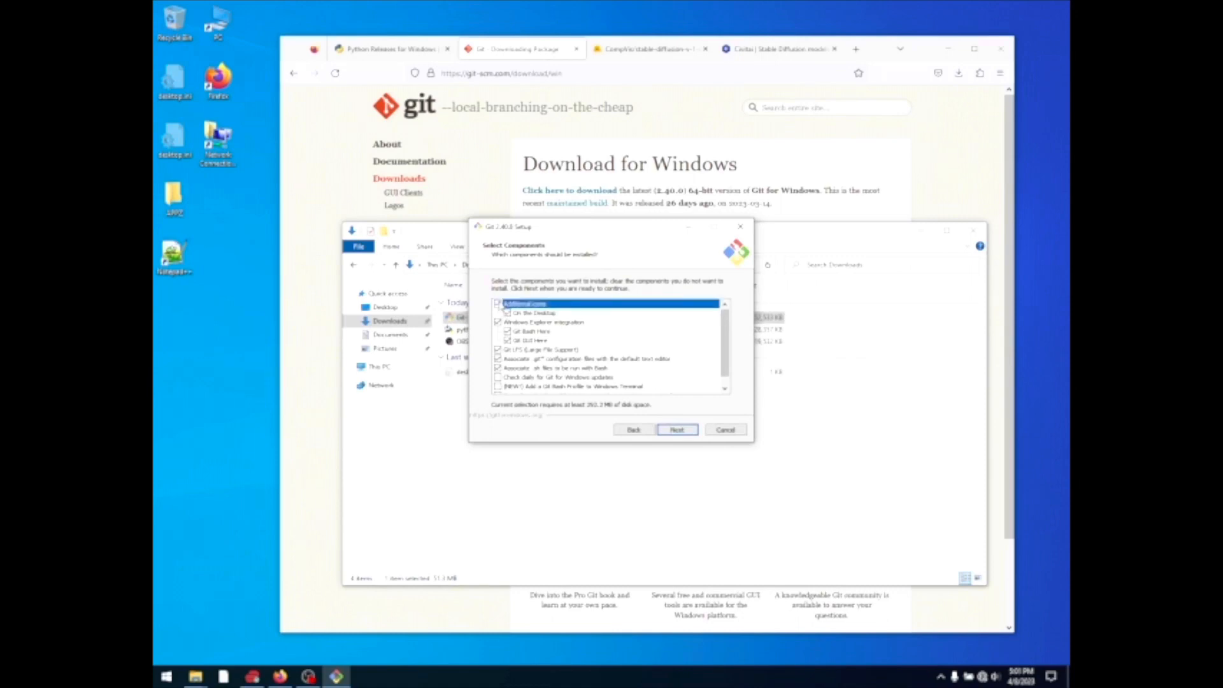
{"action": "left_click", "coordinate": [679, 433]}
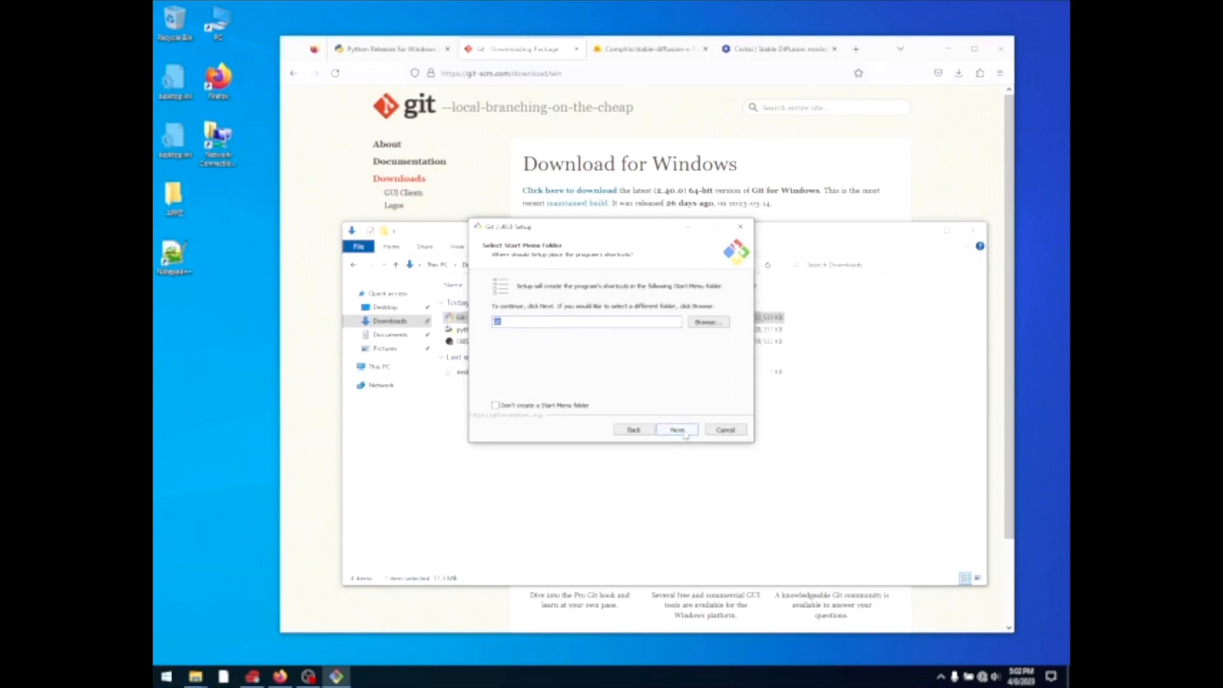
{"action": "left_click", "coordinate": [683, 431]}
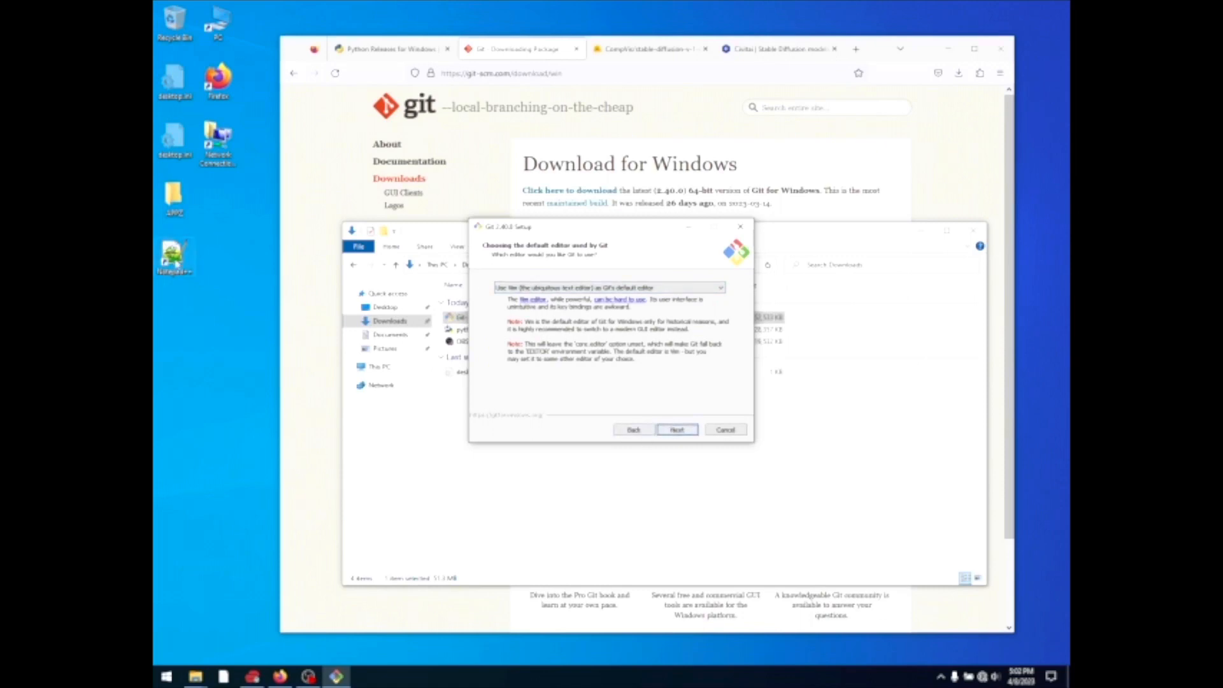
Review the available default editors for Git and keep Vim.
{"action": "left_click", "coordinate": [549, 288]}
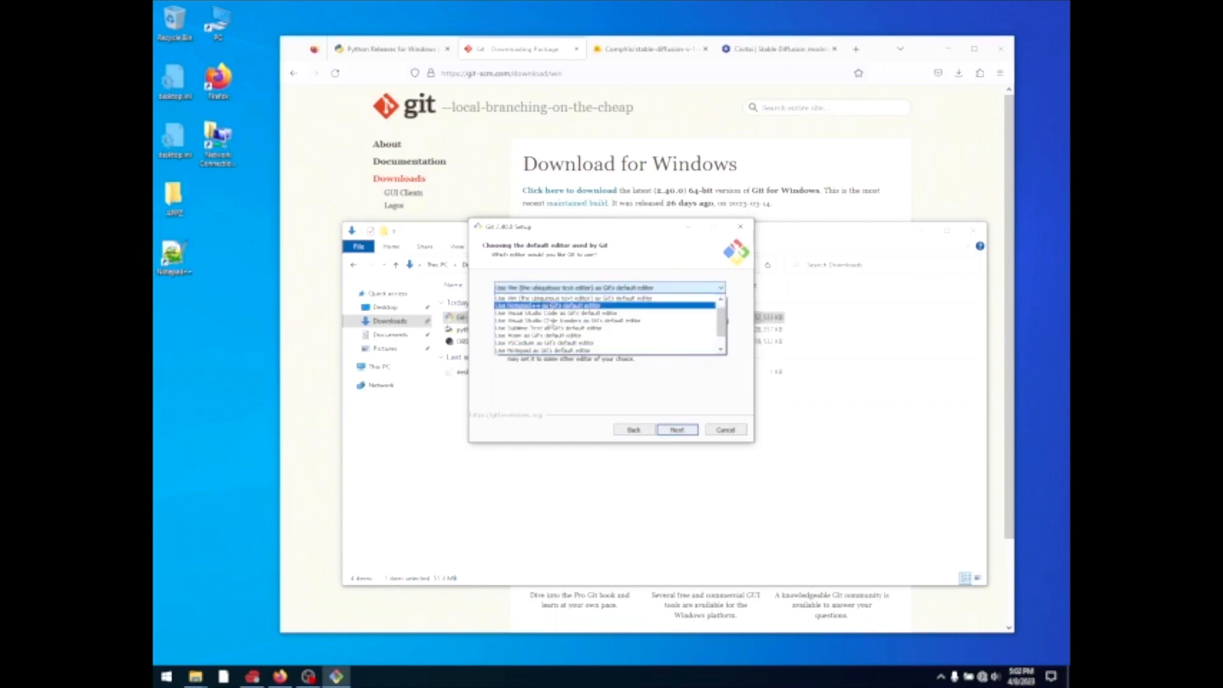
{"action": "left_click", "coordinate": [593, 260]}
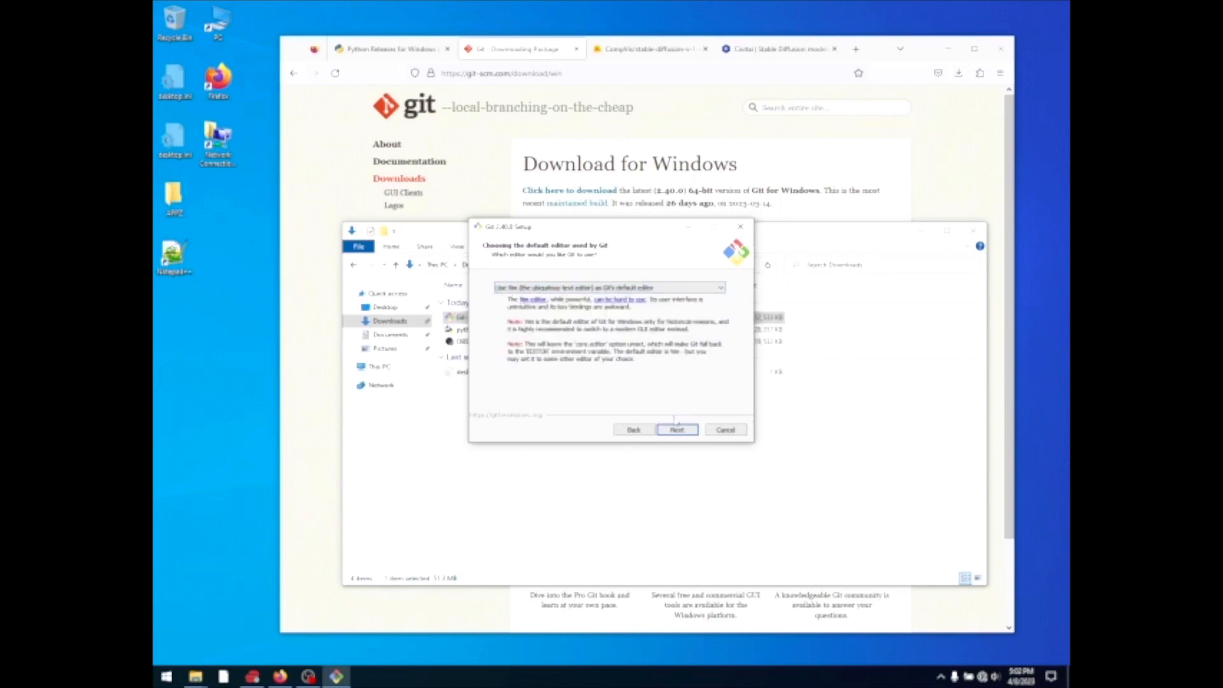
{"action": "left_click", "coordinate": [677, 431]}
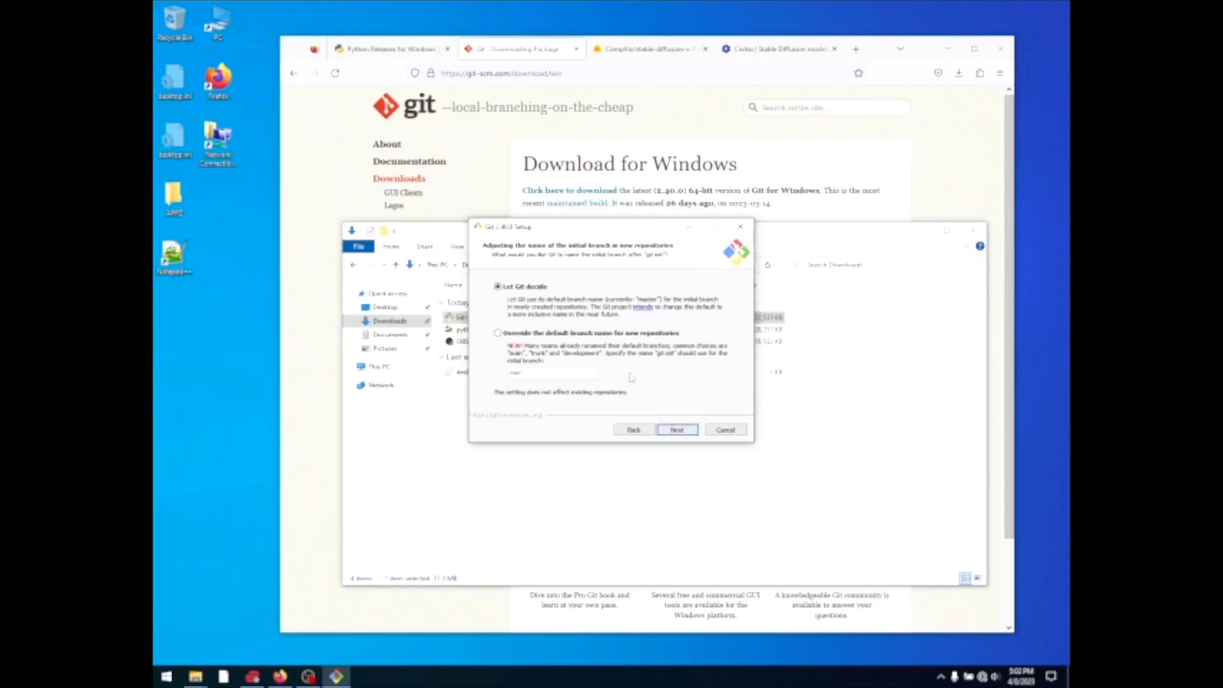
Let Git decide the initial branch name and keep the recommended PATH option, bundled OpenSSH and OpenSSL library.
{"action": "left_click", "coordinate": [676, 430]}
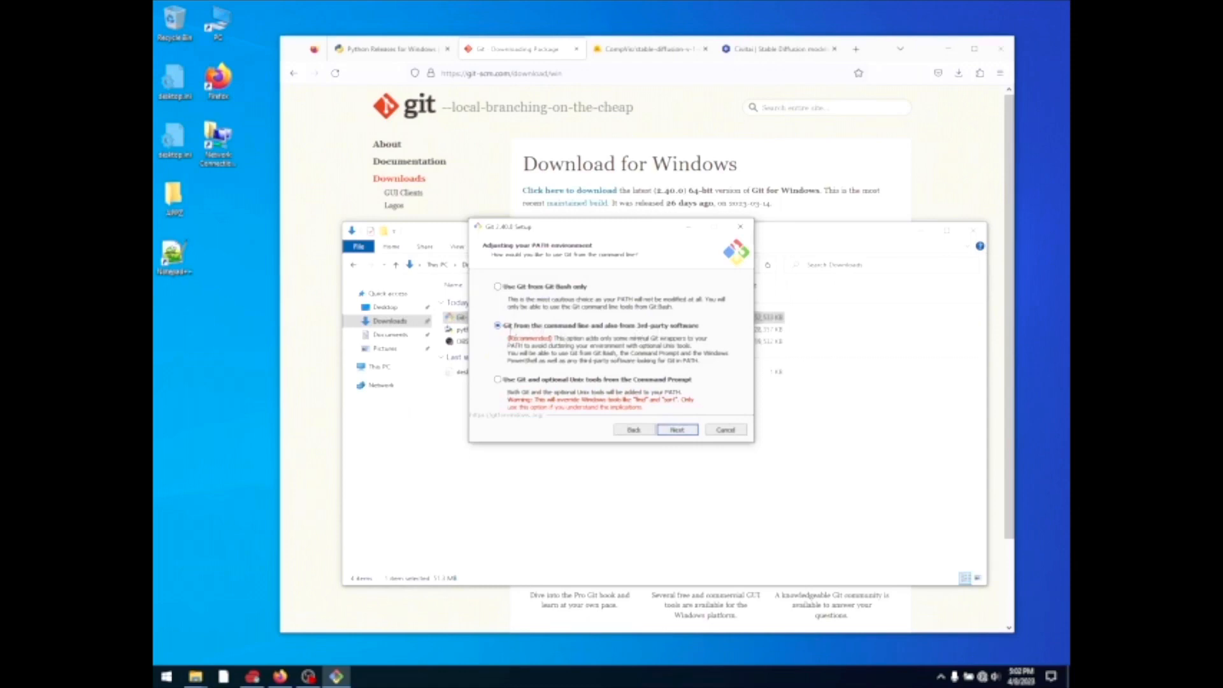
{"action": "left_click", "coordinate": [678, 430]}
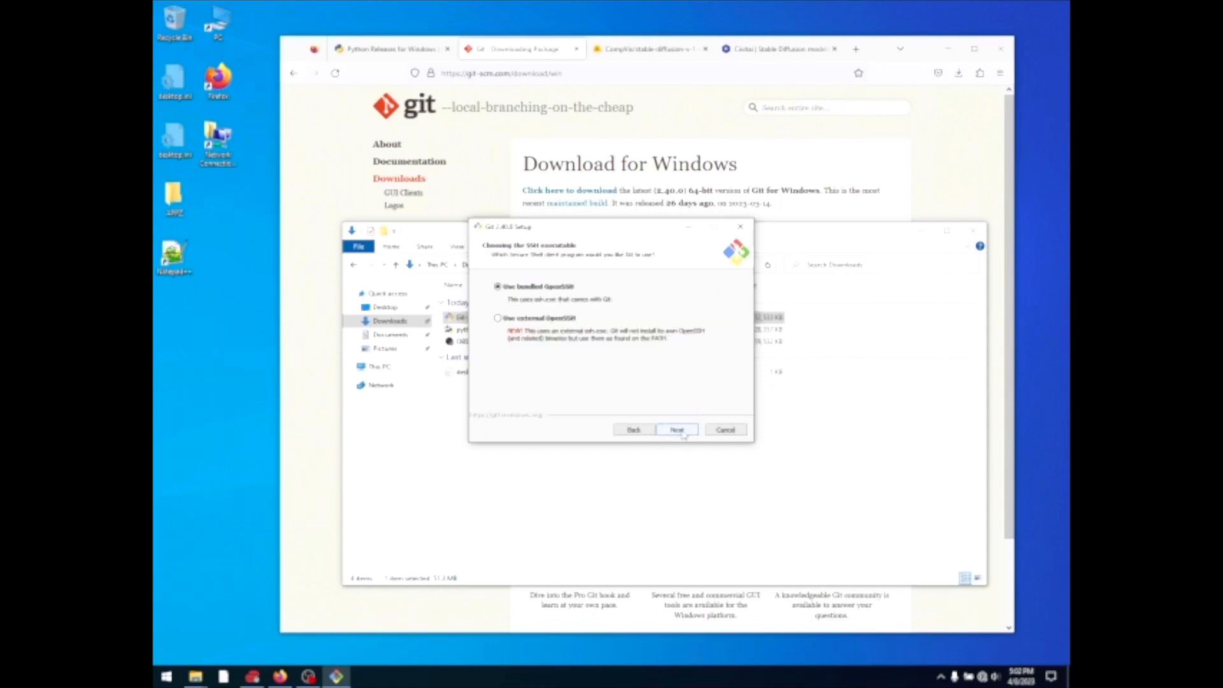
{"action": "left_click", "coordinate": [678, 431]}
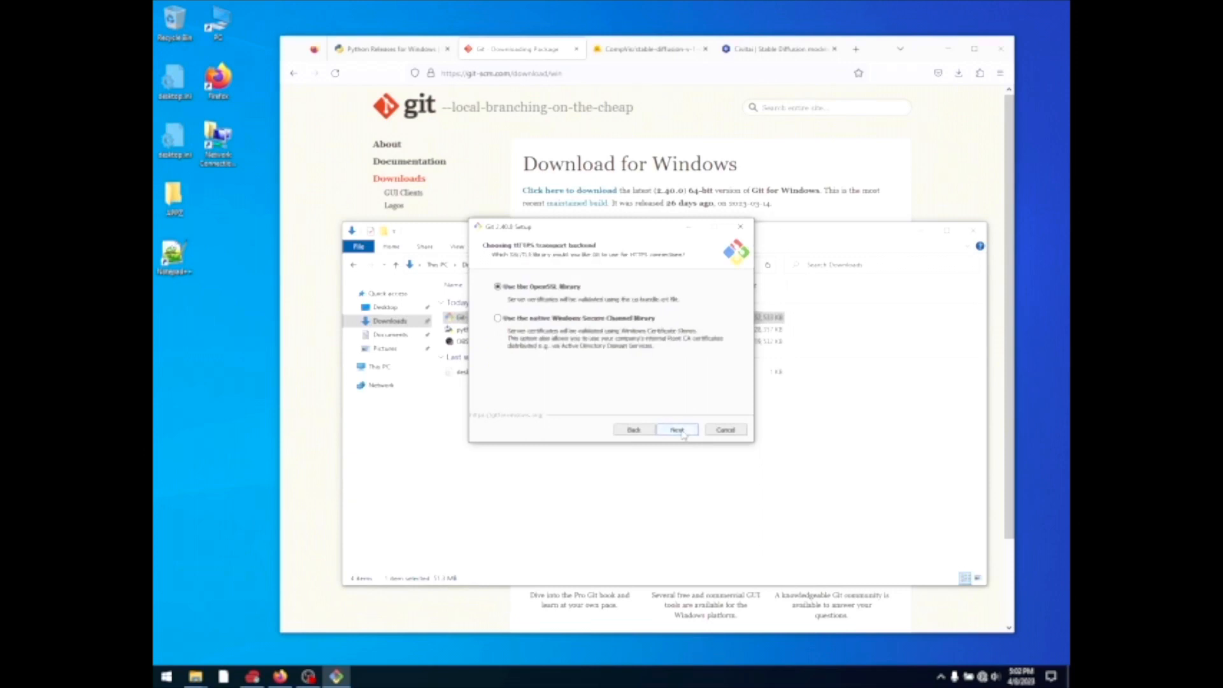
{"action": "left_click", "coordinate": [678, 431]}
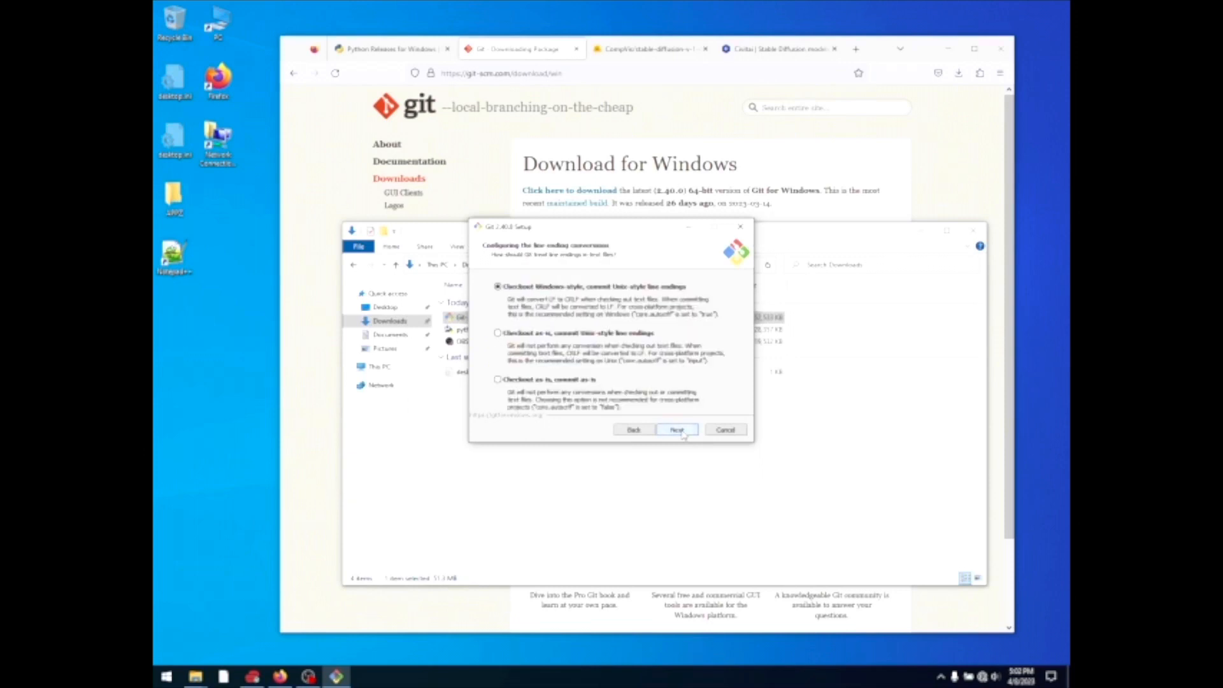
Keep the default line-ending, MinTTY, git pull, credential manager and file system caching options, and install Git without experimental features.
{"action": "left_click", "coordinate": [677, 431]}
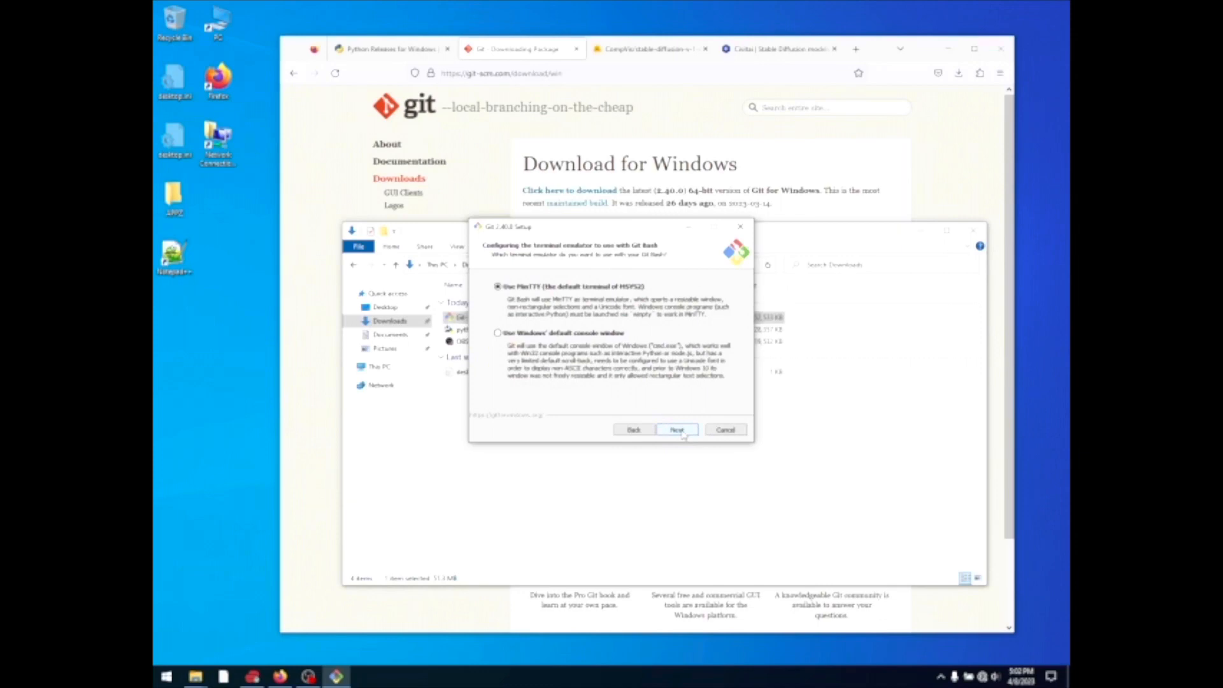
{"action": "left_click", "coordinate": [679, 431]}
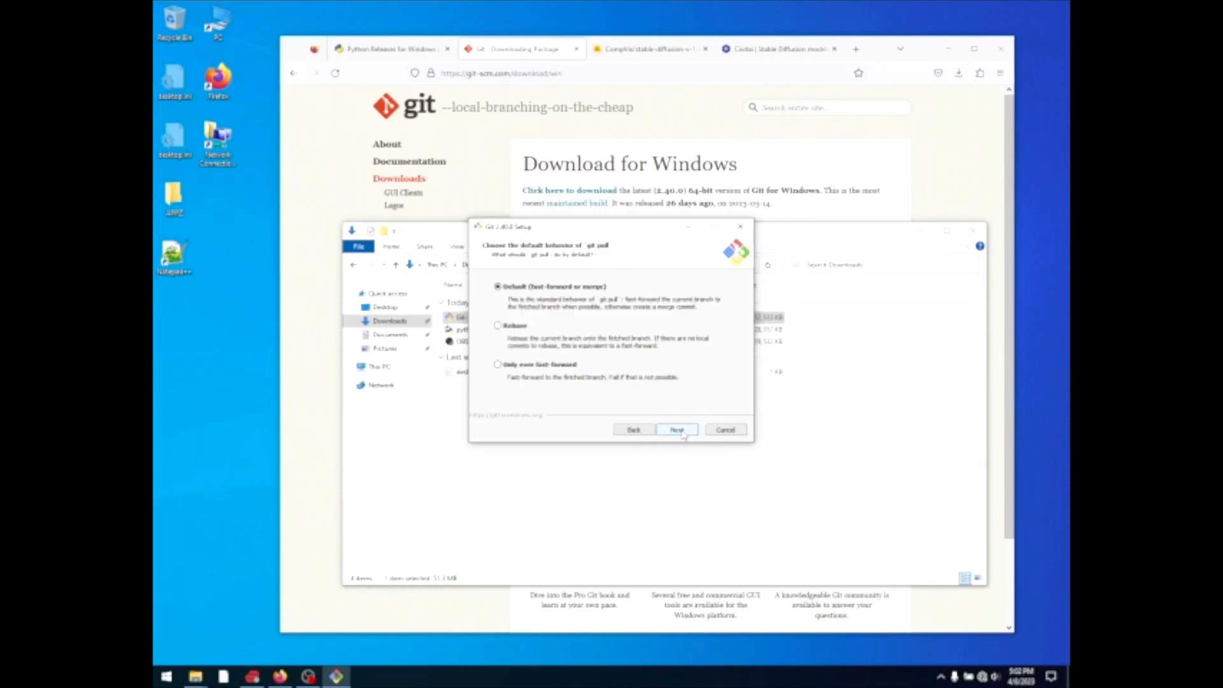
{"action": "left_click", "coordinate": [679, 432]}
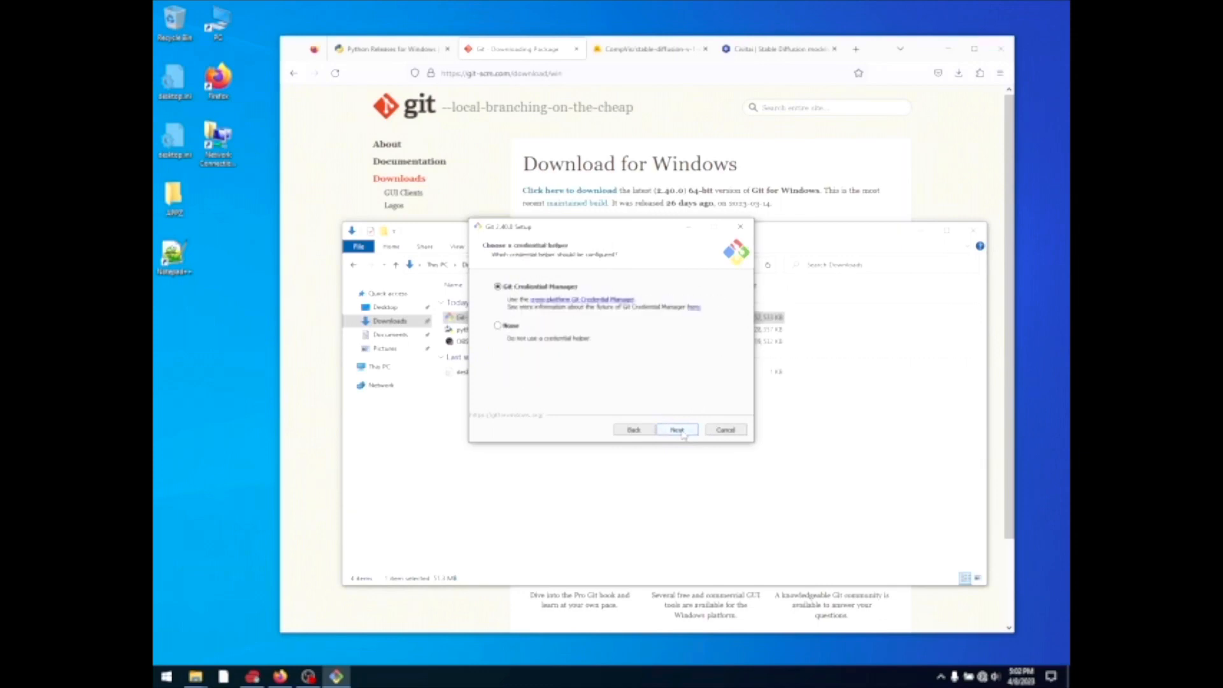
{"action": "left_click", "coordinate": [679, 431]}
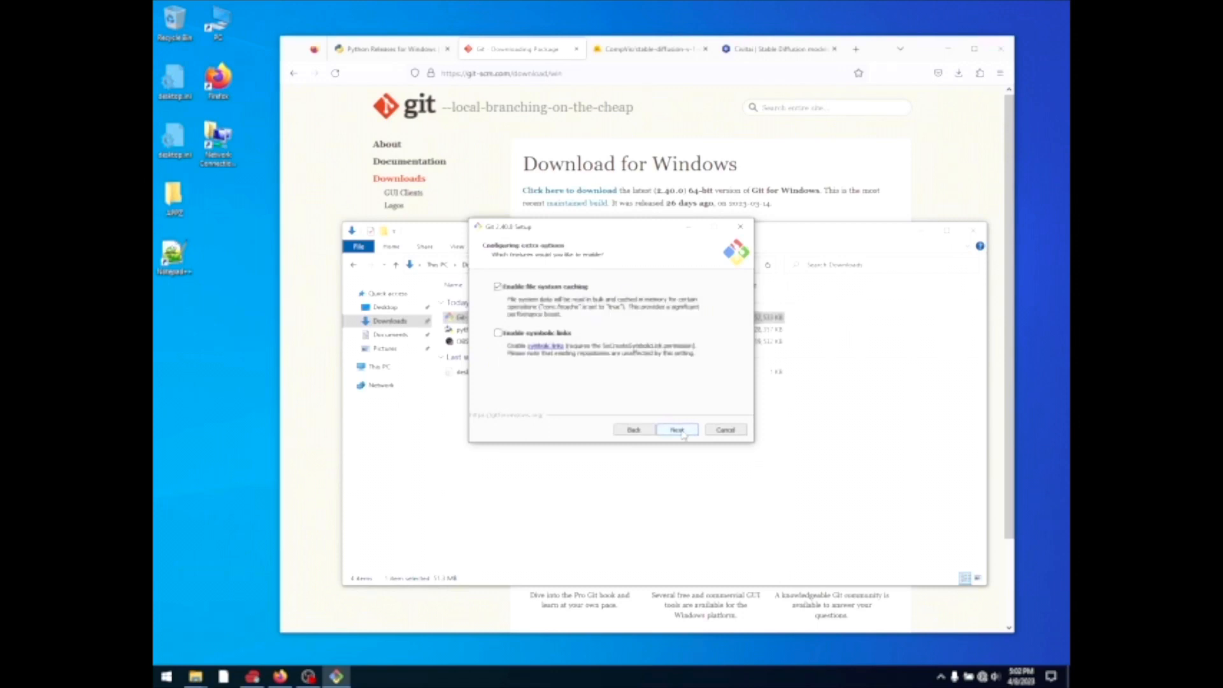
{"action": "left_click", "coordinate": [680, 431]}
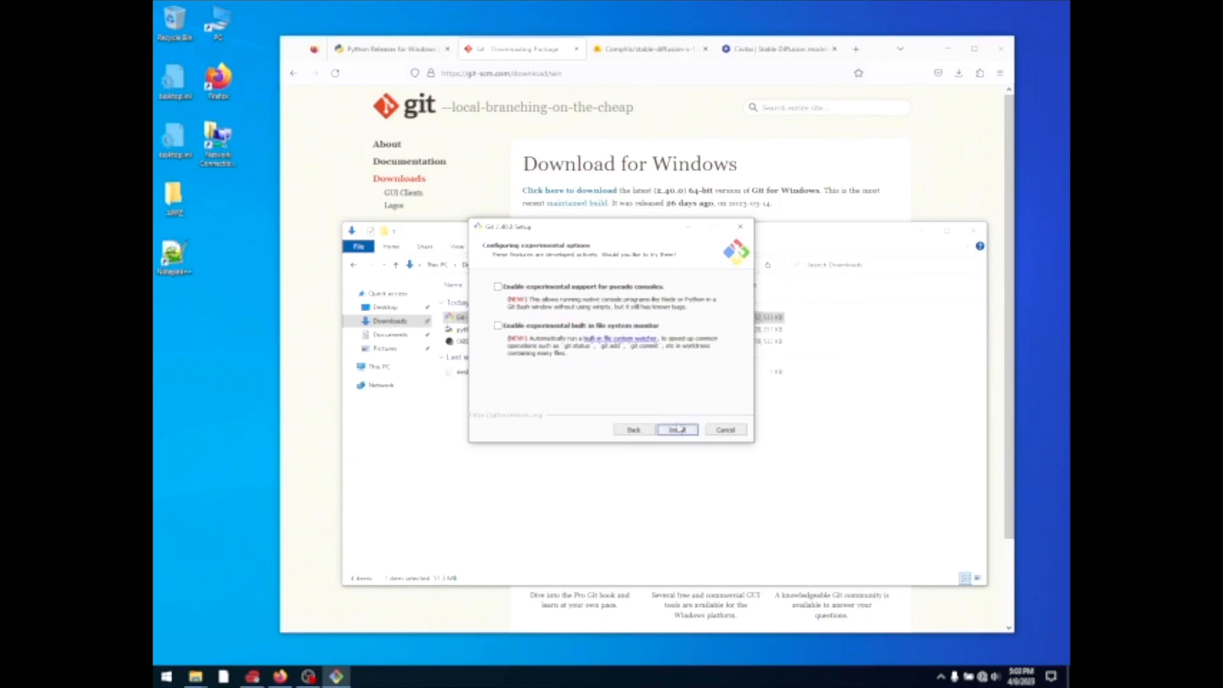
{"action": "left_click", "coordinate": [678, 431]}
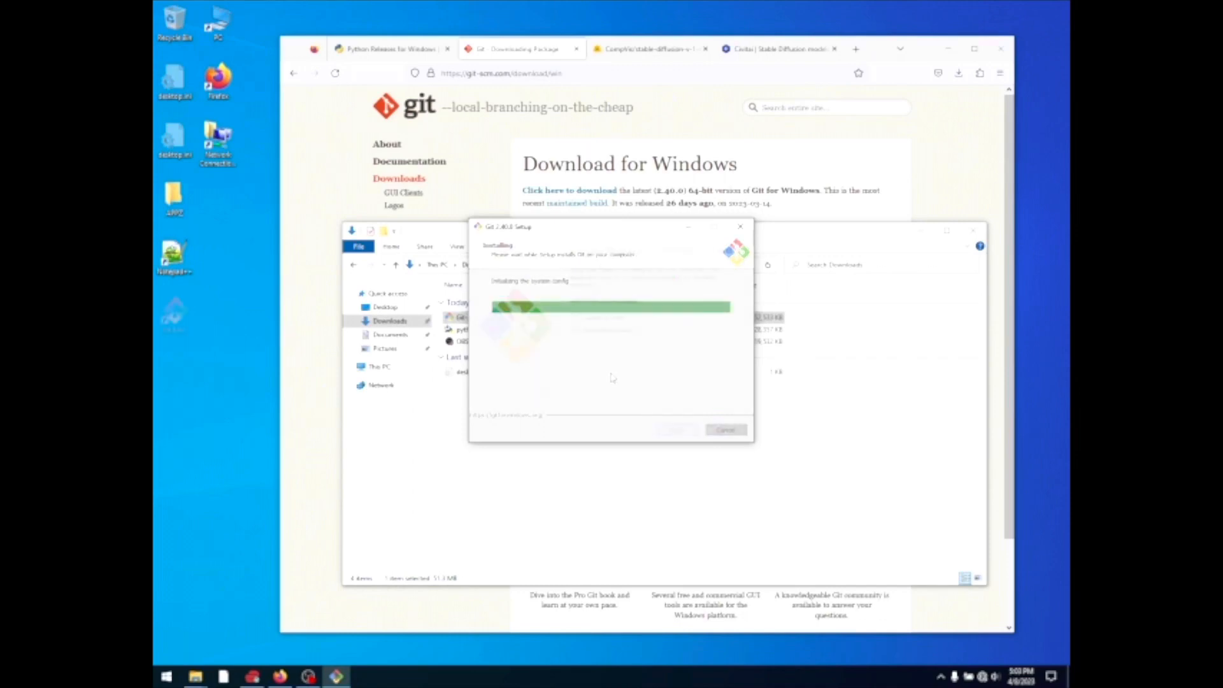
Finish the Git setup without viewing the release notes and minimize the Downloads window.
{"action": "left_click", "coordinate": [592, 332]}
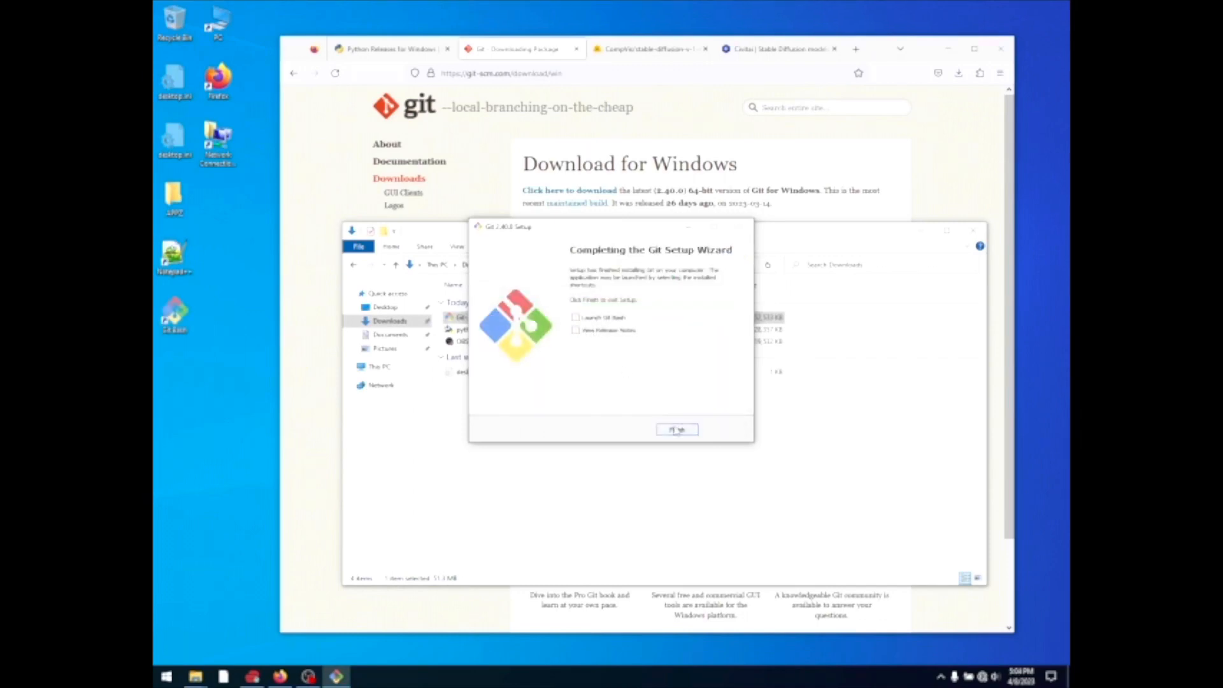
{"action": "left_click", "coordinate": [676, 430]}
{"action": "left_click", "coordinate": [196, 676]}
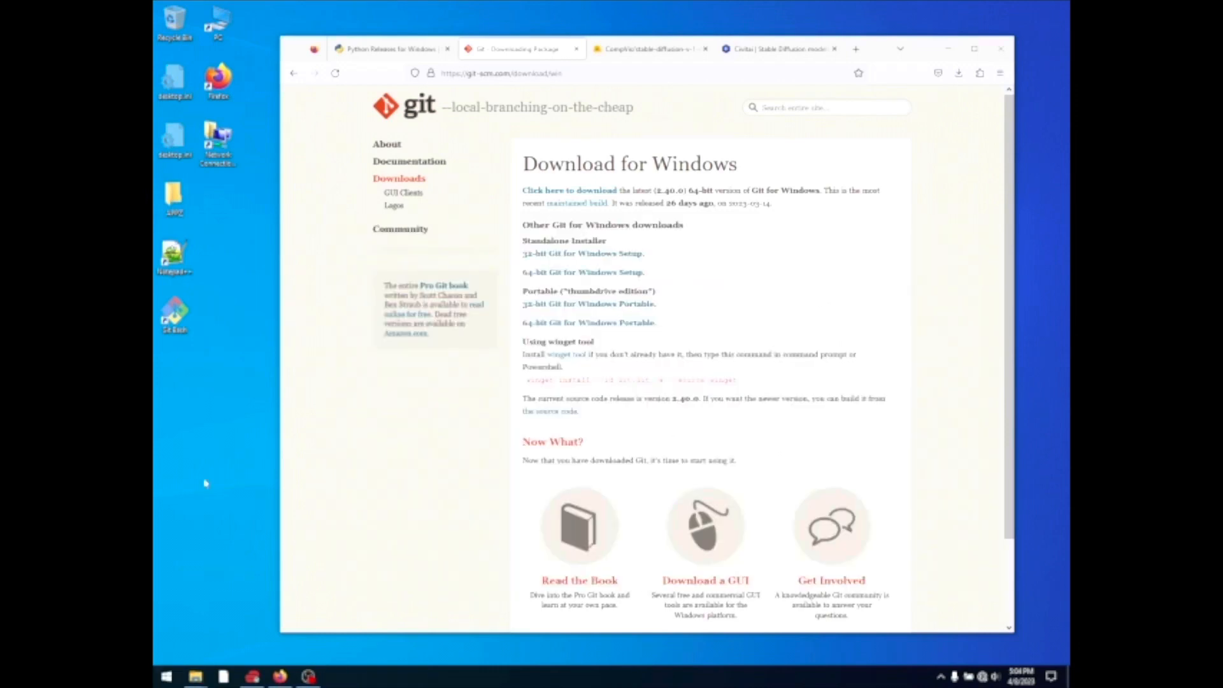
Check the installed programs list for the Python 3.10 group and its entries.
{"action": "left_click", "coordinate": [166, 676]}
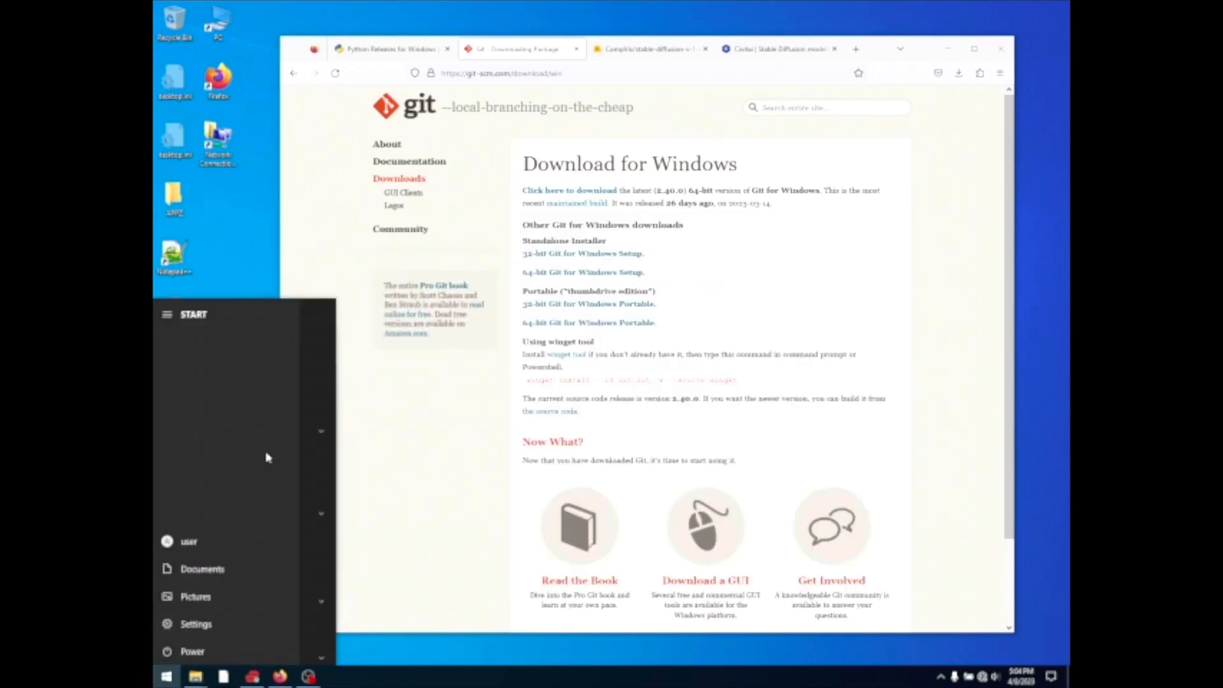
{"action": "scroll", "coordinate": [280, 471], "scroll_direction": "down", "scroll_amount": 3}
{"action": "scroll", "coordinate": [278, 476], "scroll_direction": "down", "scroll_amount": 4}
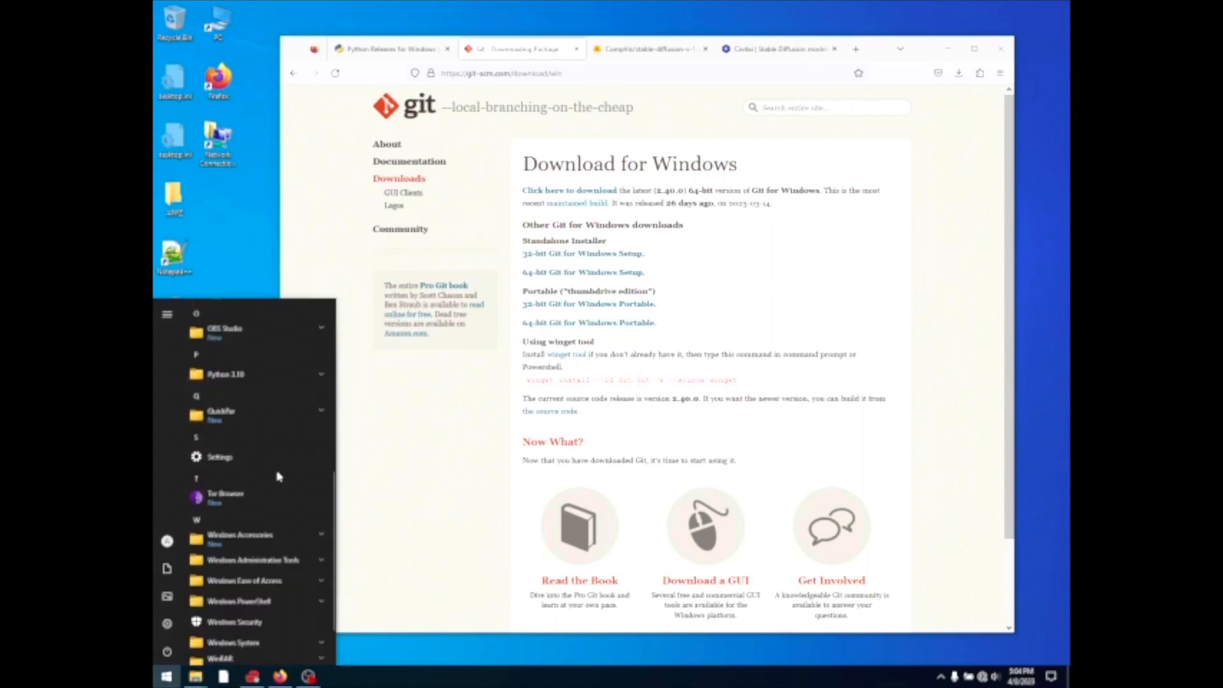
{"action": "left_click", "coordinate": [217, 344]}
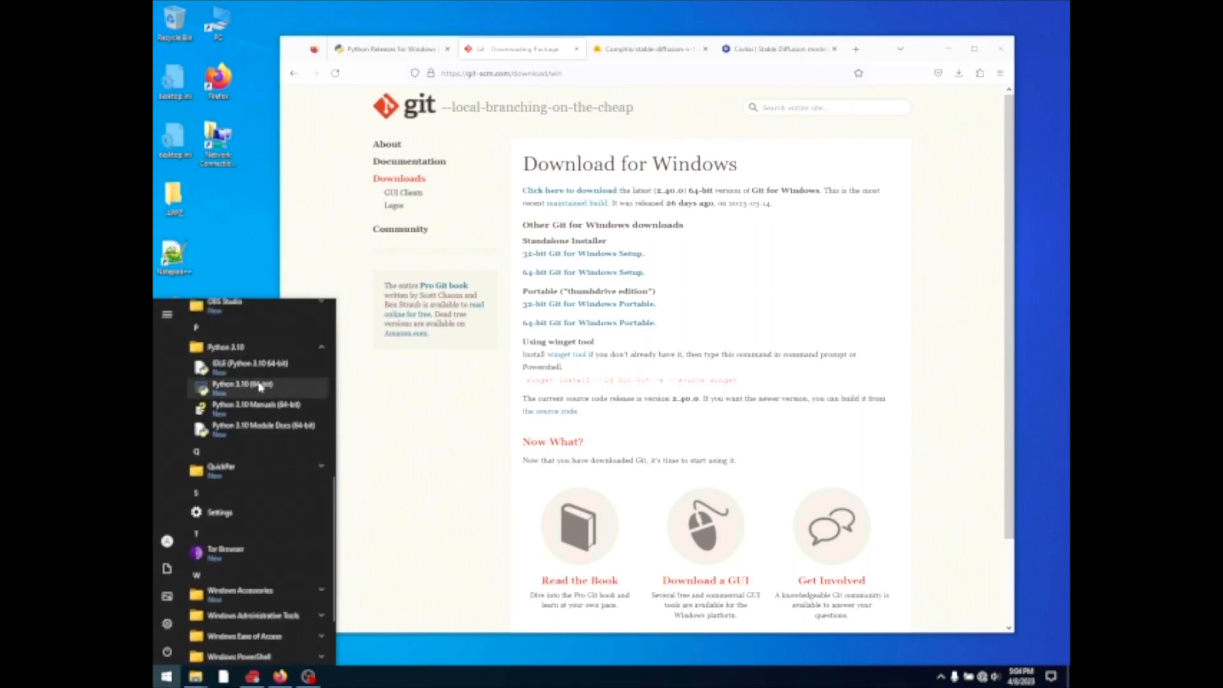
{"action": "left_click", "coordinate": [301, 227]}
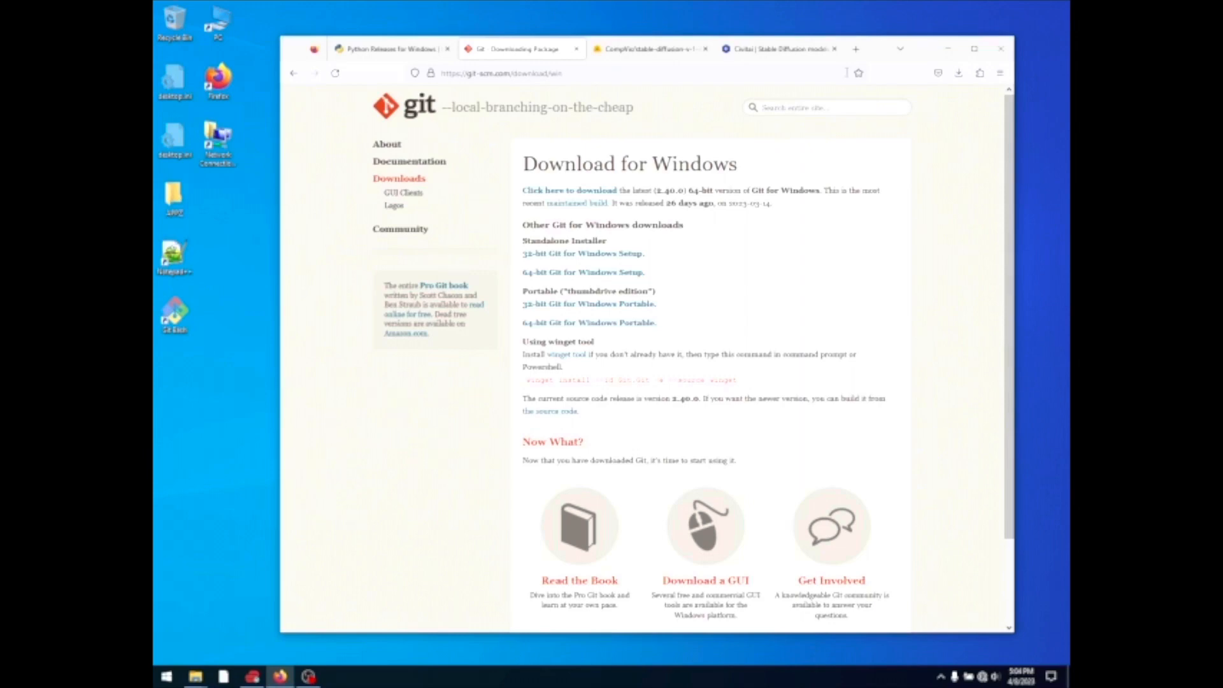
In a new browser tab placed after the Git tab, search for "automatic1111 github" and open AUTOMATIC1111's stable-diffusion-webui repository.
{"action": "left_click", "coordinate": [855, 49]}
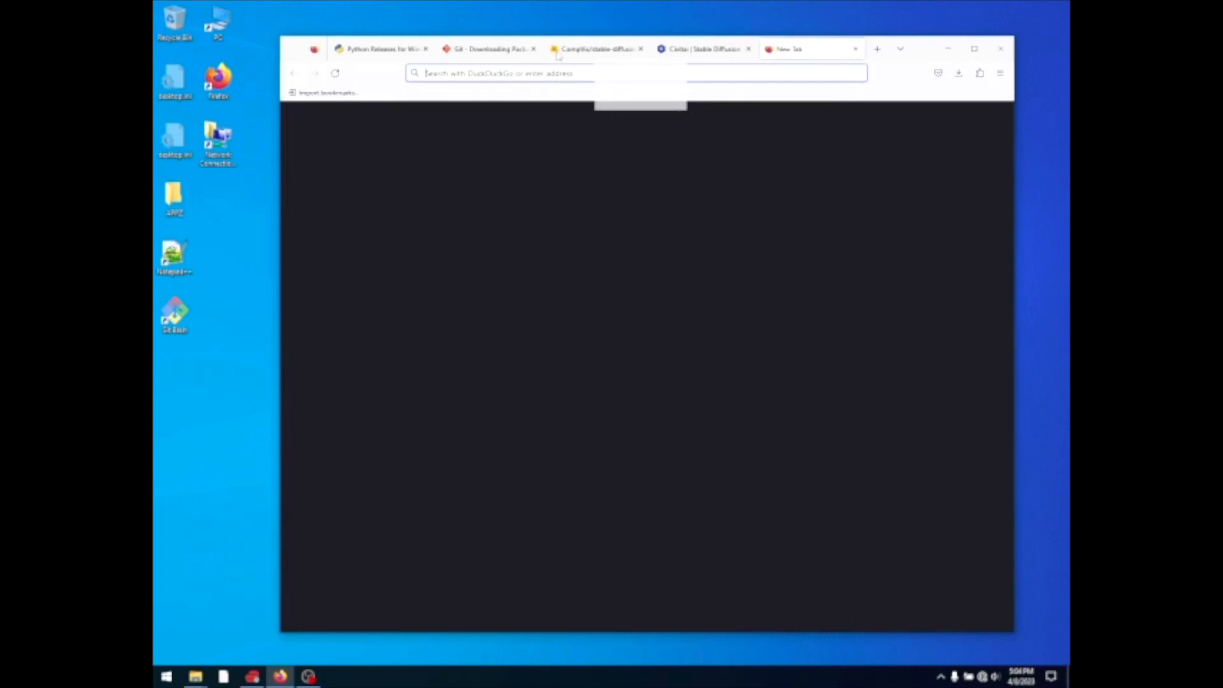
{"action": "left_click_drag", "start_coordinate": [556, 56], "coordinate": [564, 64]}
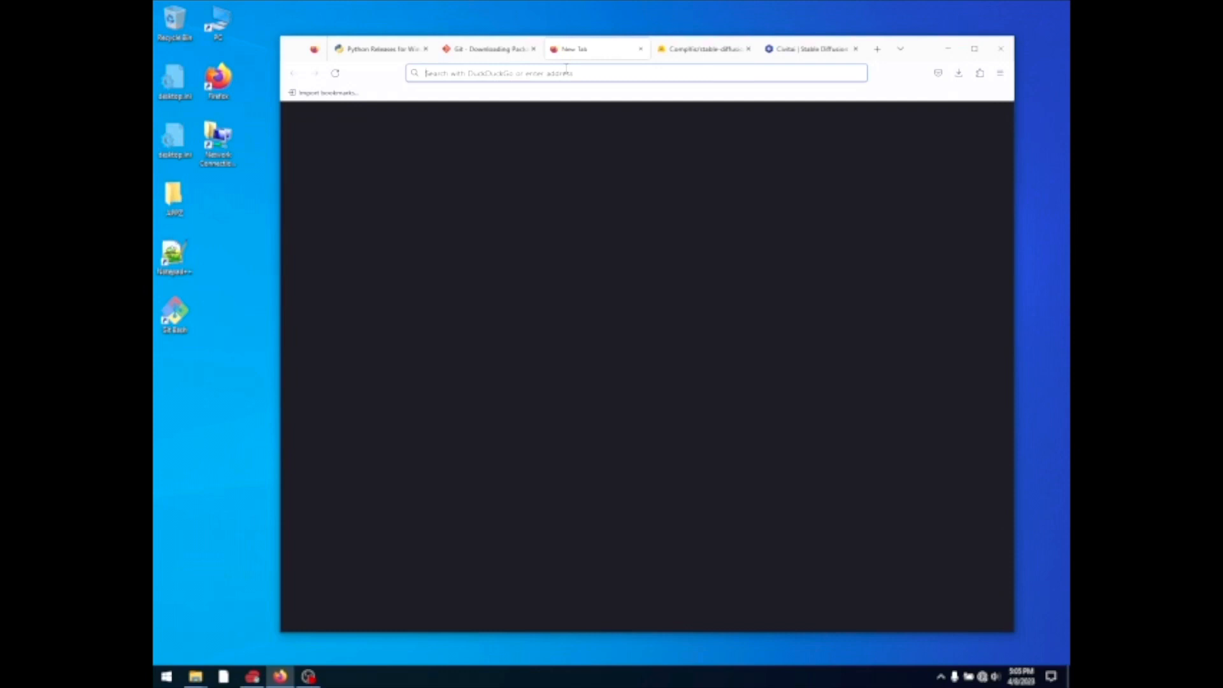
{"action": "type", "text": "automatic"}
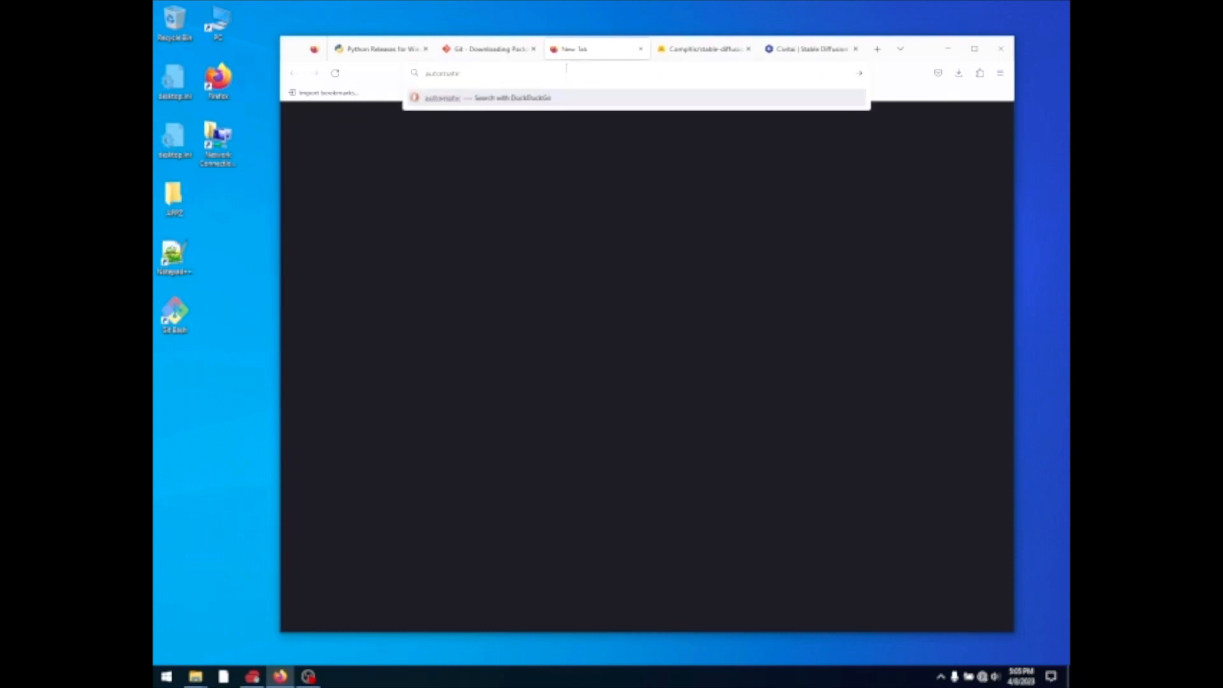
{"action": "type", "text": "1111"}
{"action": "type", "text": "github"}
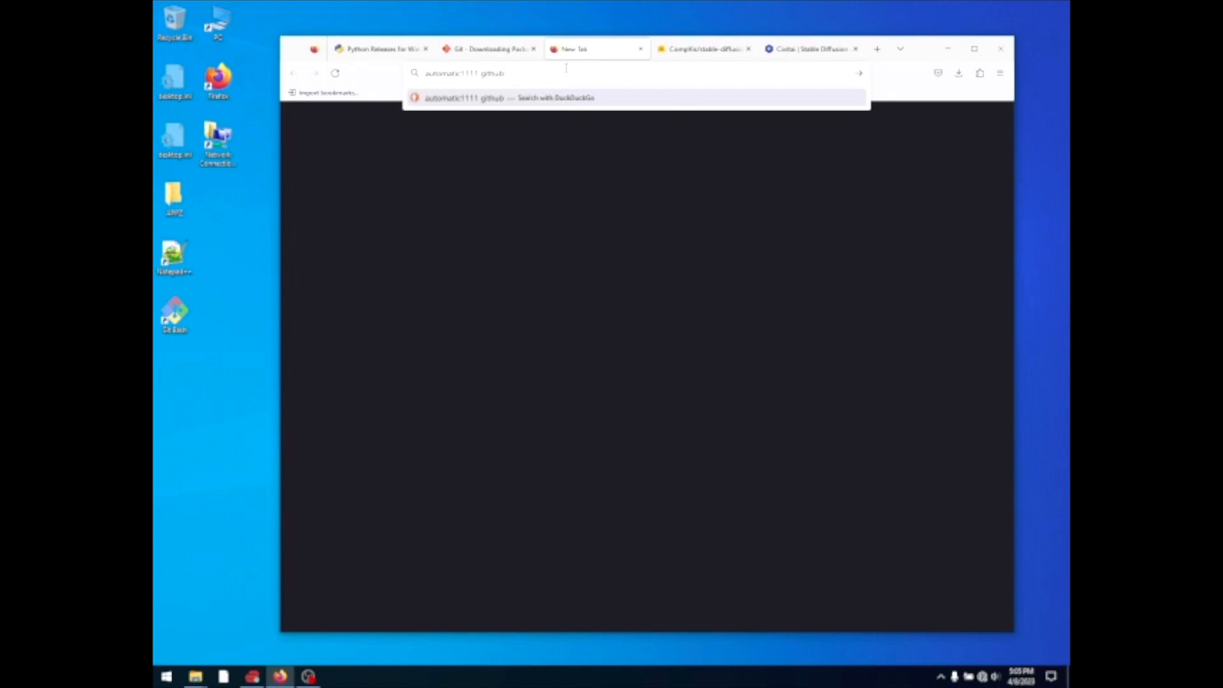
{"action": "key", "text": "Return"}
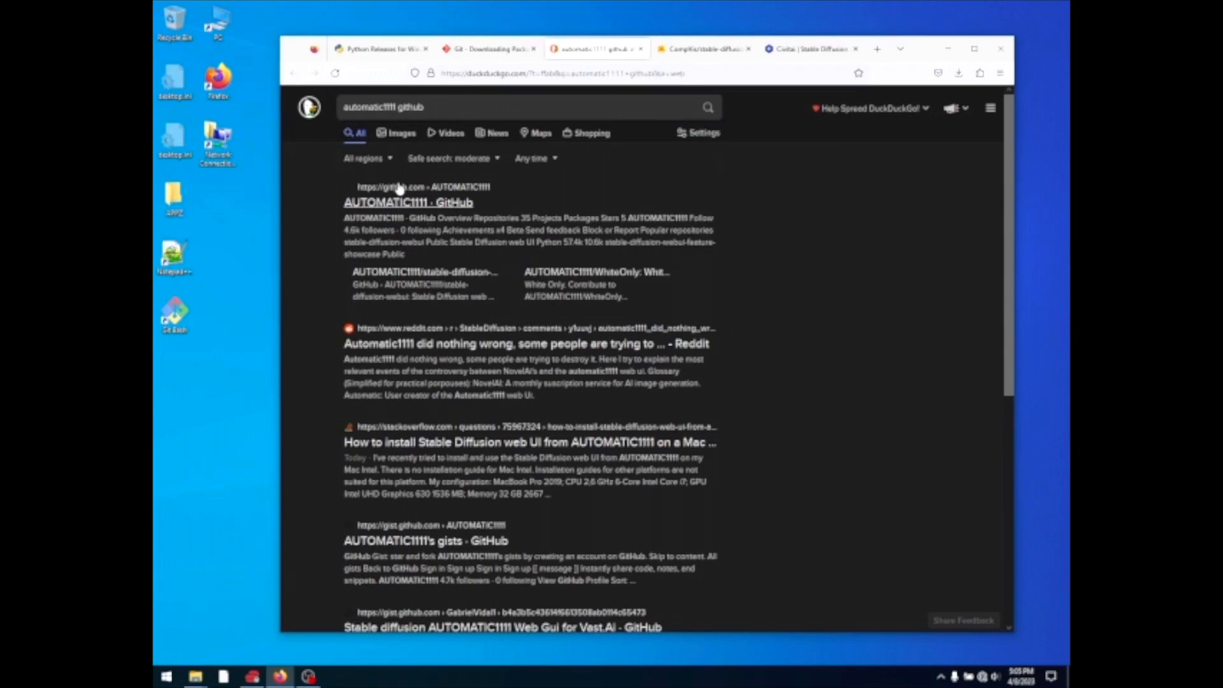
{"action": "left_click", "coordinate": [390, 218]}
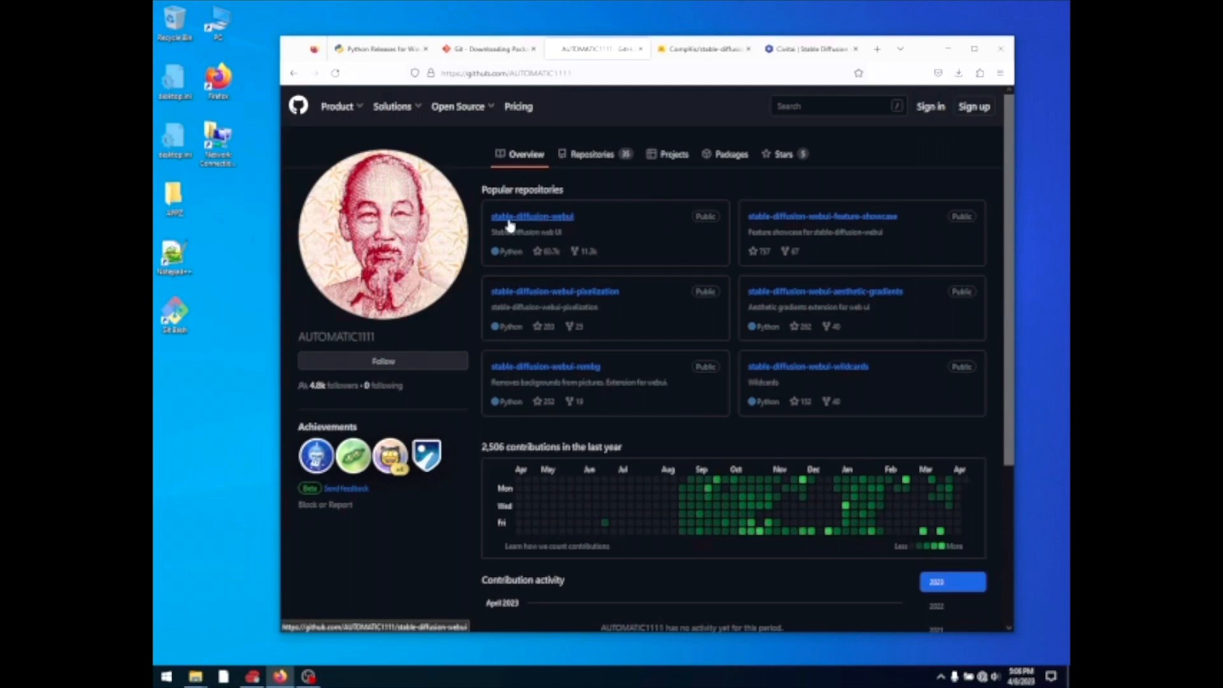
{"action": "left_click", "coordinate": [562, 220]}
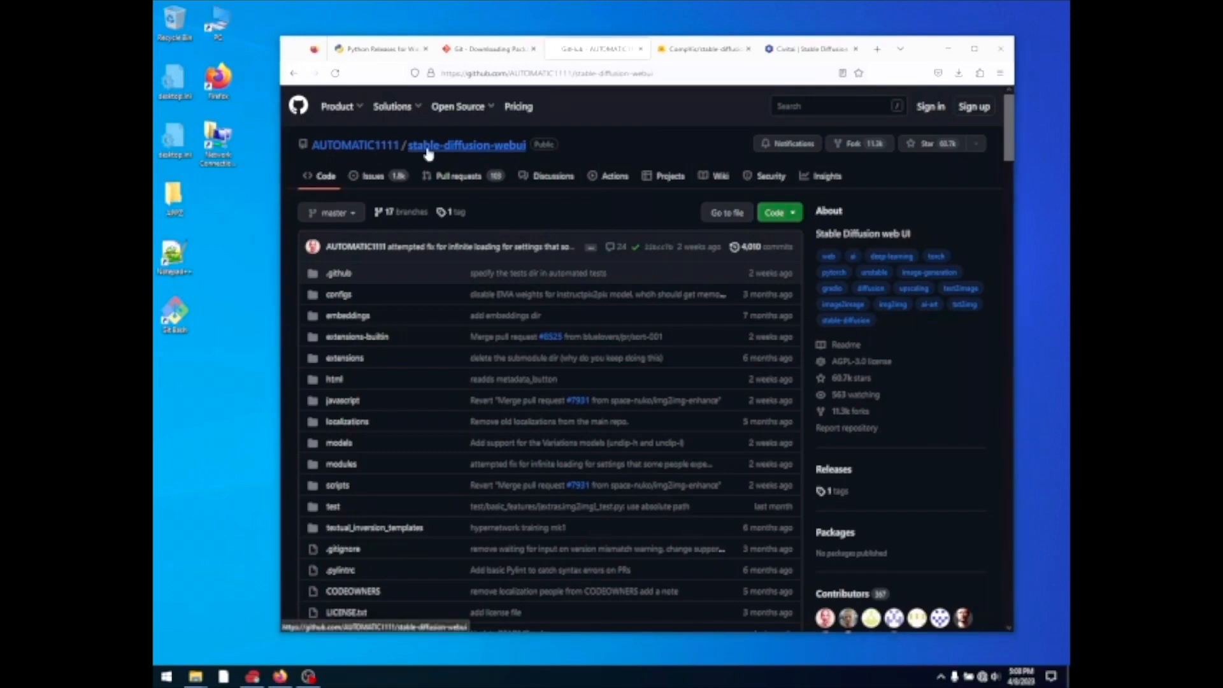
Create a new folder named STABLE_DIFFUSION in the root of Local Disk (C:).
{"action": "key", "text": "super+e"}
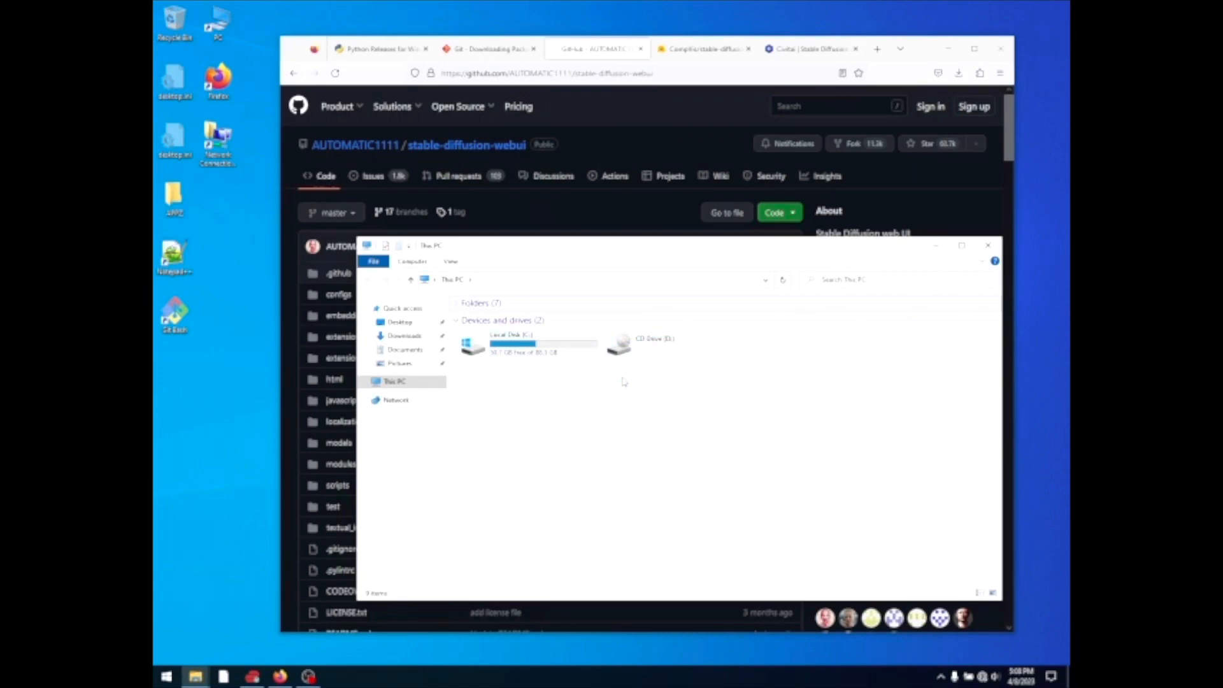
{"action": "double_click", "coordinate": [520, 346]}
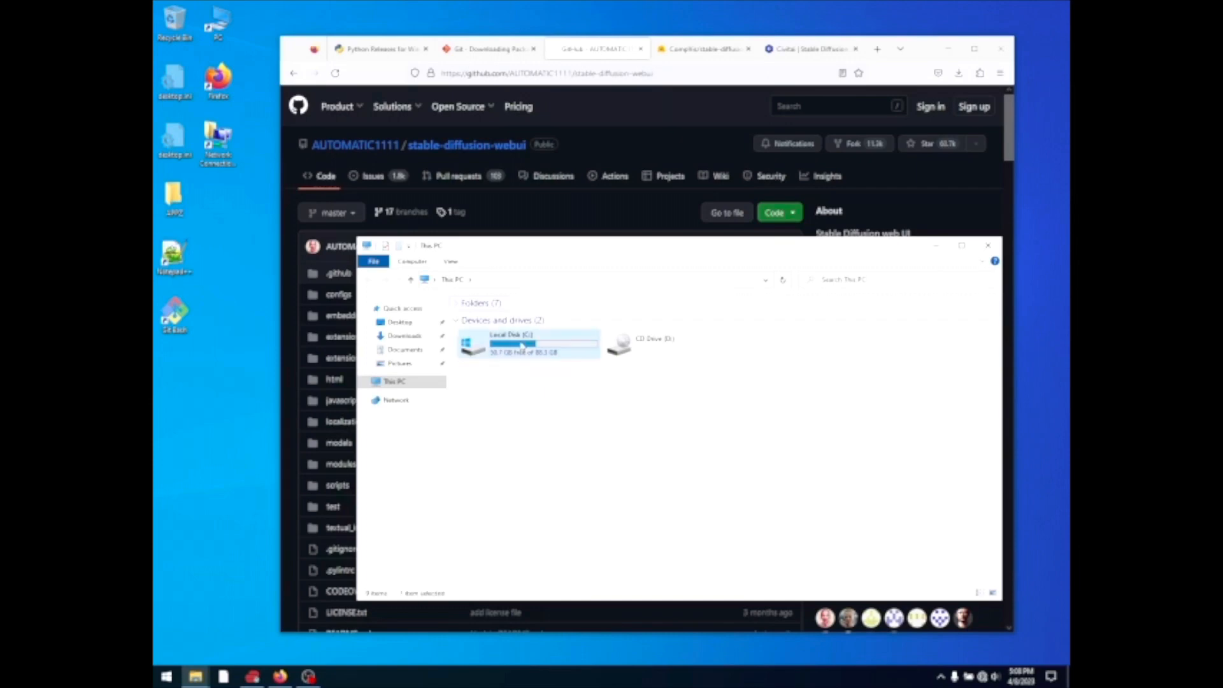
{"action": "right_click", "coordinate": [531, 523]}
{"action": "mouse_move", "coordinate": [557, 491]}
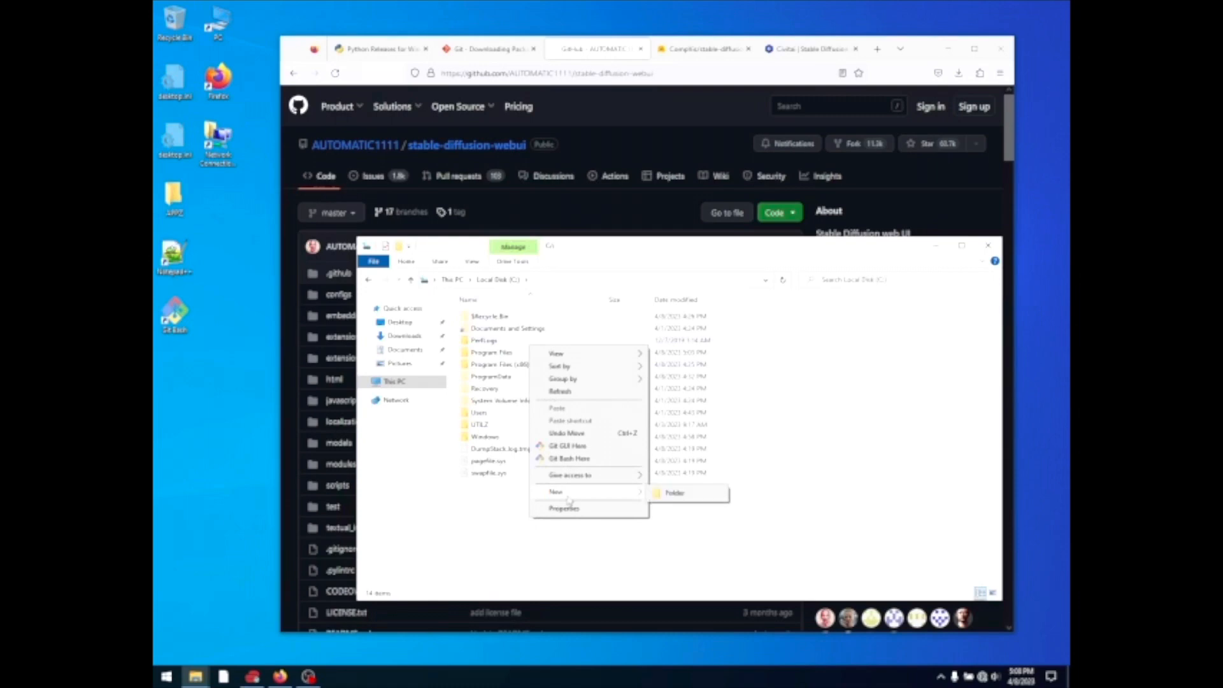
{"action": "left_click", "coordinate": [672, 493]}
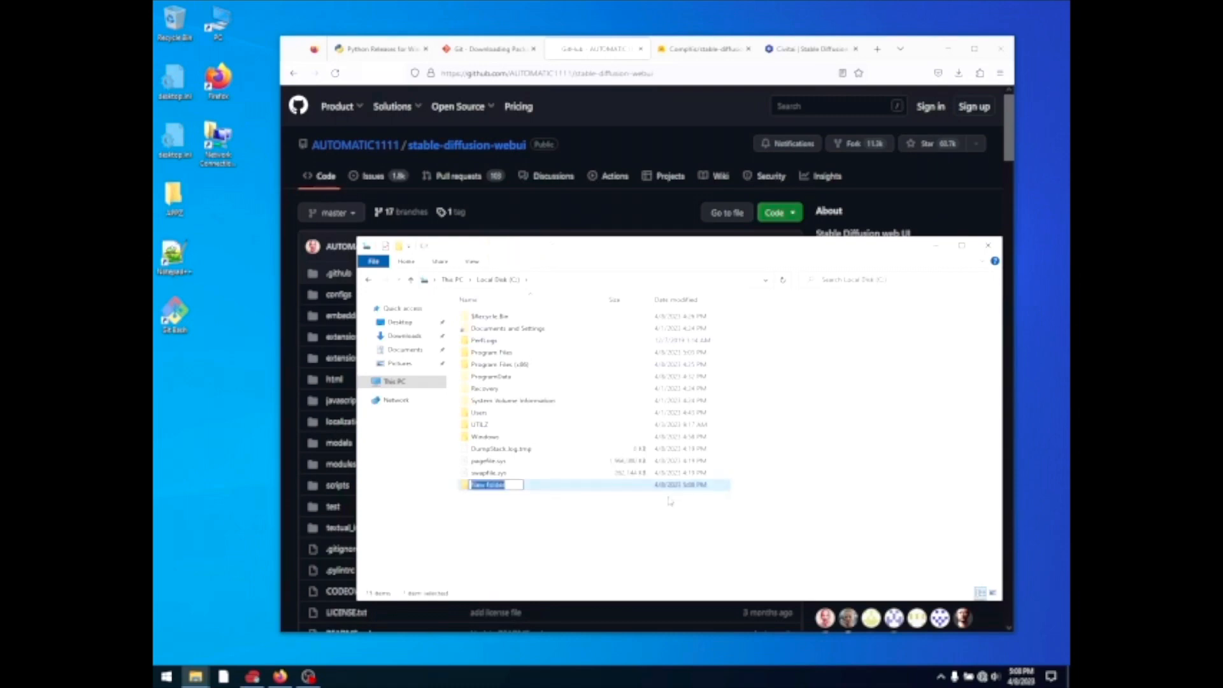
{"action": "type", "text": "STABLE_DIFFUSE"}
{"action": "type", "text": "ON"}
{"action": "key", "text": "Return"}
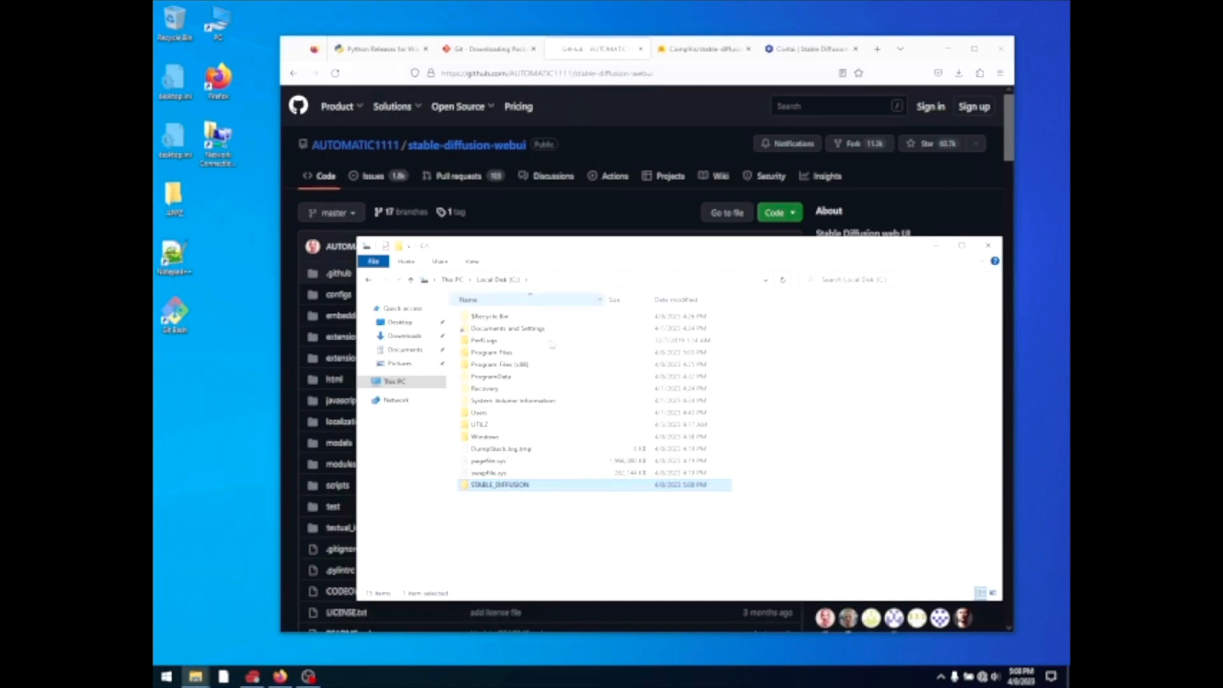
Open the STABLE_DIFFUSION folder and launch a command prompt (cmd) from that location.
{"action": "double_click", "coordinate": [503, 485]}
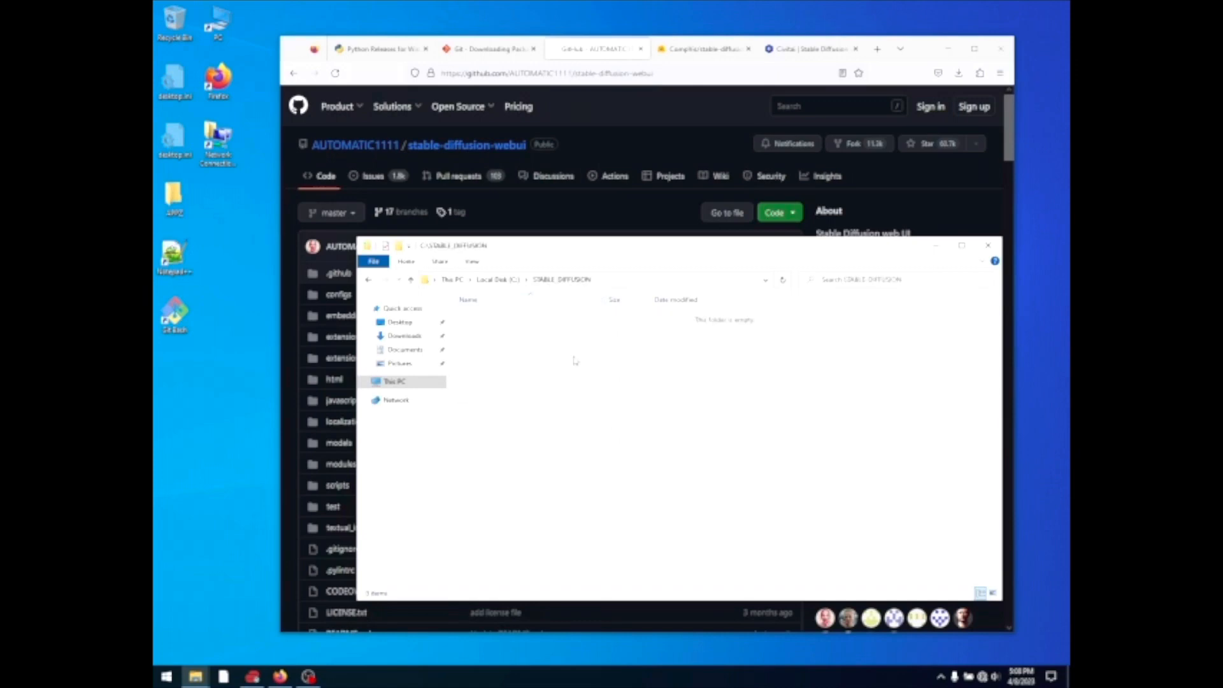
{"action": "left_click", "coordinate": [636, 282]}
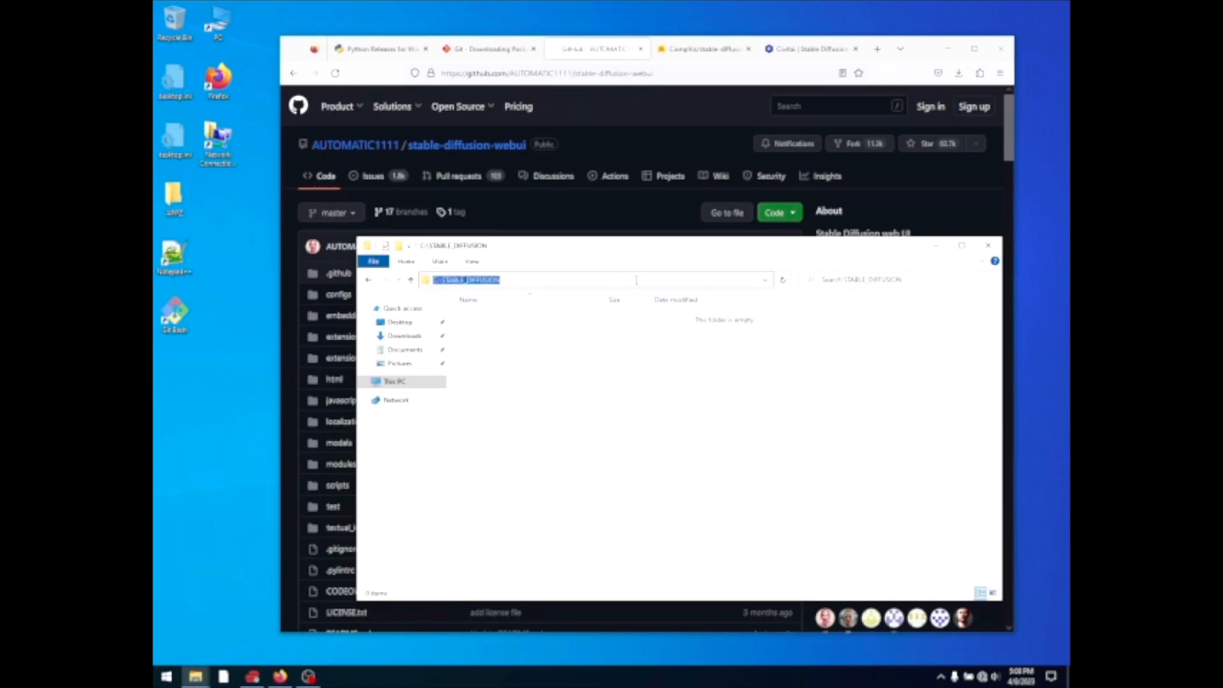
{"action": "left_click", "coordinate": [636, 280]}
{"action": "left_click_drag", "start_coordinate": [570, 276], "coordinate": [385, 275]}
{"action": "type", "text": "cmd"}
{"action": "key", "text": "Return"}
{"action": "left_click", "coordinate": [535, 280]}
{"action": "key", "text": "Return"}
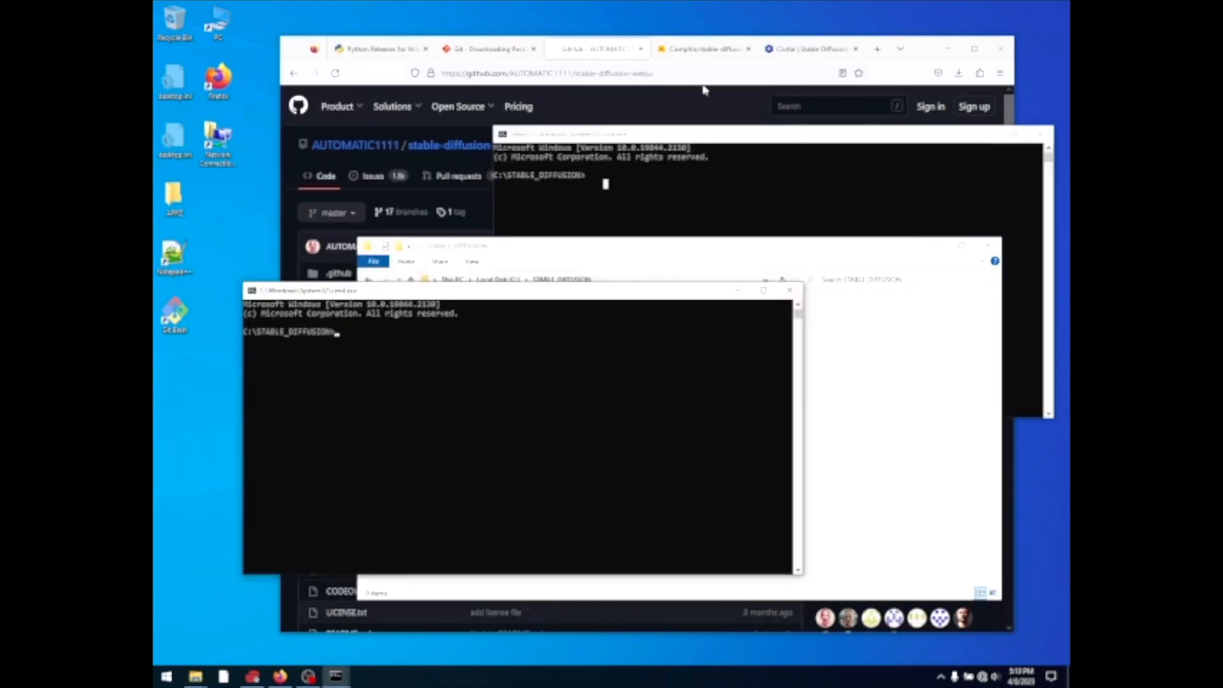
Switch to the browser and copy the HTTPS clone URL of the AUTOMATIC1111 stable-diffusion-webui repository.
{"action": "left_click", "coordinate": [706, 93]}
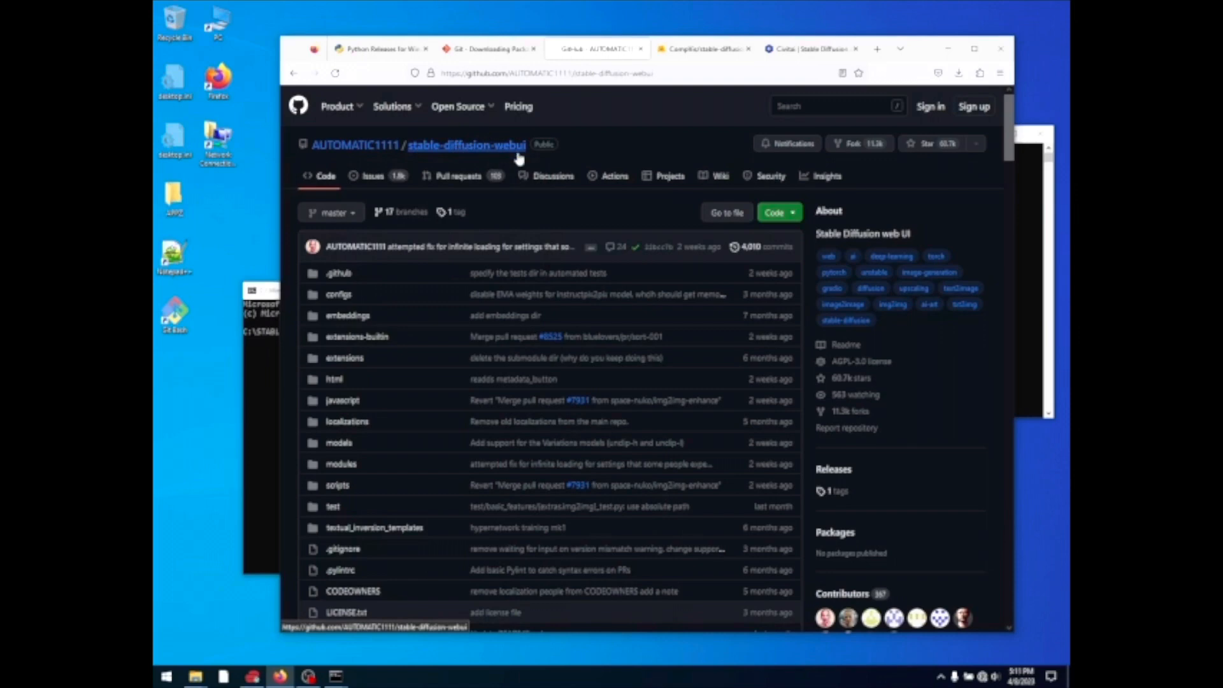
{"action": "left_click", "coordinate": [792, 217]}
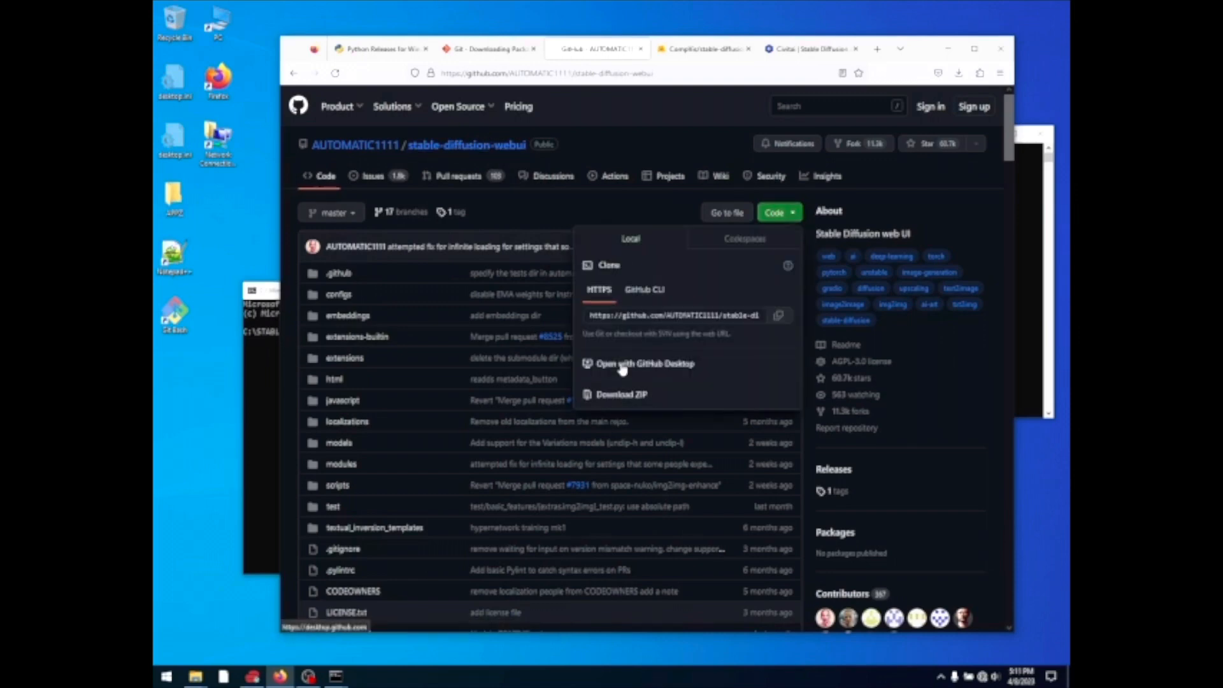
{"action": "left_click", "coordinate": [779, 319]}
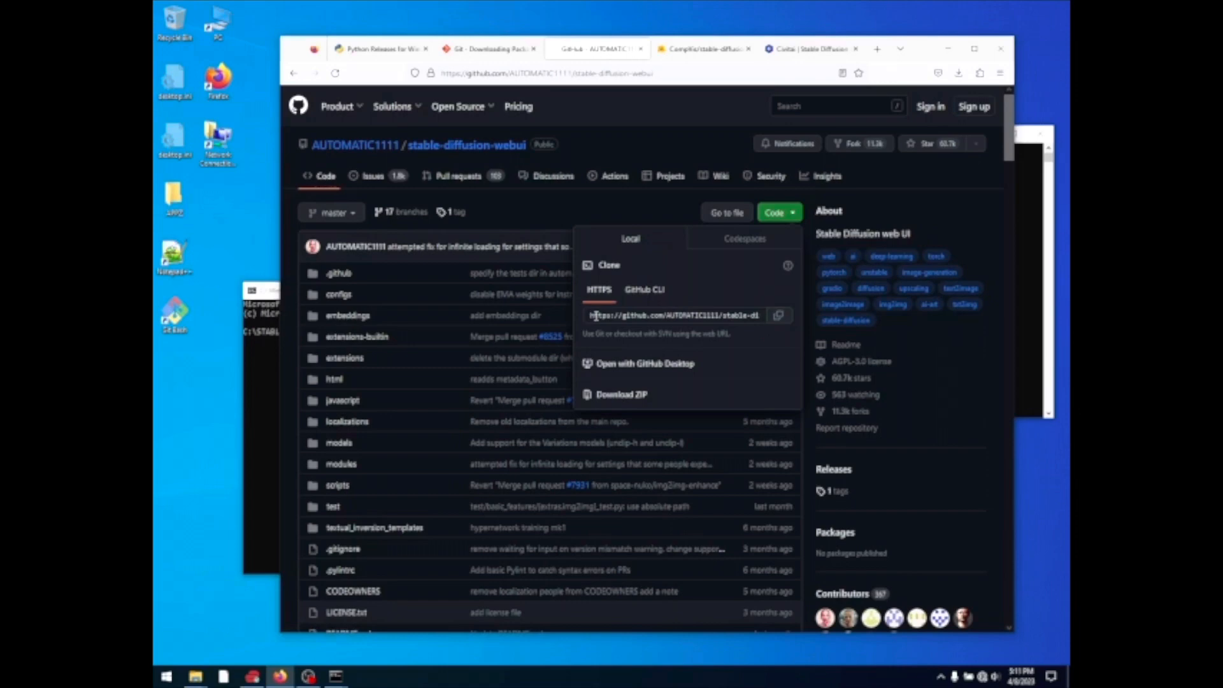
{"action": "left_click", "coordinate": [781, 318]}
{"action": "left_click", "coordinate": [264, 411]}
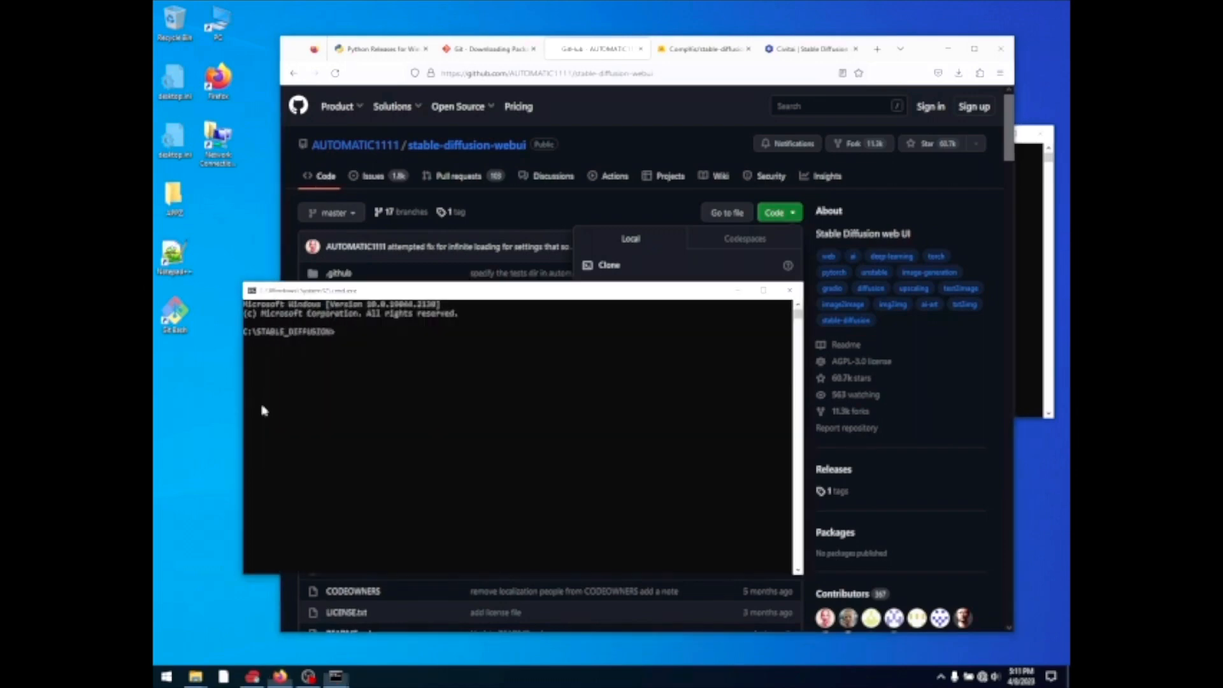
{"action": "left_click", "coordinate": [388, 332]}
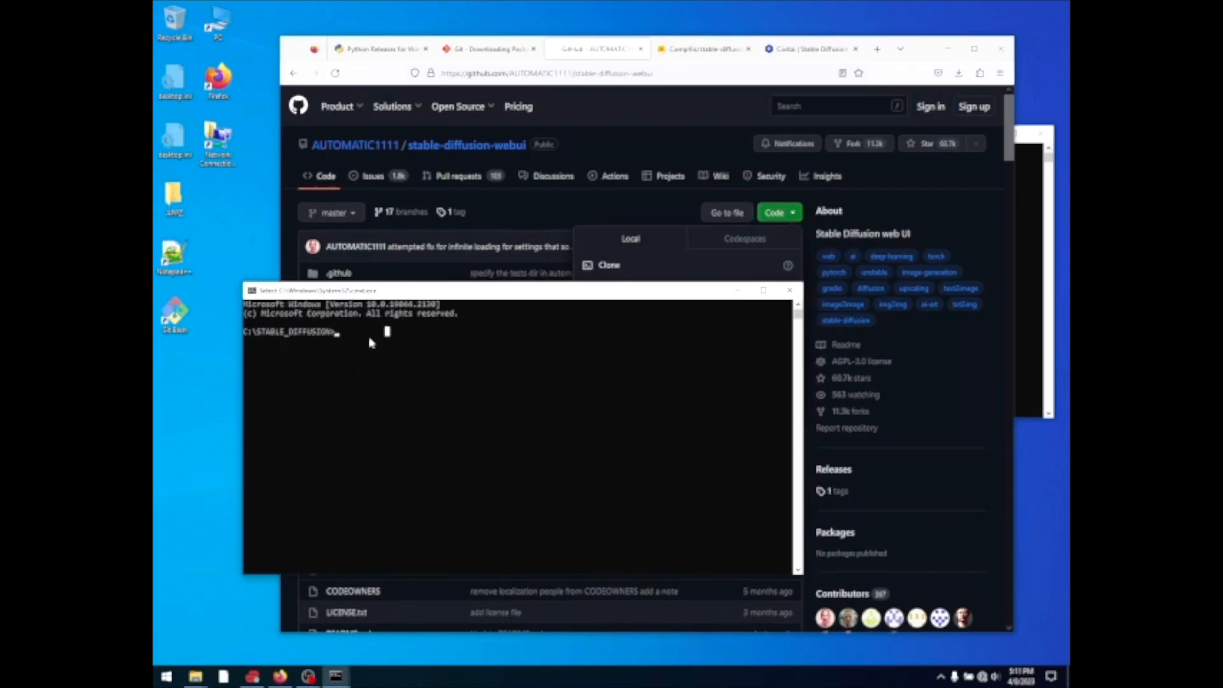
{"action": "key", "text": "Escape"}
{"action": "type", "text": "git clone"}
{"action": "right_click", "coordinate": [408, 338]}
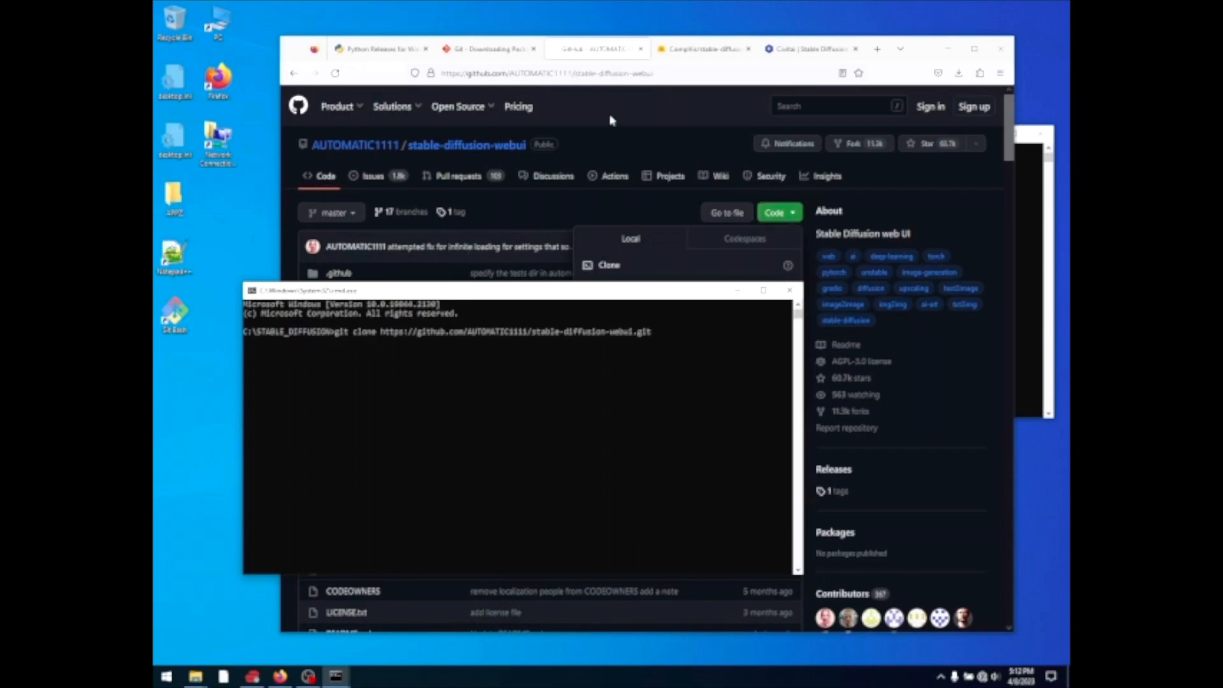
Look through the repository's file list on GitHub and run the prepared git clone command in the command prompt.
{"action": "left_click", "coordinate": [599, 258]}
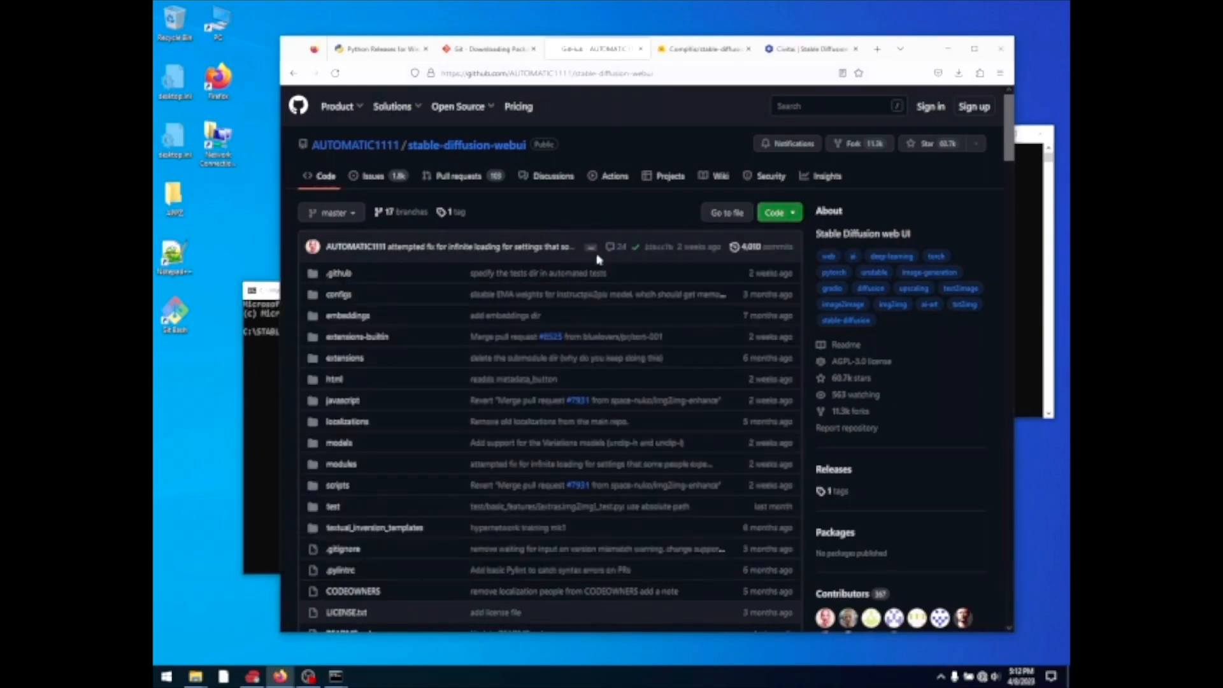
{"action": "scroll", "coordinate": [423, 170], "scroll_direction": "down", "scroll_amount": 3}
{"action": "scroll", "coordinate": [407, 255], "scroll_direction": "up", "scroll_amount": 2}
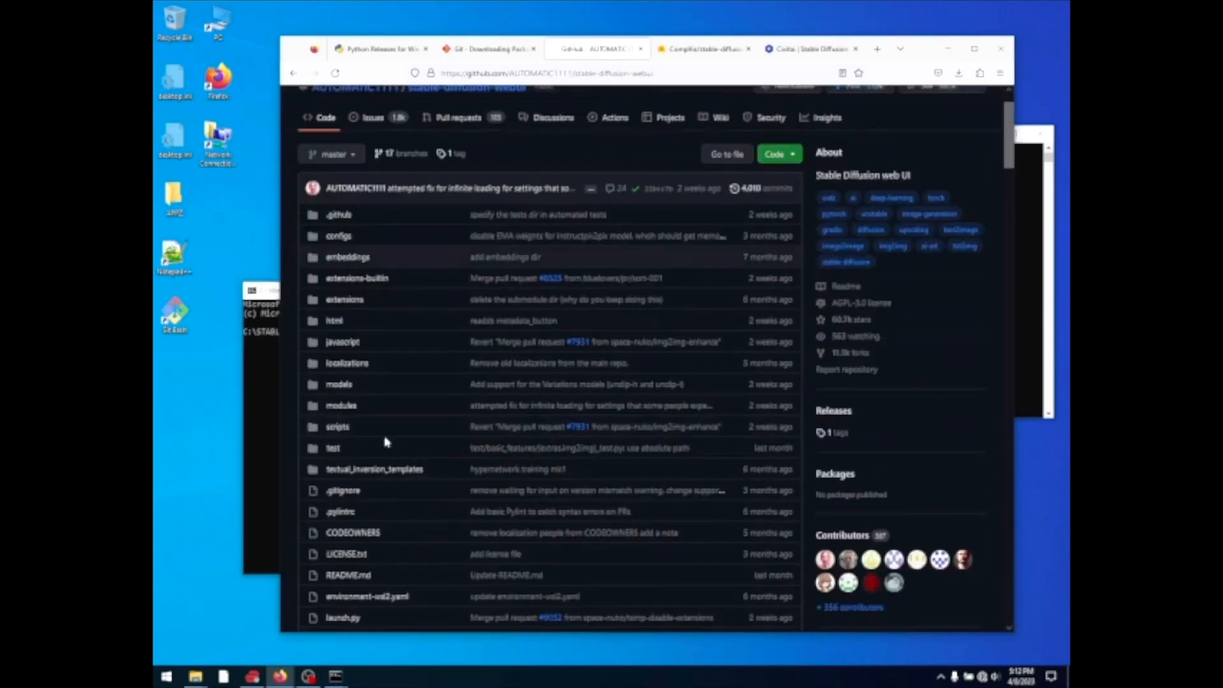
{"action": "scroll", "coordinate": [384, 455], "scroll_direction": "down", "scroll_amount": 3}
{"action": "scroll", "coordinate": [344, 411], "scroll_direction": "down", "scroll_amount": 3}
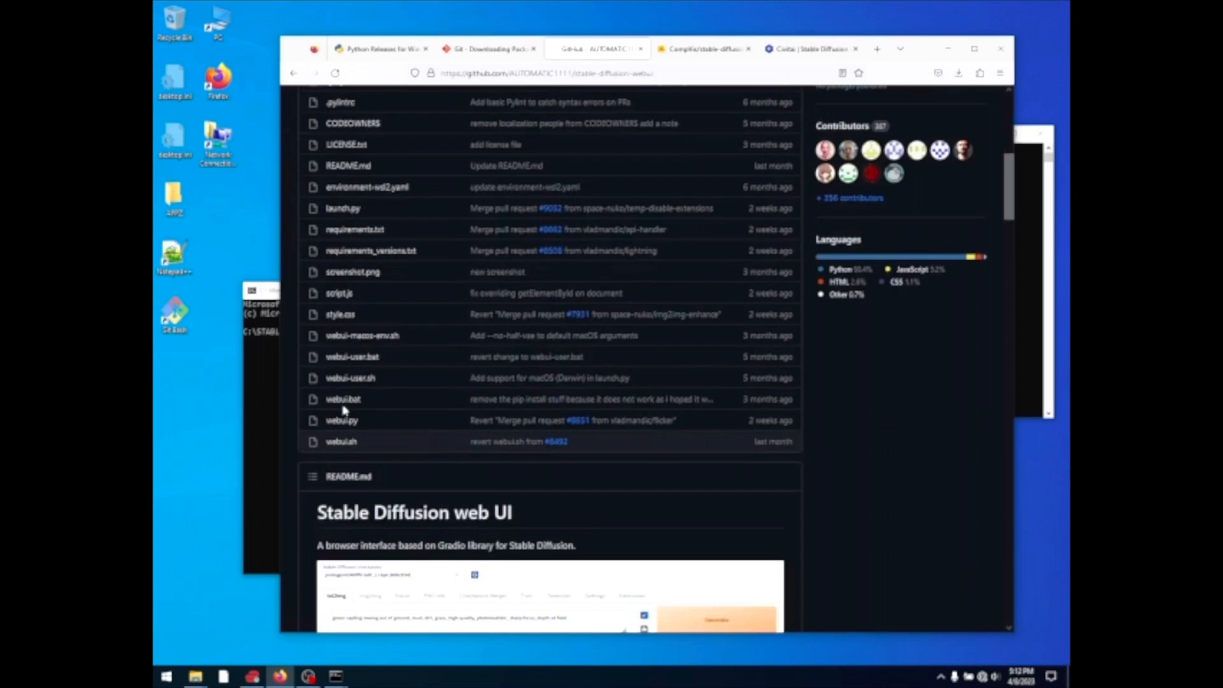
{"action": "left_click", "coordinate": [265, 426]}
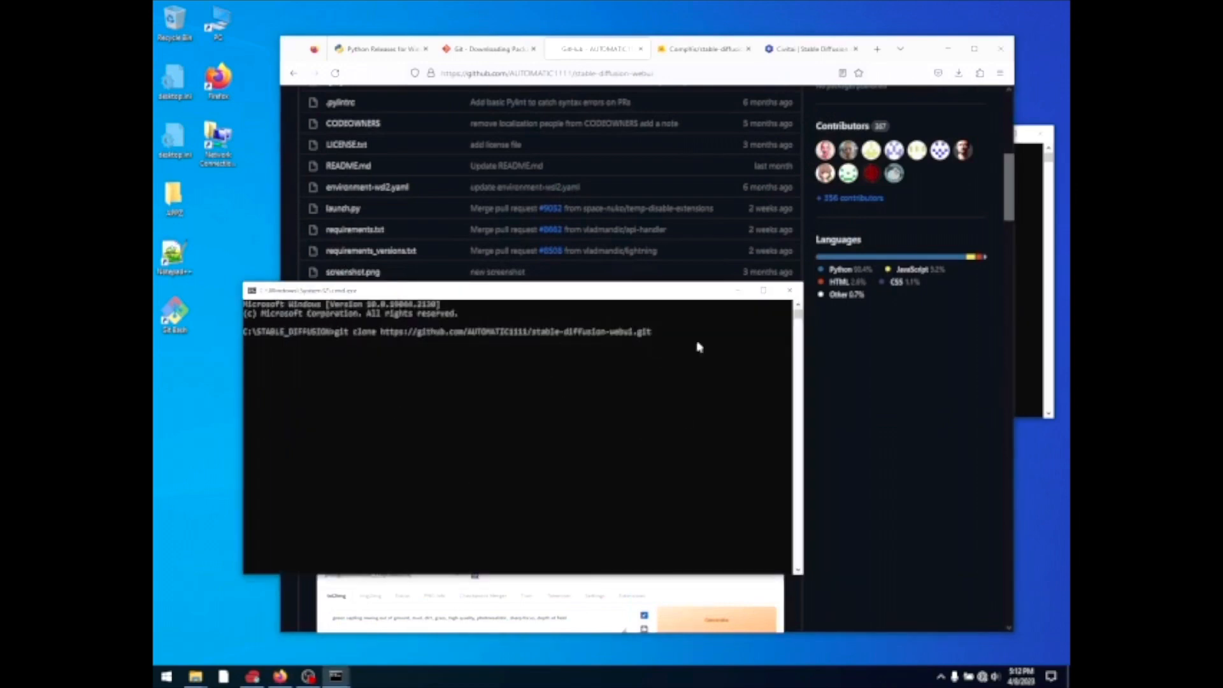
{"action": "key", "text": "Return"}
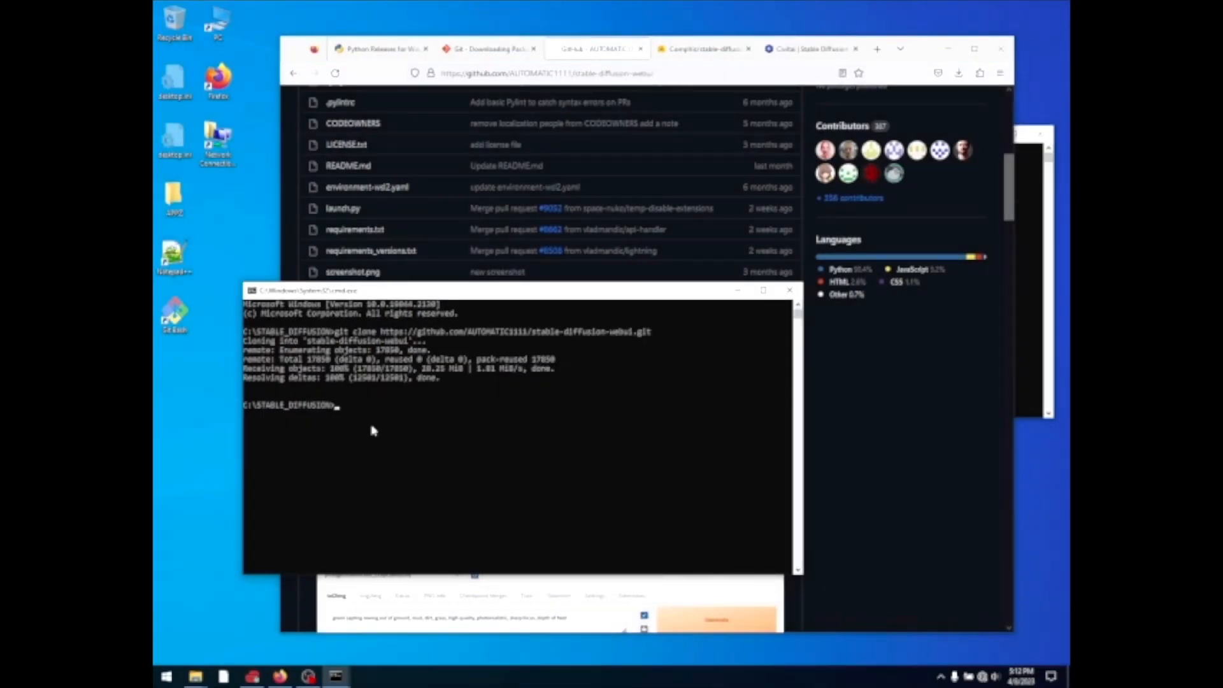
List the contents of the STABLE_DIFFUSION folder and of its stable-diffusion-webui subfolder with dir in the command prompt.
{"action": "type", "text": "dir"}
{"action": "key", "text": "Return"}
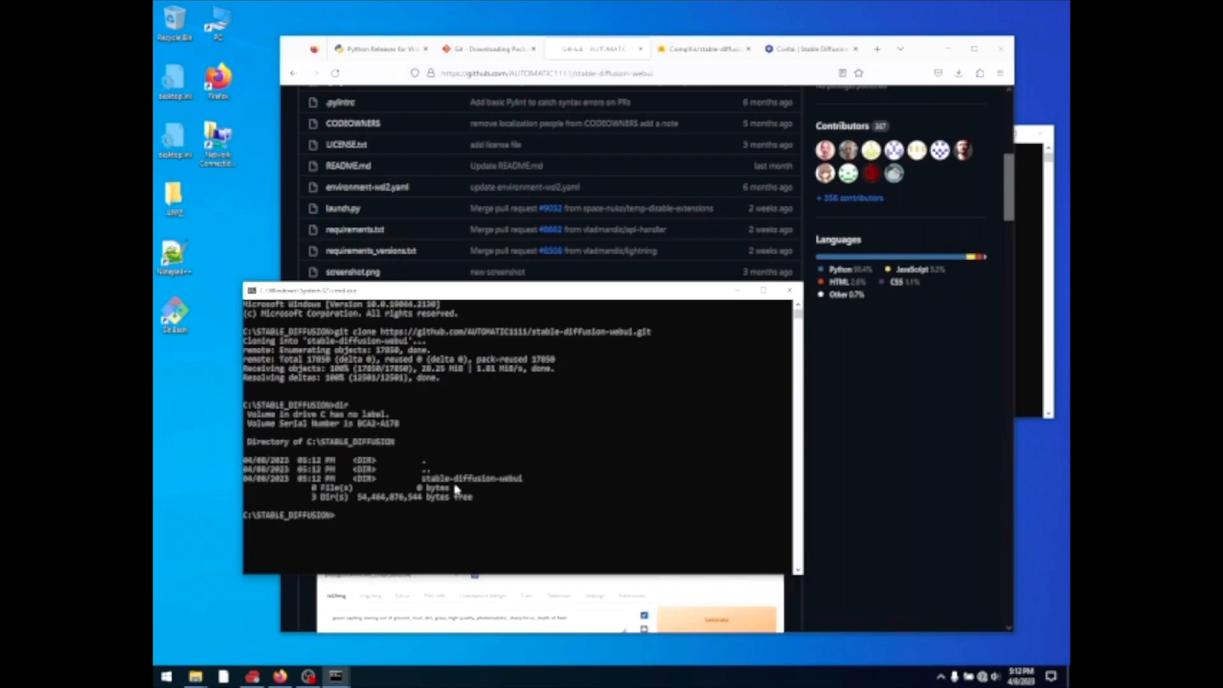
{"action": "type", "text": "cd st"}
{"action": "key", "text": "Tab"}
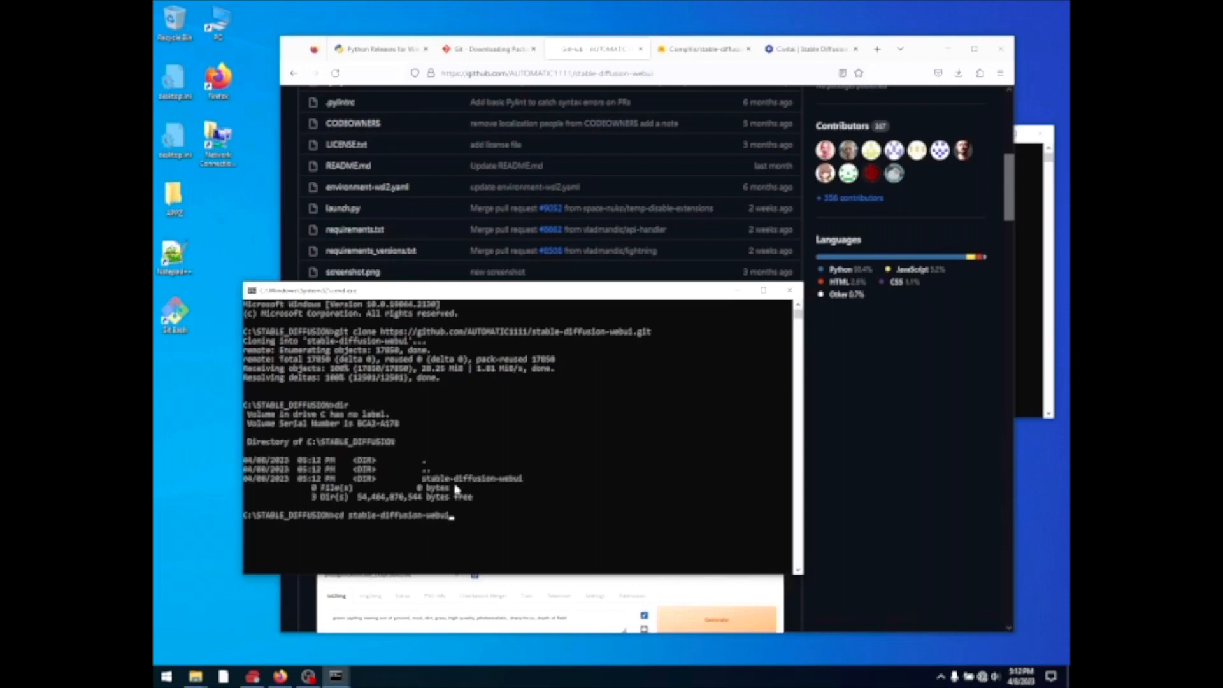
{"action": "key", "text": "Return"}
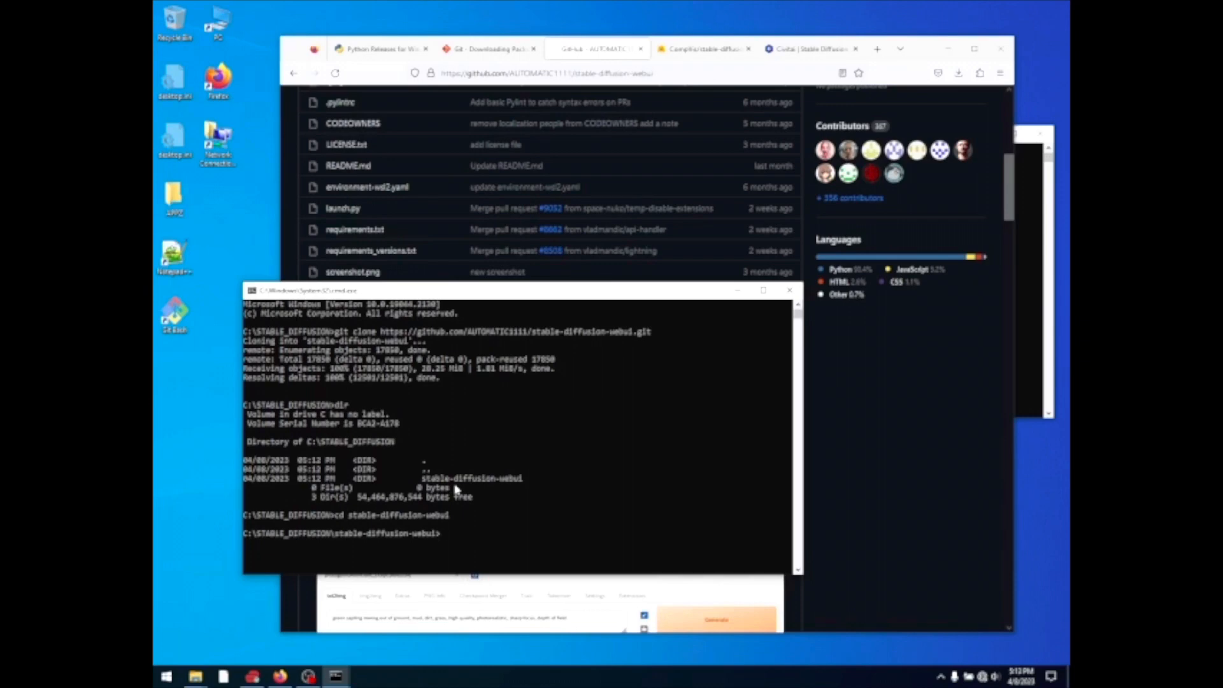
{"action": "type", "text": "dir"}
{"action": "key", "text": "Return"}
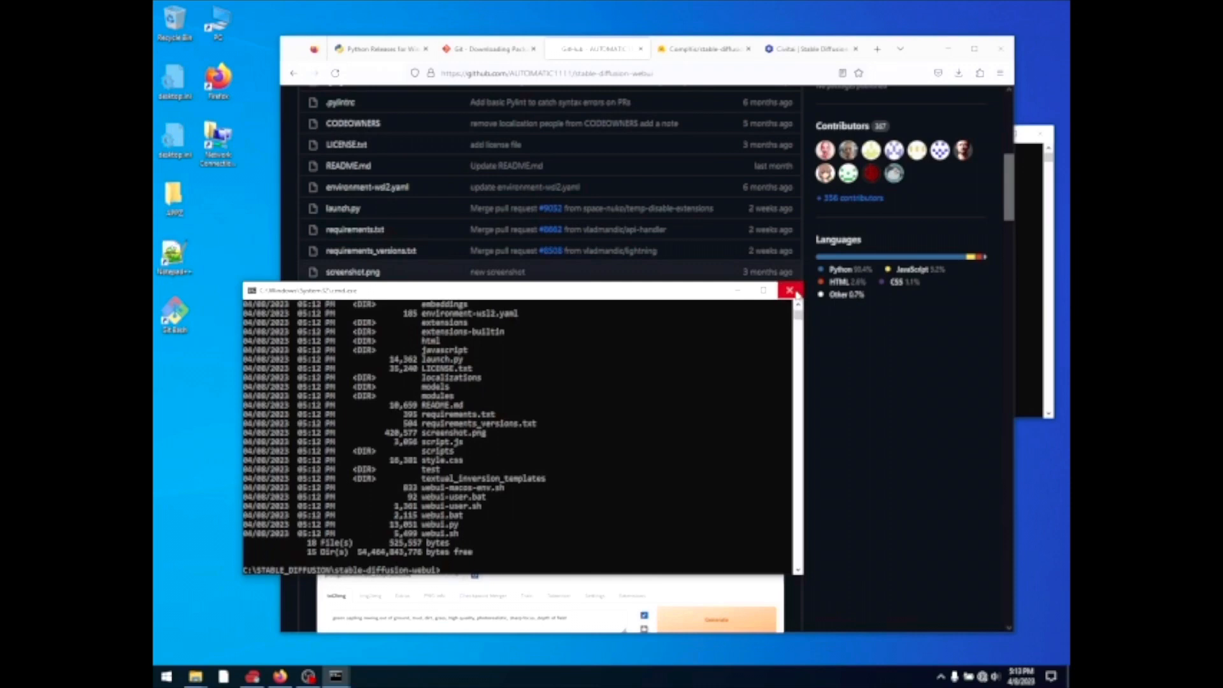
Close both command prompt windows.
{"action": "left_click", "coordinate": [790, 291]}
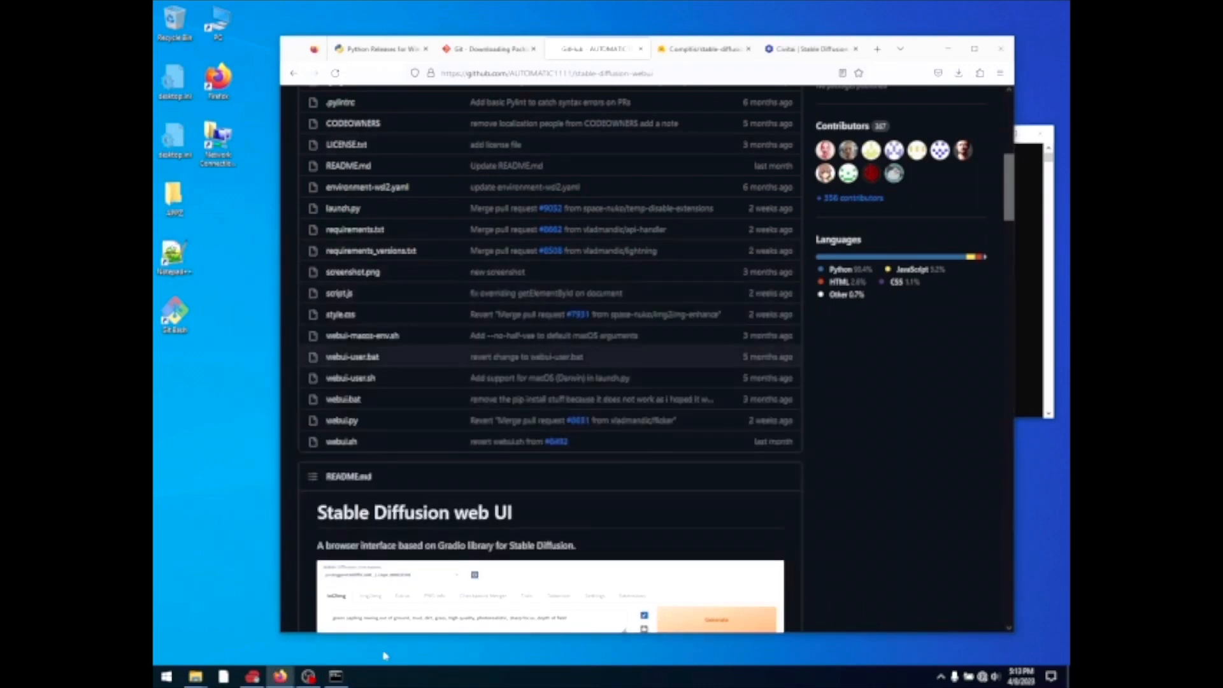
{"action": "left_click", "coordinate": [341, 683]}
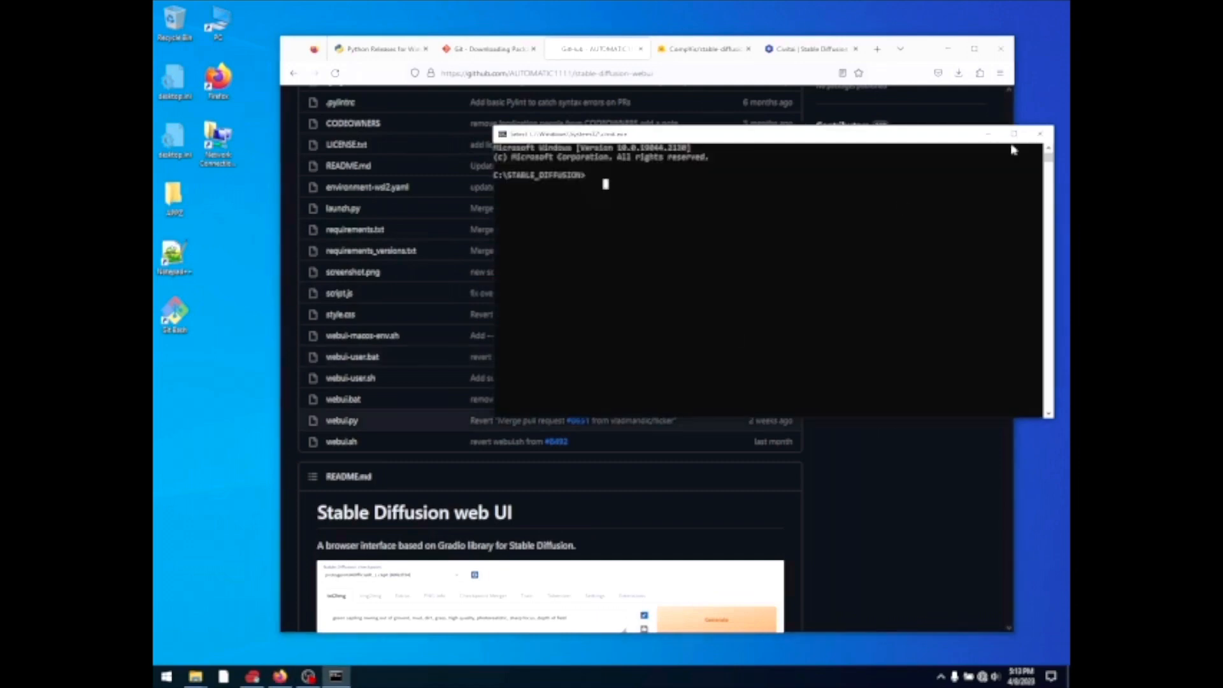
{"action": "left_click", "coordinate": [1039, 135]}
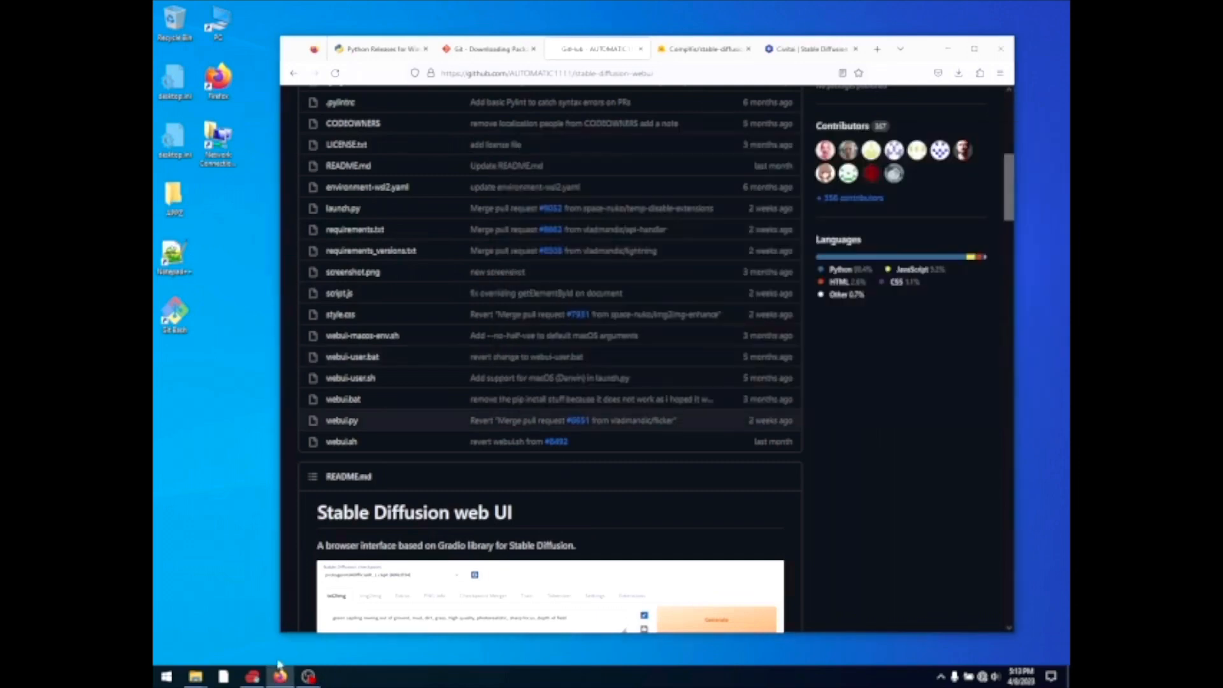
Open the cloned stable-diffusion-webui folder inside C:\STABLE_DIFFUSION and open webui-user.bat for editing in Notepad.
{"action": "mouse_move", "coordinate": [198, 679]}
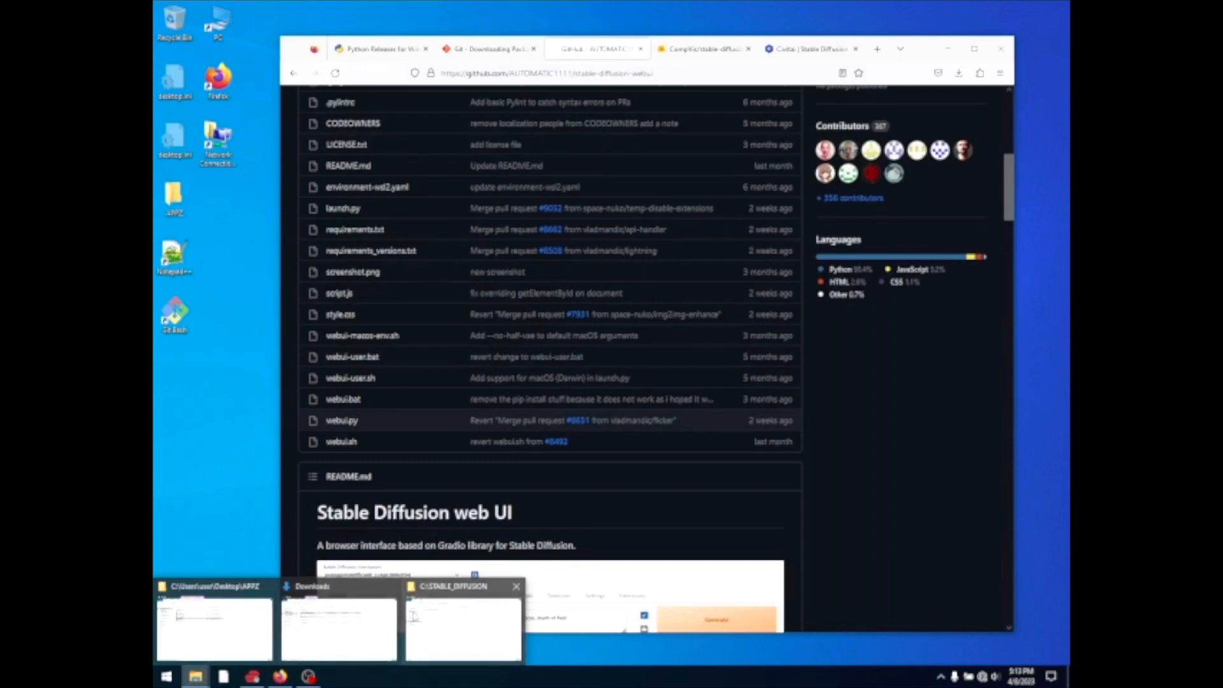
{"action": "left_click", "coordinate": [448, 612]}
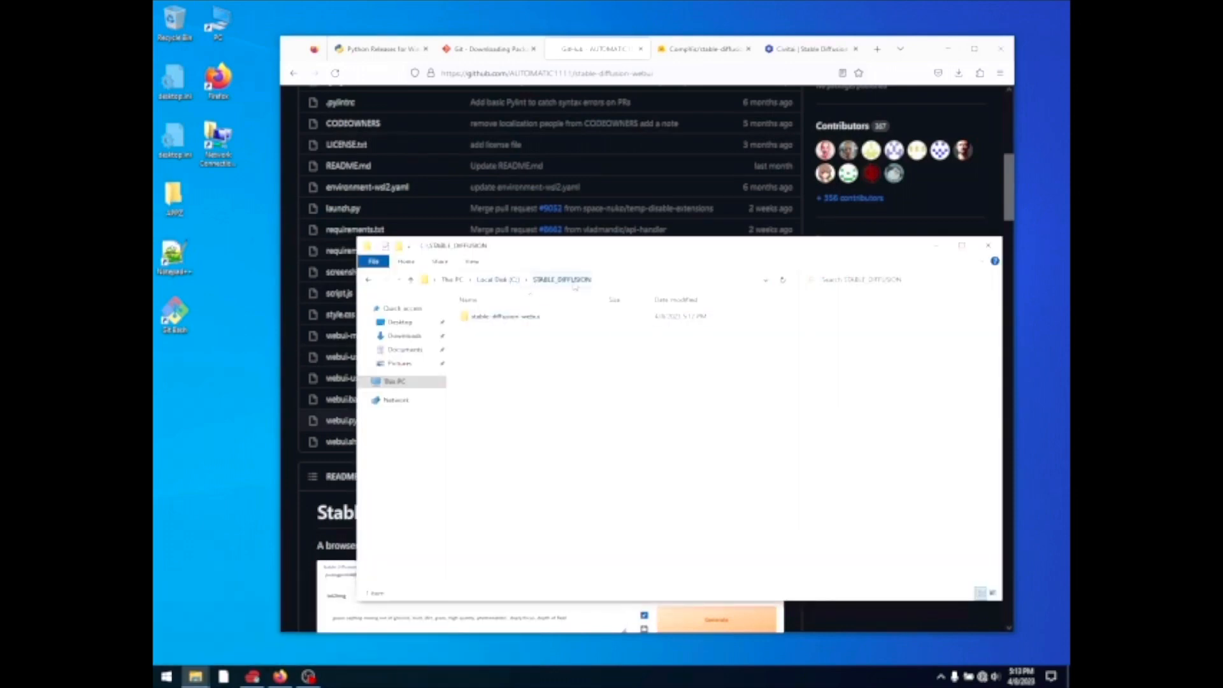
{"action": "double_click", "coordinate": [507, 317]}
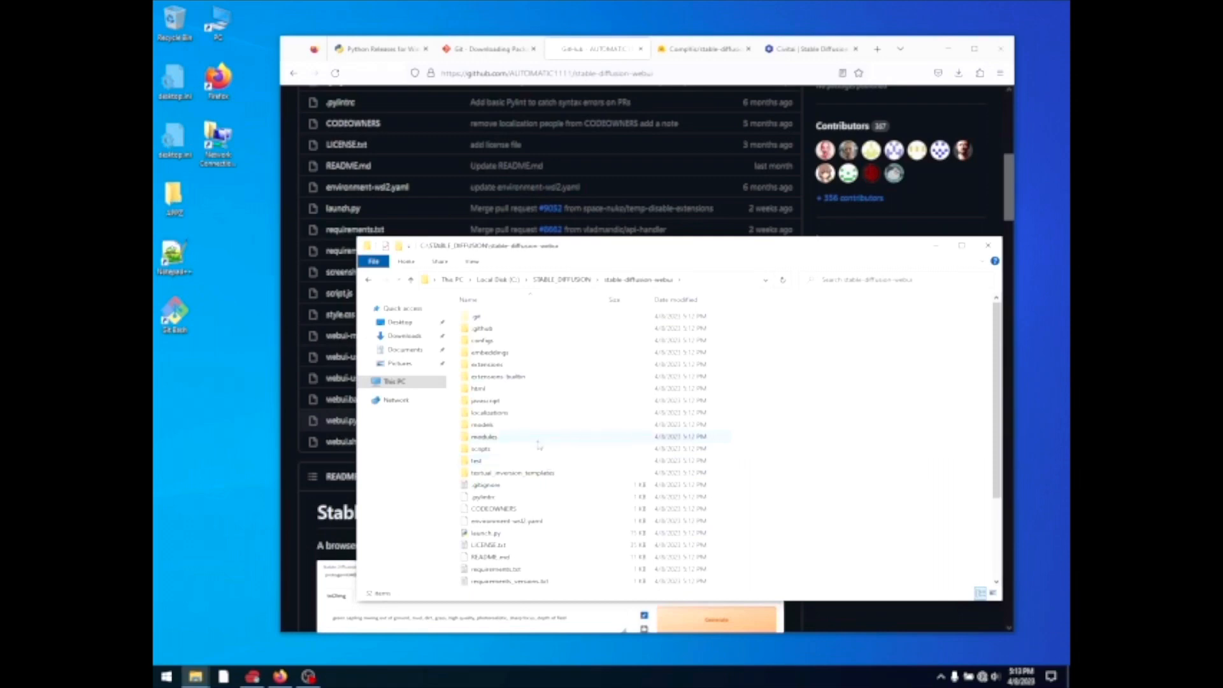
{"action": "scroll", "coordinate": [540, 447], "scroll_direction": "down", "scroll_amount": 3}
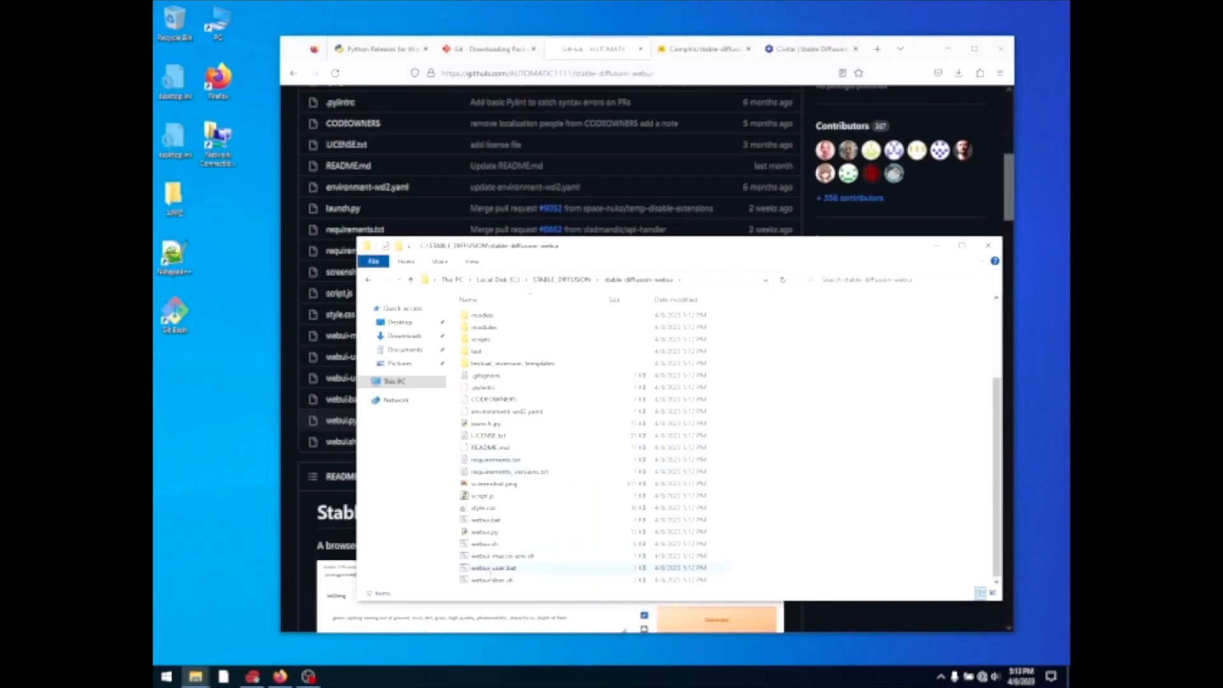
{"action": "left_click", "coordinate": [473, 570]}
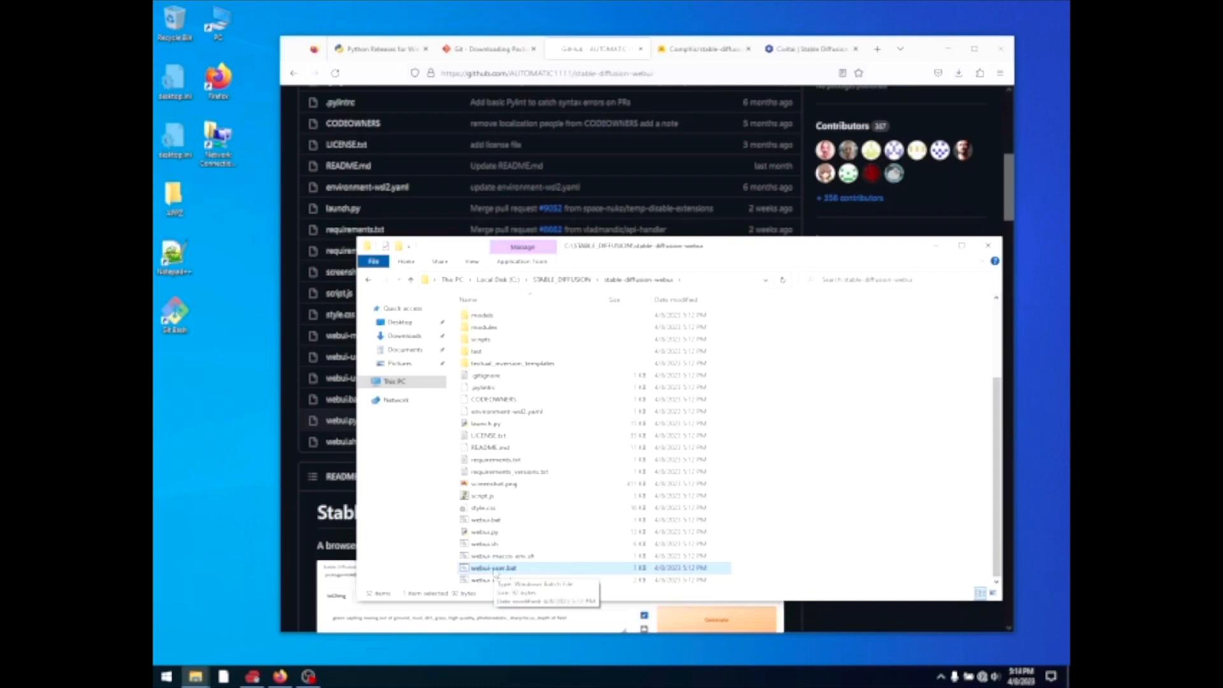
{"action": "right_click", "coordinate": [495, 571]}
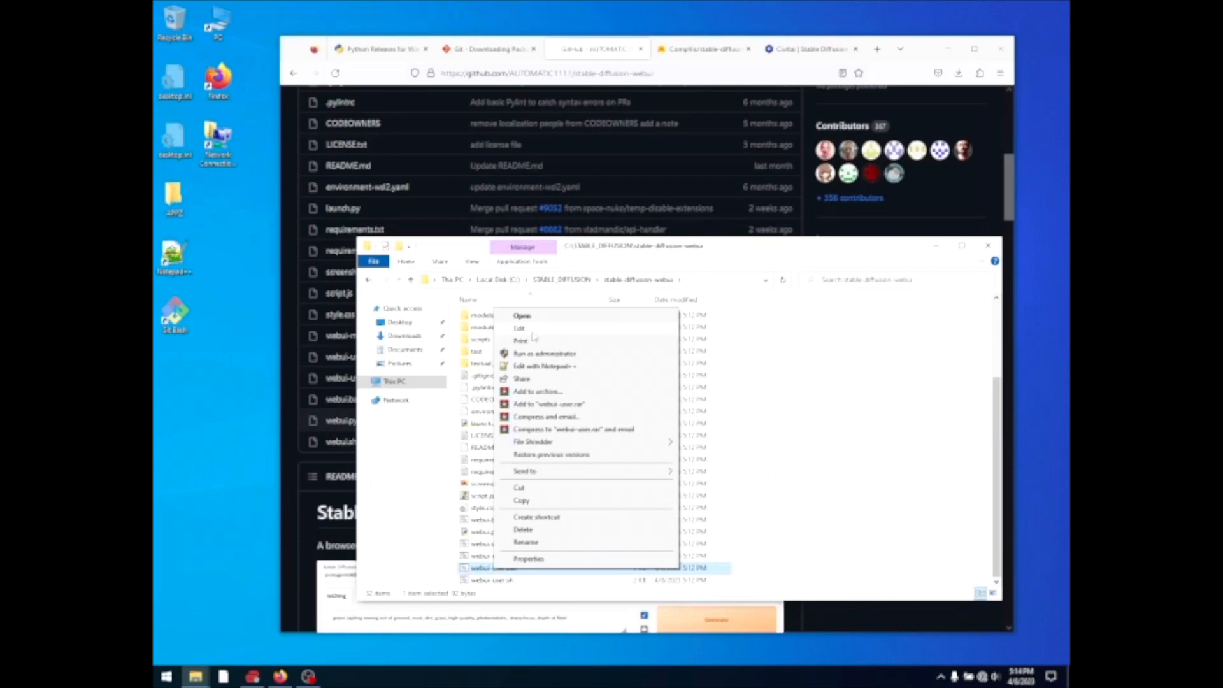
{"action": "left_click", "coordinate": [534, 336]}
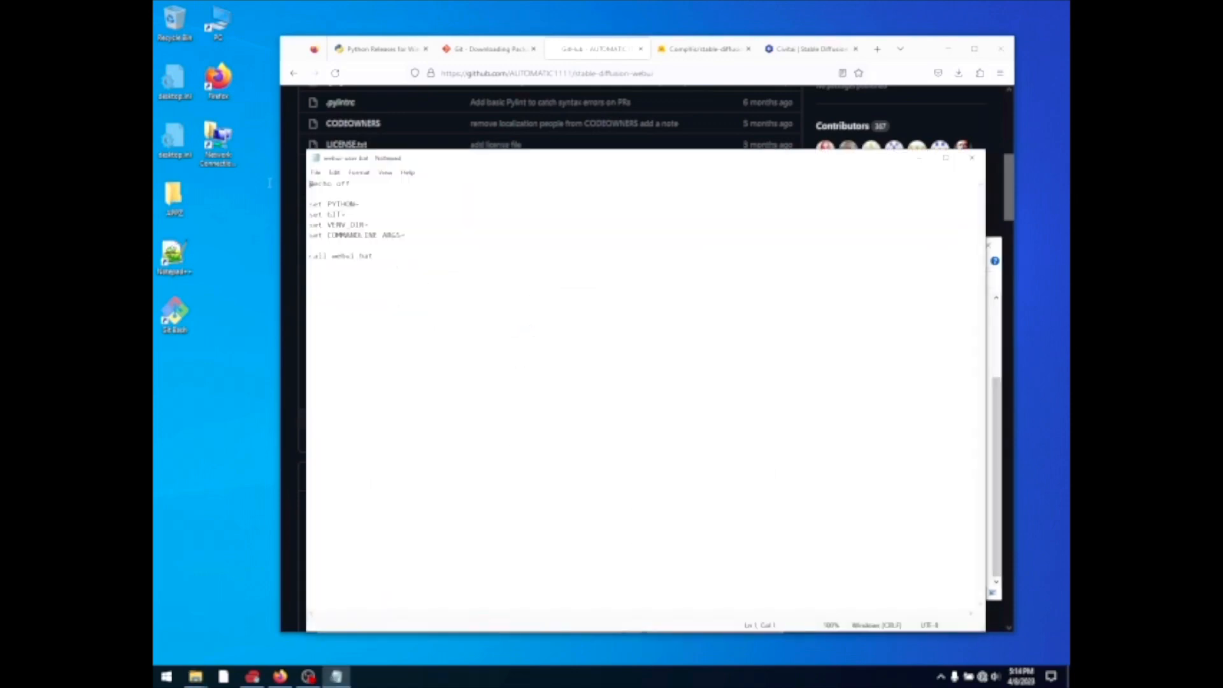
Highlight and examine the set COMMANDLINE_ARGS= line in webui-user.bat.
{"action": "key", "text": "ctrl+a"}
{"action": "left_click", "coordinate": [520, 303]}
{"action": "left_click", "coordinate": [310, 235], "text": "shift"}
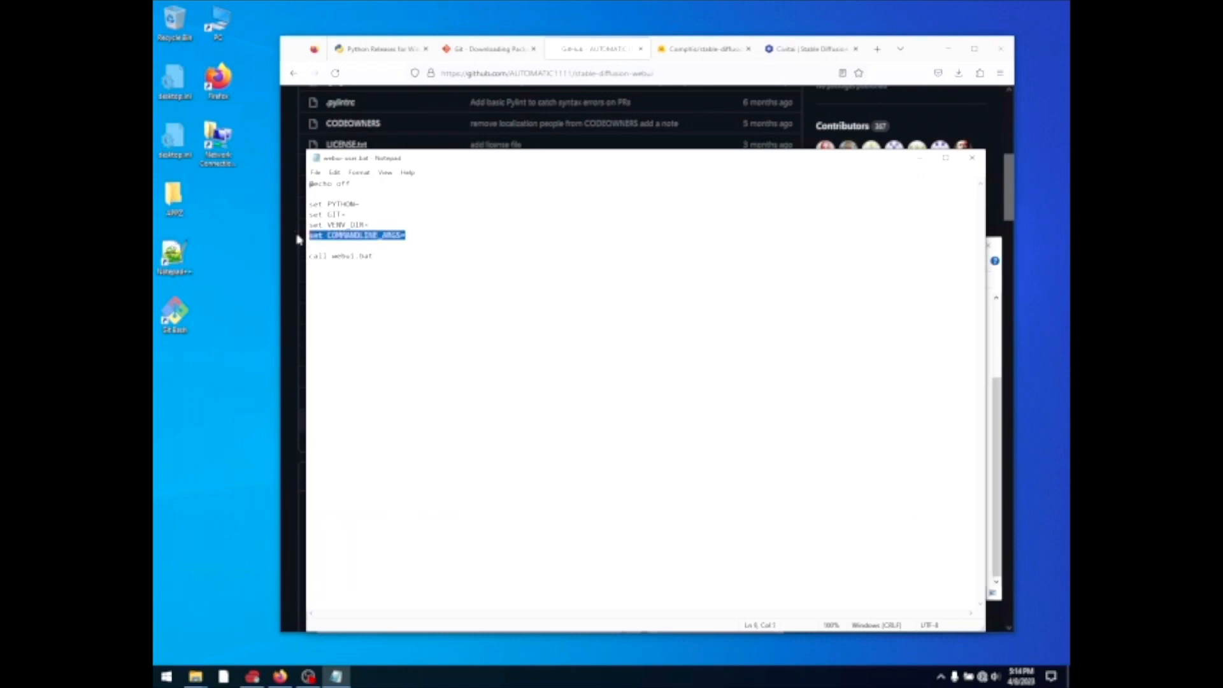
{"action": "left_click", "coordinate": [348, 250]}
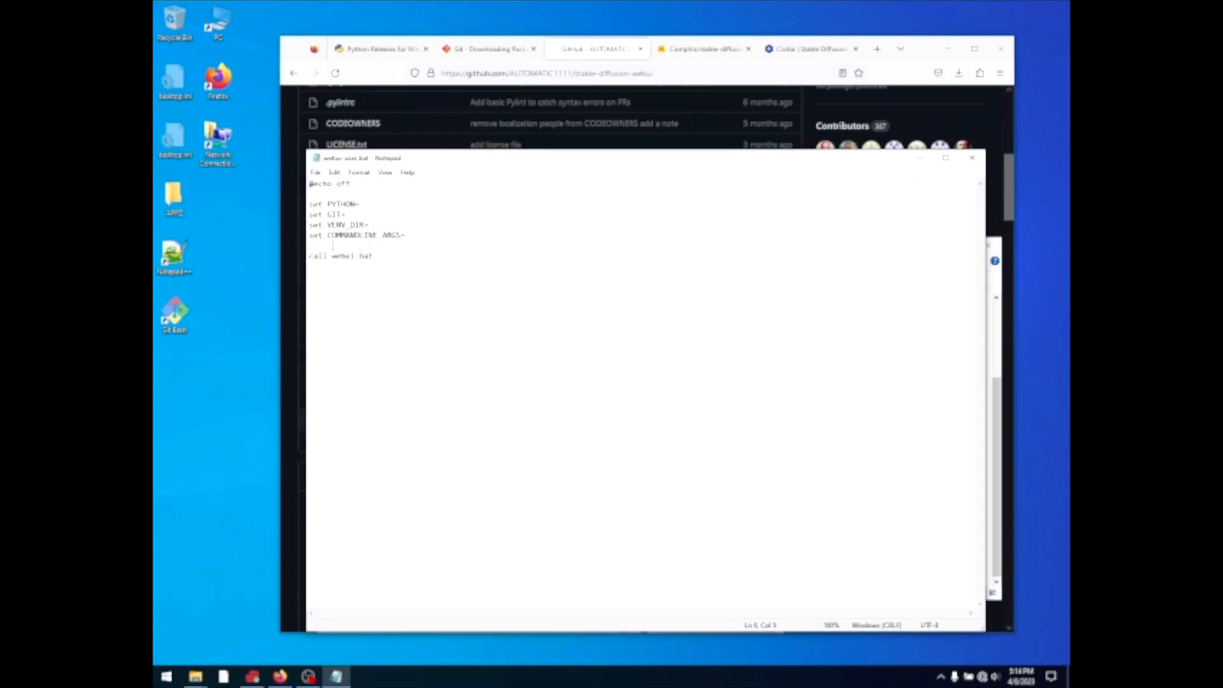
Set COMMANDLINE_ARGS to --medvram --xformers and add a git pull line before call webui.bat in webui-user.bat.
{"action": "left_click", "coordinate": [416, 238]}
{"action": "type", "text": "--"}
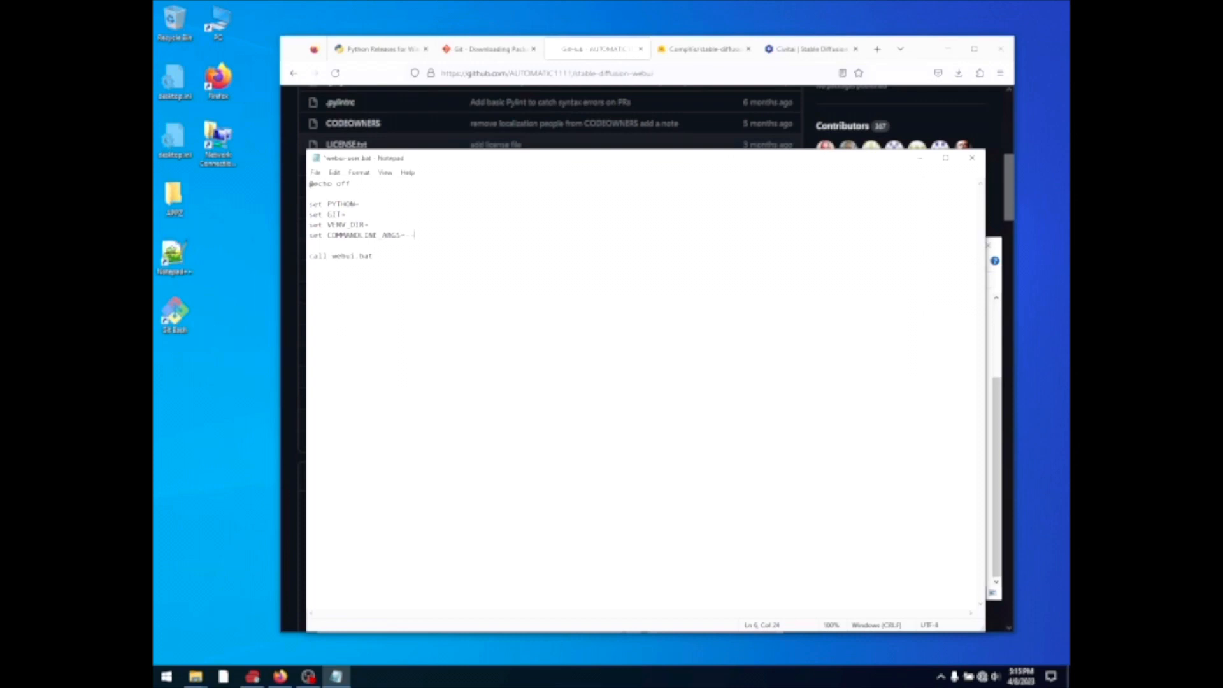
{"action": "type", "text": "me"}
{"action": "type", "text": "dvram"}
{"action": "type", "text": "formers"}
{"action": "type", "text": "ull"}
Look over the file list and address of the AUTOMATIC1111 stable-diffusion-webui repository page in Firefox.
{"action": "left_click", "coordinate": [682, 73]}
{"action": "scroll", "coordinate": [599, 193], "scroll_direction": "up", "scroll_amount": 5}
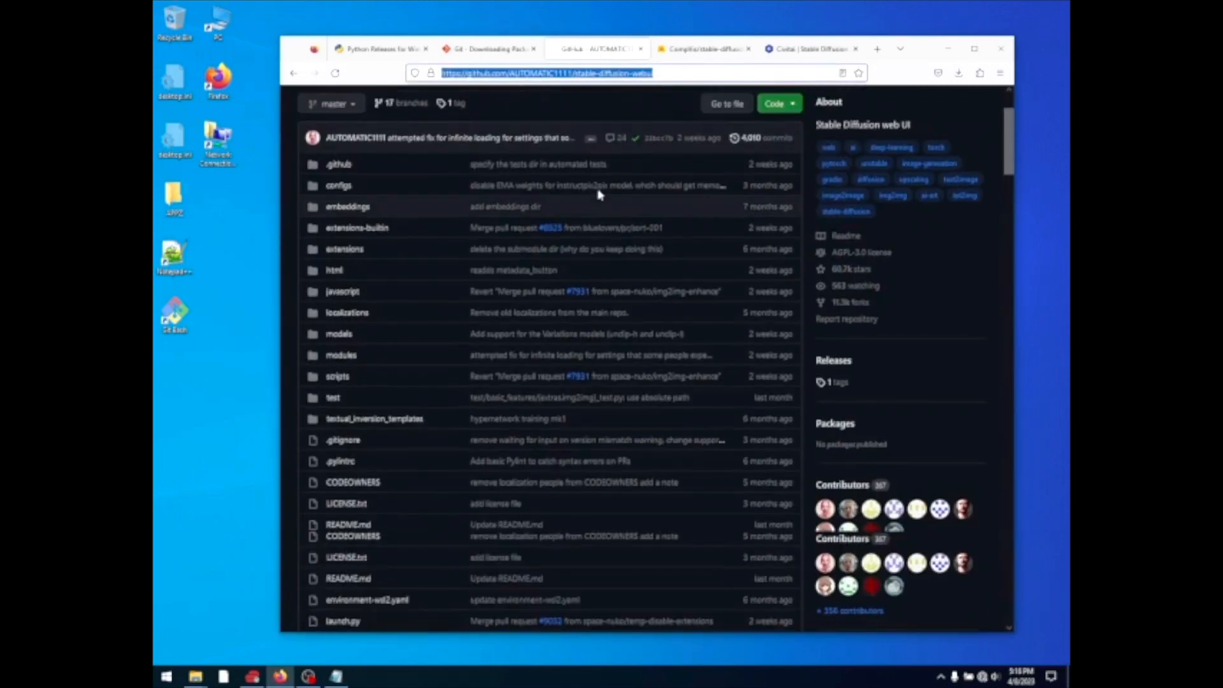
{"action": "scroll", "coordinate": [599, 194], "scroll_direction": "up", "scroll_amount": 3}
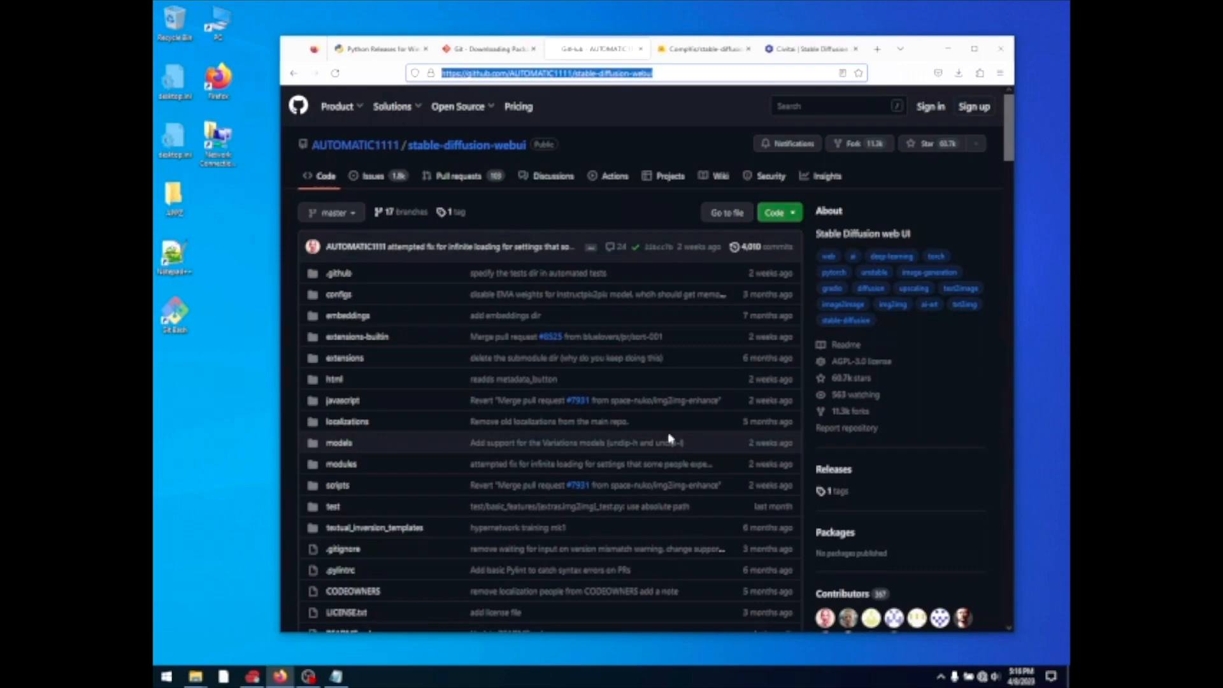
Return to Notepad, review the --medvram and --xformers arguments and the git pull line, and save webui-user.bat.
{"action": "left_click", "coordinate": [336, 680]}
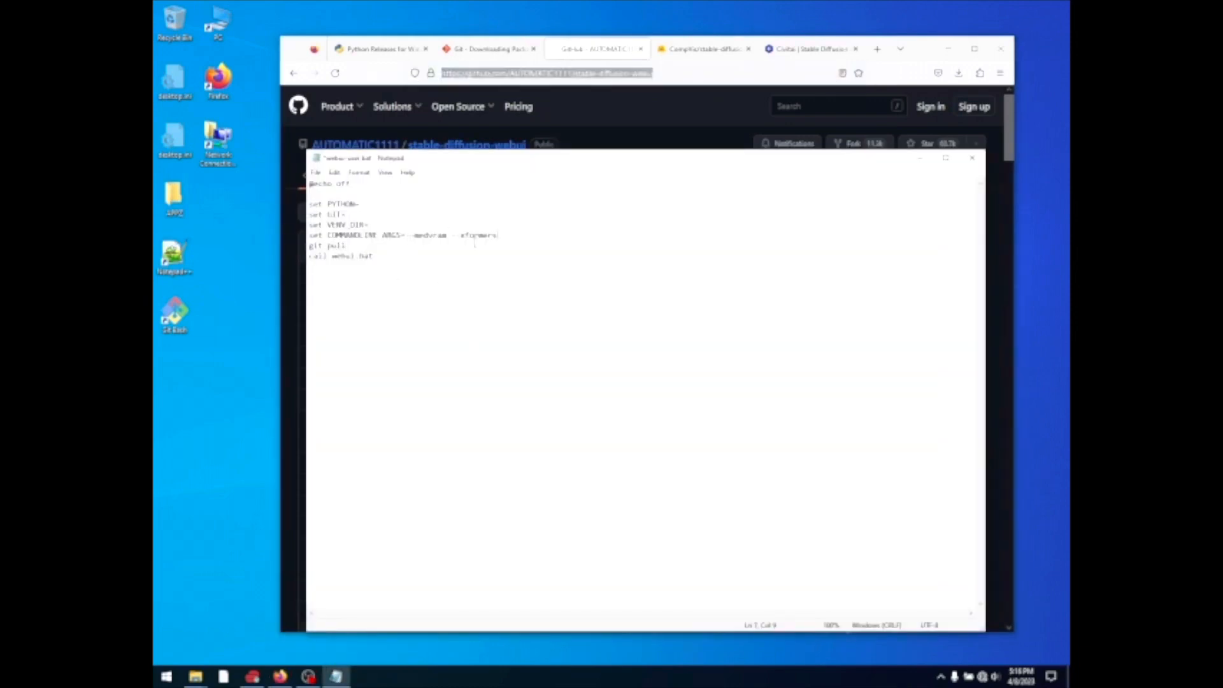
{"action": "left_click_drag", "start_coordinate": [497, 235], "coordinate": [406, 235]}
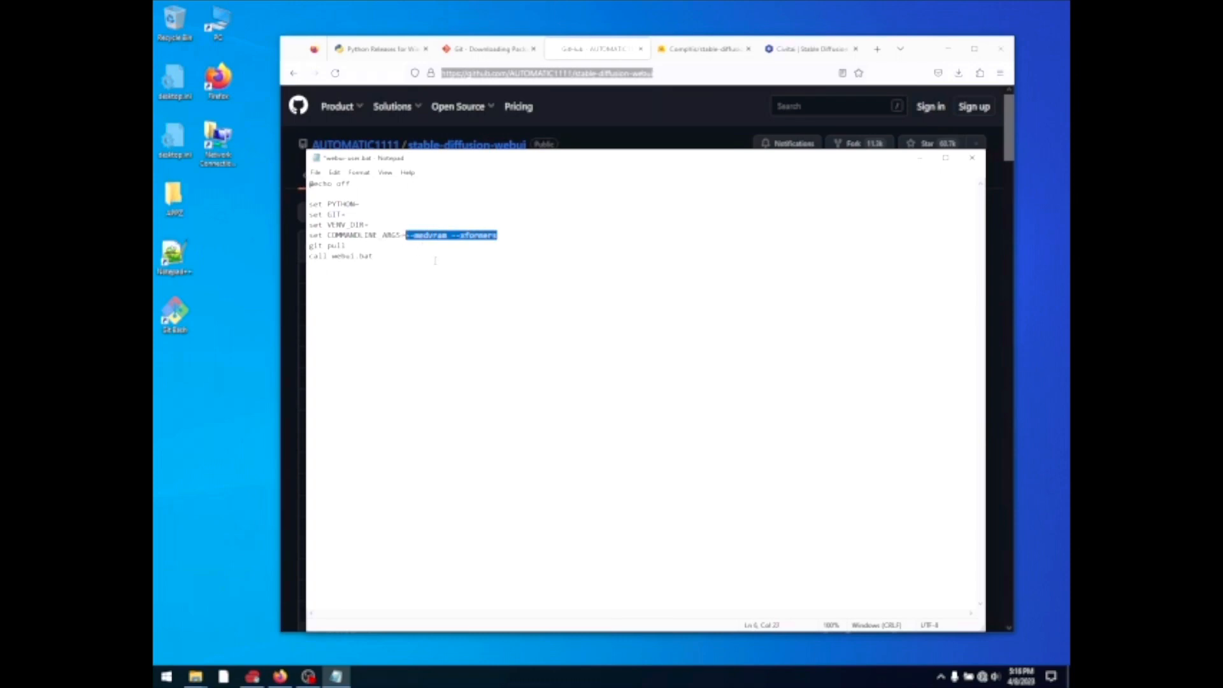
{"action": "left_click", "coordinate": [434, 261]}
{"action": "left_click_drag", "start_coordinate": [453, 235], "coordinate": [406, 236]}
{"action": "left_click_drag", "start_coordinate": [501, 235], "coordinate": [455, 236]}
{"action": "left_click", "coordinate": [441, 247]}
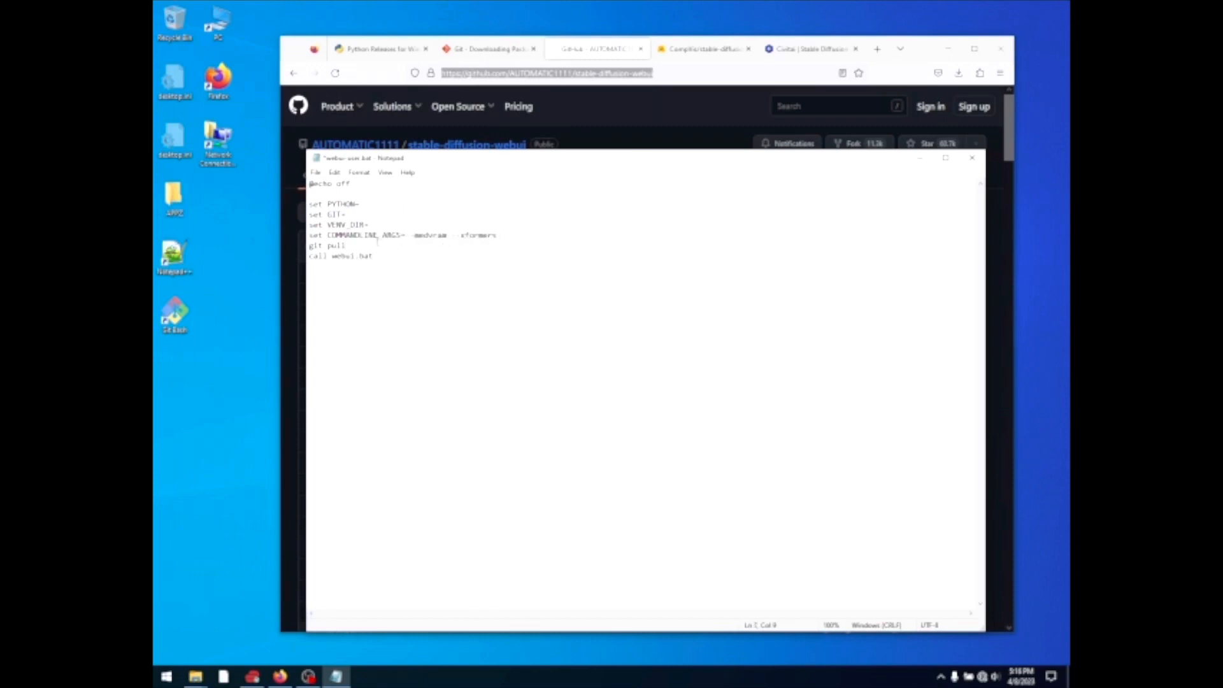
{"action": "left_click_drag", "start_coordinate": [355, 246], "coordinate": [308, 246]}
{"action": "left_click", "coordinate": [437, 339]}
{"action": "left_click", "coordinate": [315, 173]}
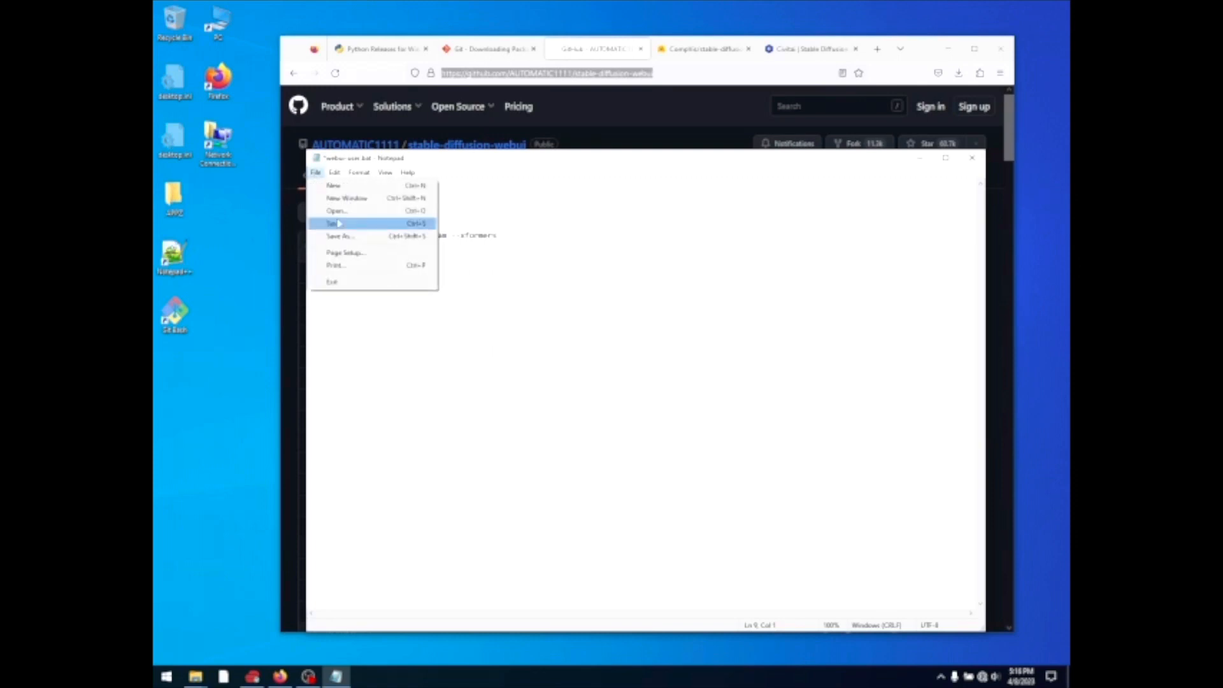
{"action": "left_click", "coordinate": [338, 223]}
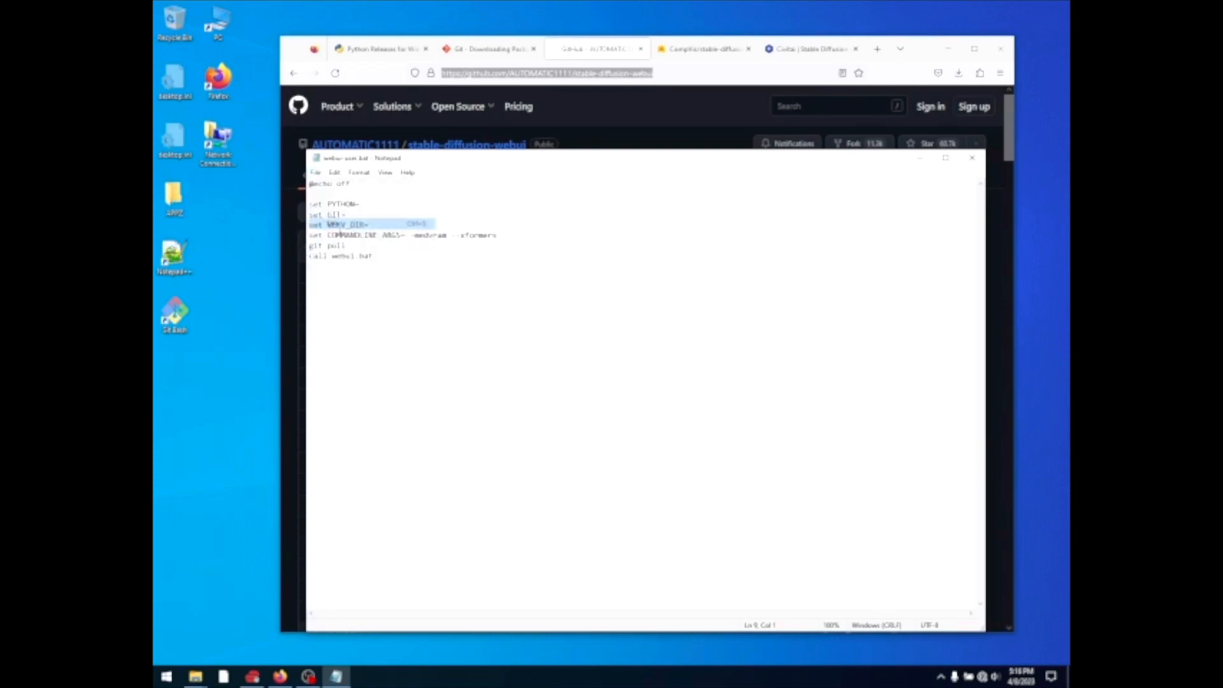
Recheck the COMMANDLINE_ARGS and git pull lines, save webui-user.bat again and close Notepad.
{"action": "triple_click", "coordinate": [505, 245]}
{"action": "left_click", "coordinate": [507, 235]}
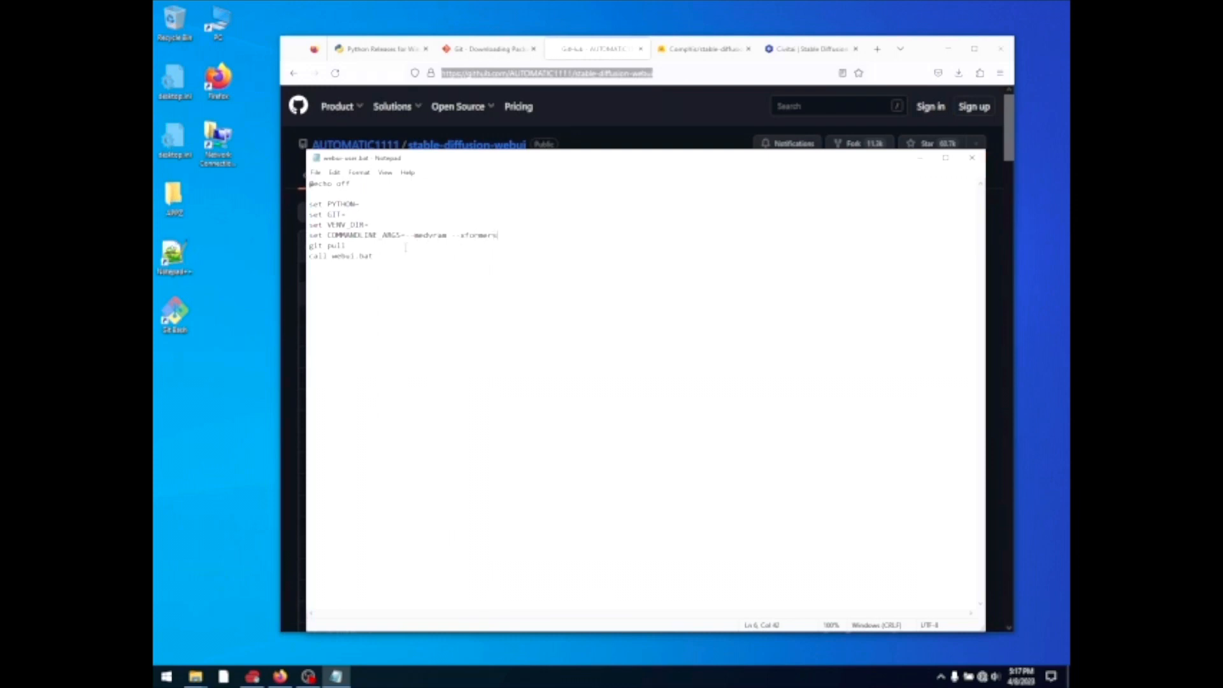
{"action": "left_click_drag", "start_coordinate": [242, 244], "coordinate": [238, 248]}
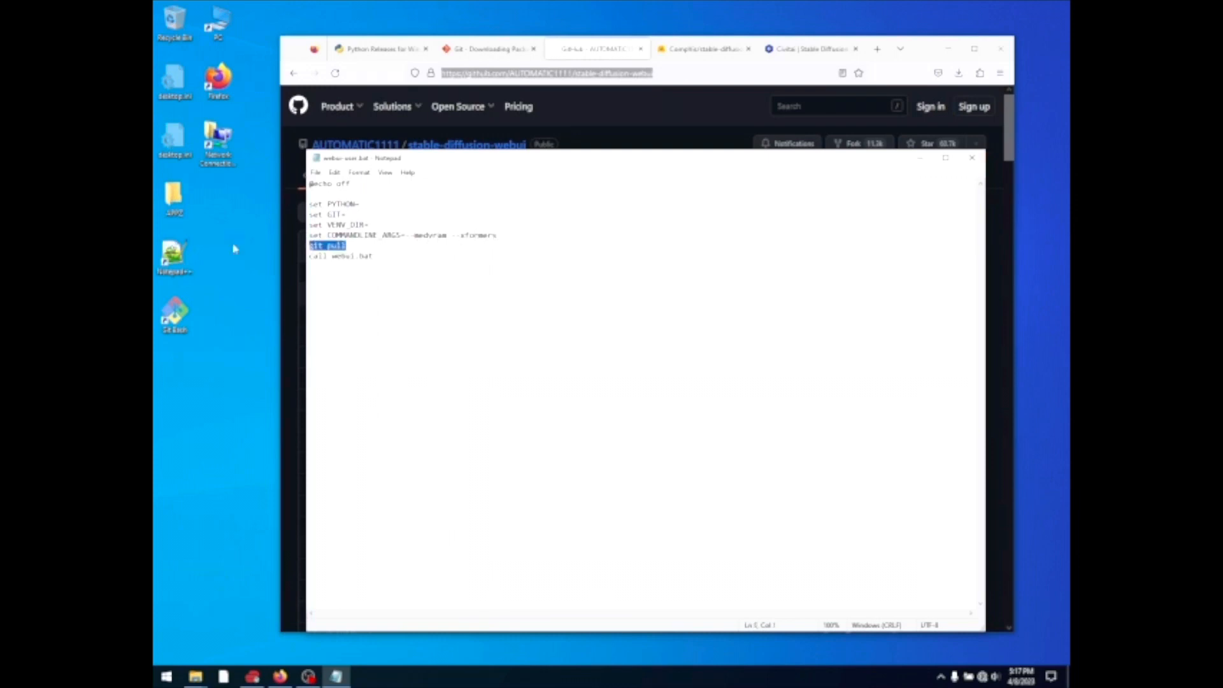
{"action": "left_click", "coordinate": [331, 193]}
{"action": "left_click_drag", "start_coordinate": [356, 245], "coordinate": [266, 240]}
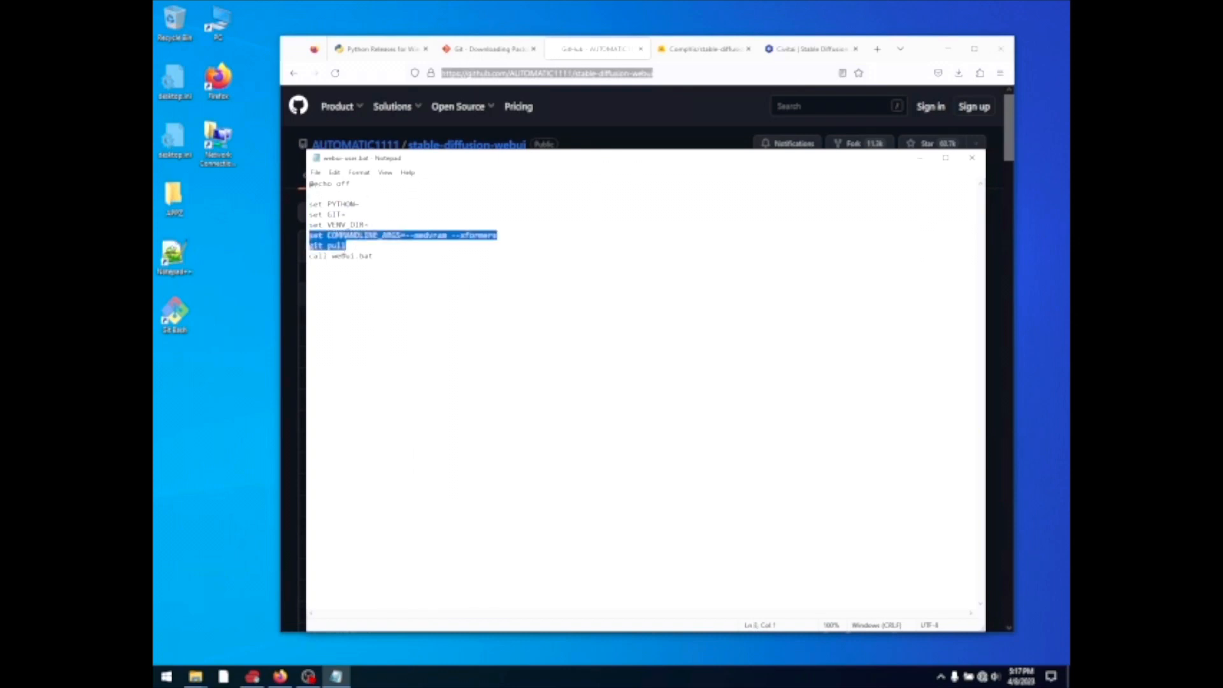
{"action": "left_click", "coordinate": [350, 246]}
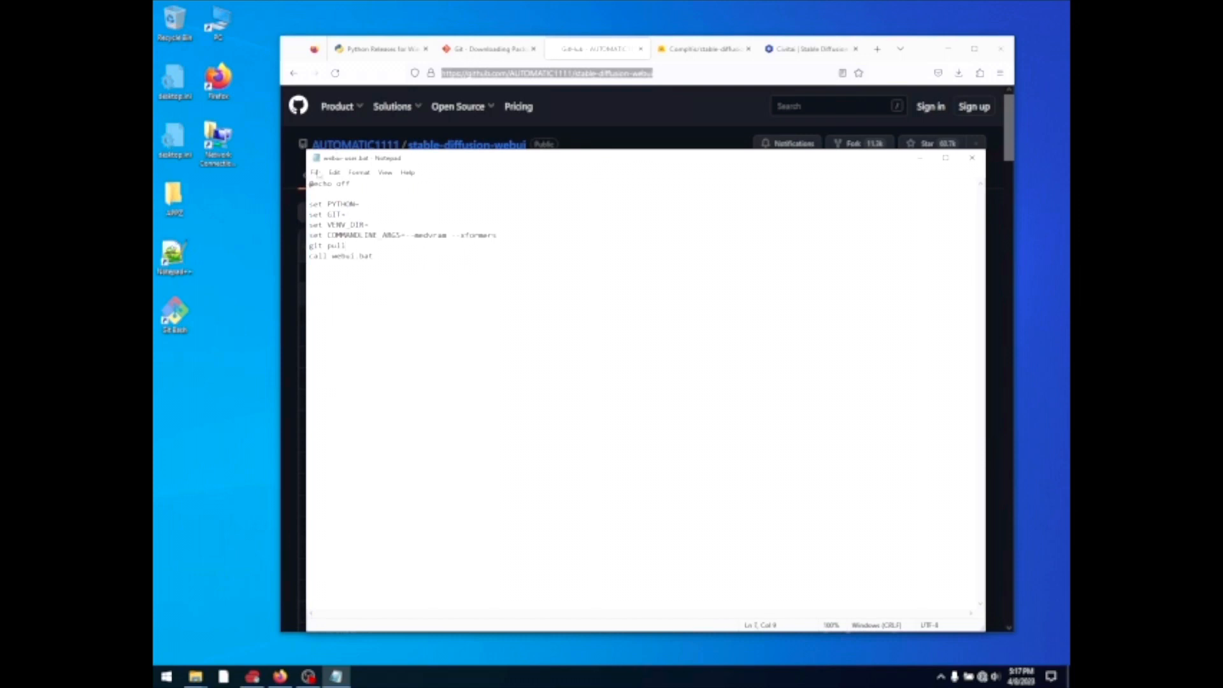
{"action": "left_click", "coordinate": [315, 172]}
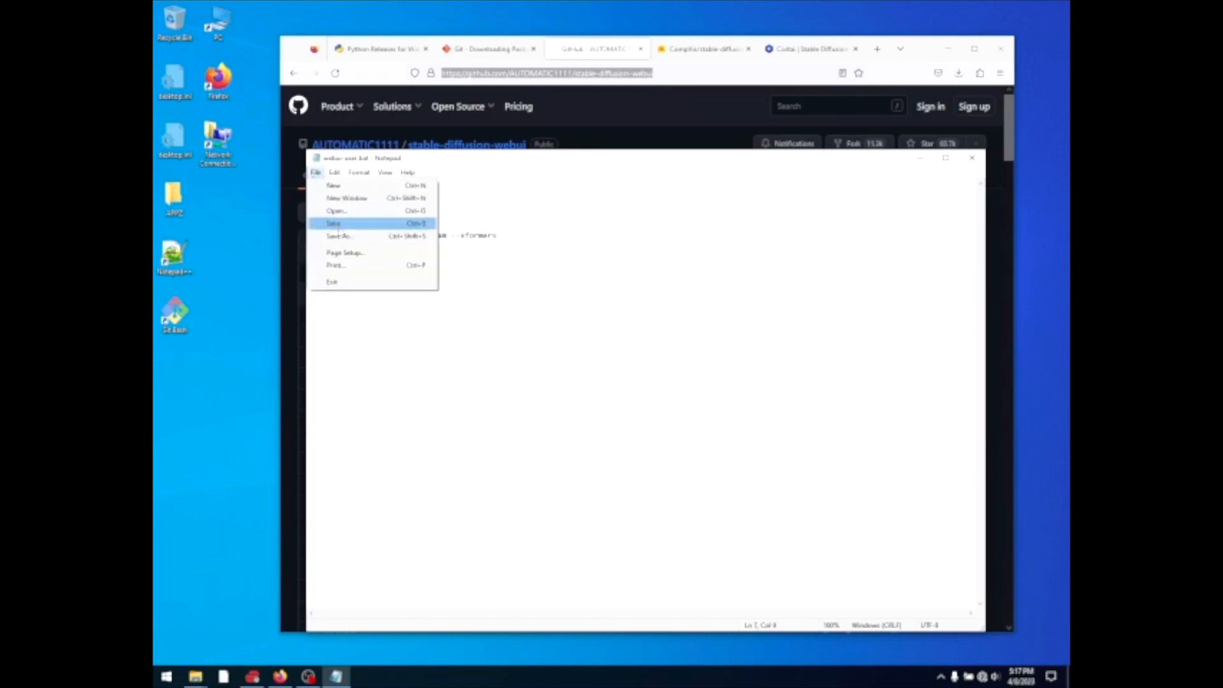
{"action": "left_click", "coordinate": [334, 223]}
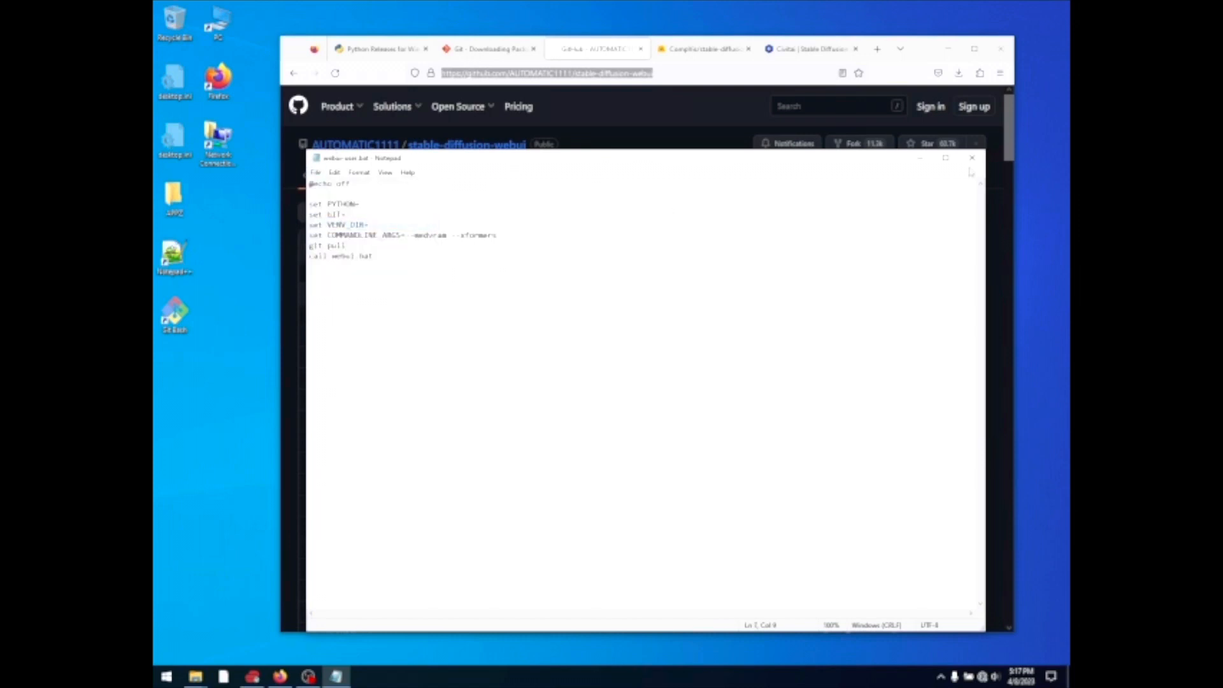
{"action": "key", "text": "alt+F4"}
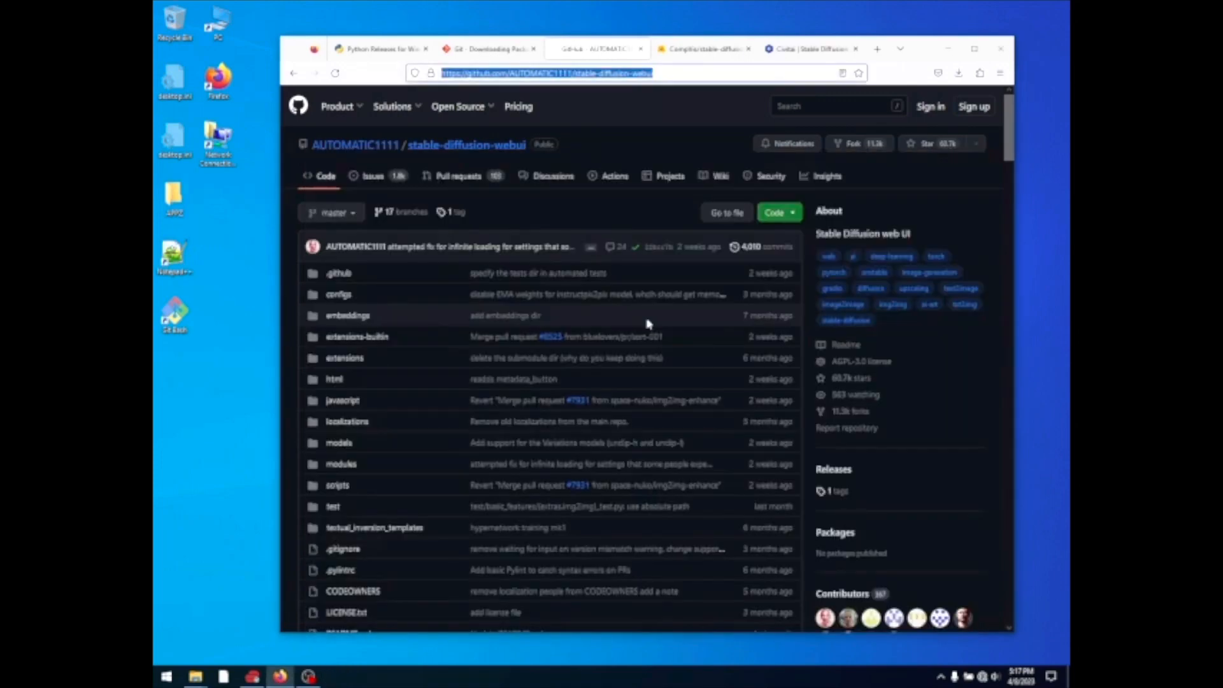
Create a desktop shortcut to webui-user.bat from the C:\STABLE_DIFFUSION\stable-diffusion-webui folder.
{"action": "mouse_move", "coordinate": [195, 675]}
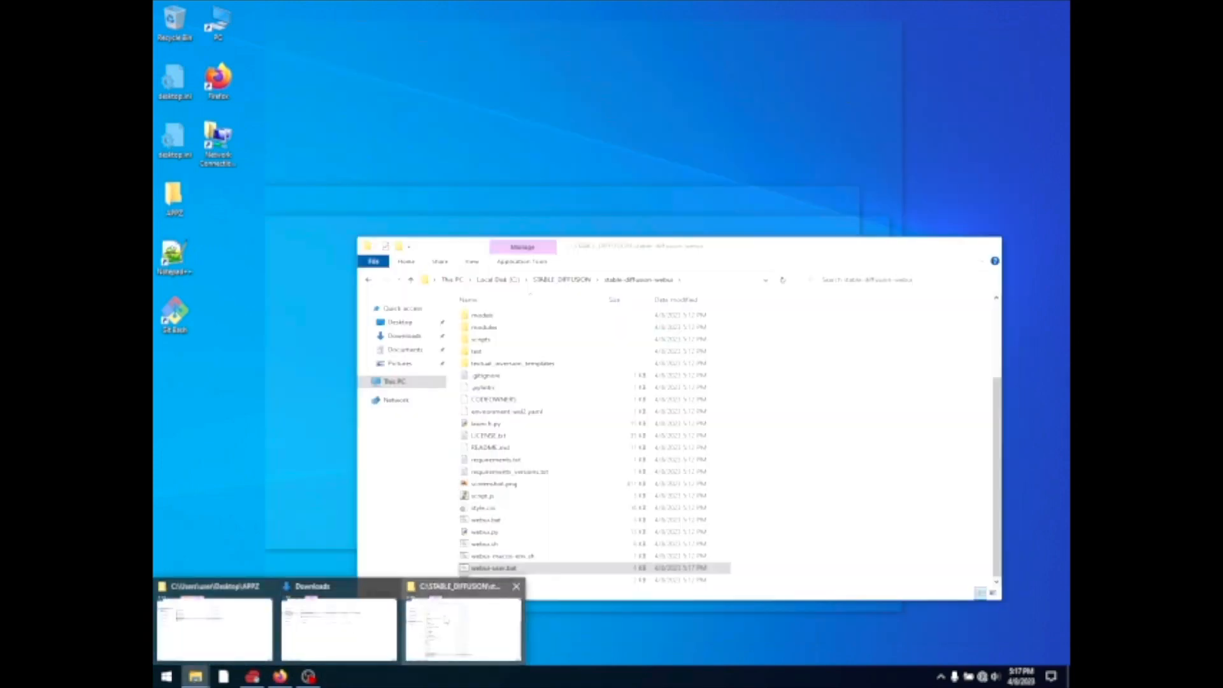
{"action": "left_click", "coordinate": [464, 621]}
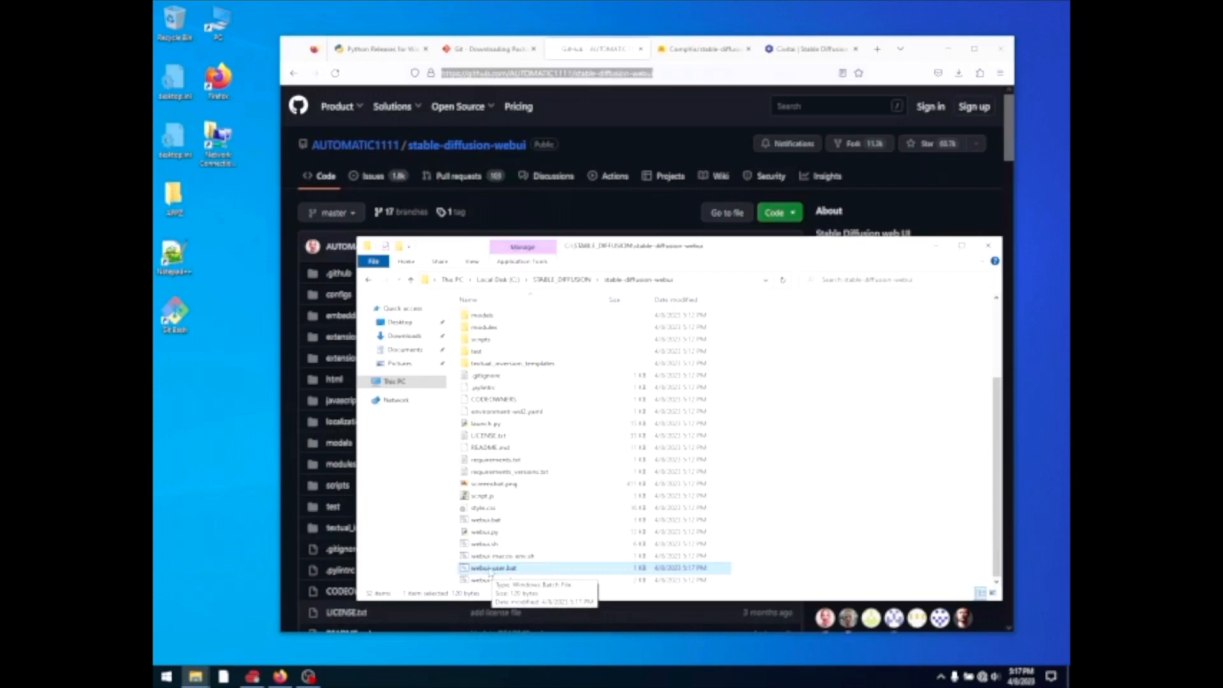
{"action": "left_click_drag", "start_coordinate": [490, 570], "coordinate": [202, 459]}
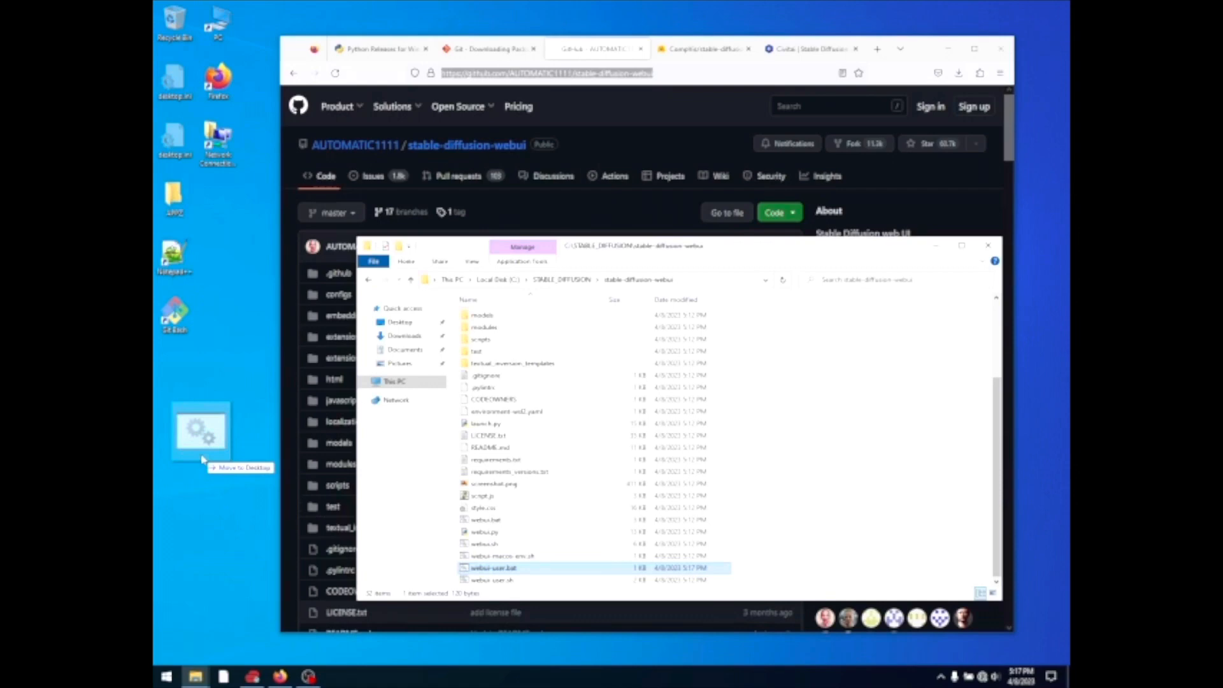
{"action": "left_click_drag", "start_coordinate": [203, 458], "coordinate": [202, 458]}
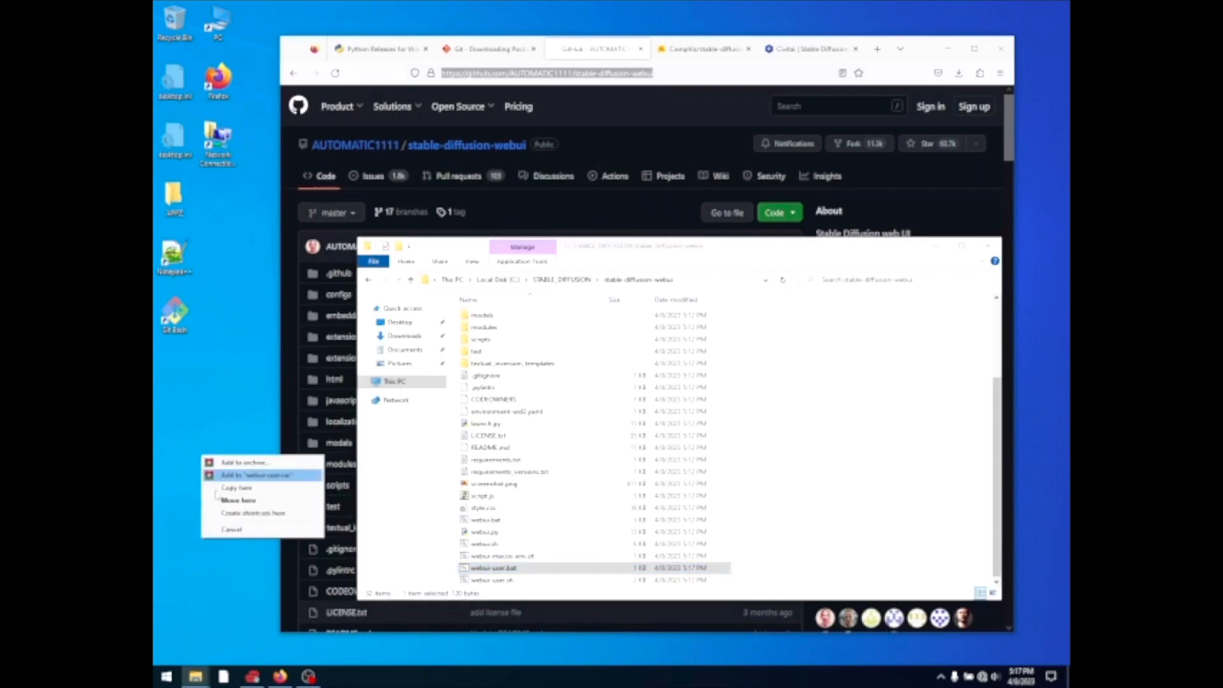
{"action": "left_click", "coordinate": [228, 514]}
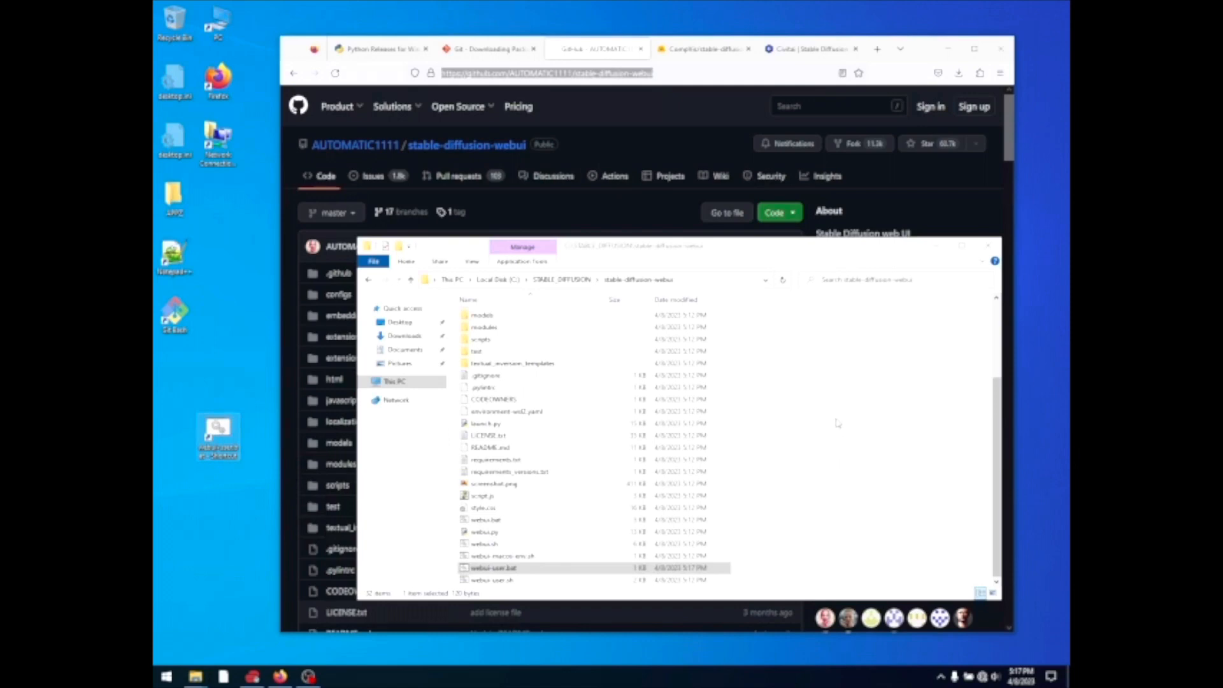
{"action": "left_click", "coordinate": [509, 567]}
{"action": "left_click", "coordinate": [498, 569]}
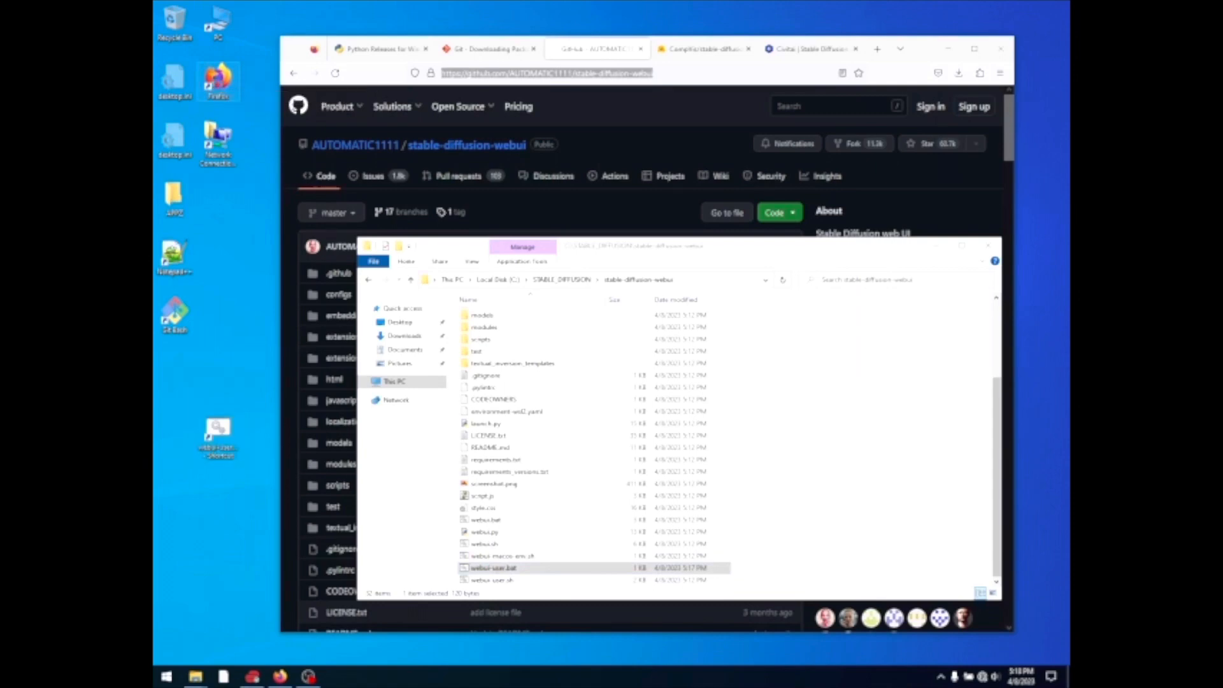
Inspect the target in the Firefox desktop shortcut's properties and close them without changes.
{"action": "right_click", "coordinate": [218, 85]}
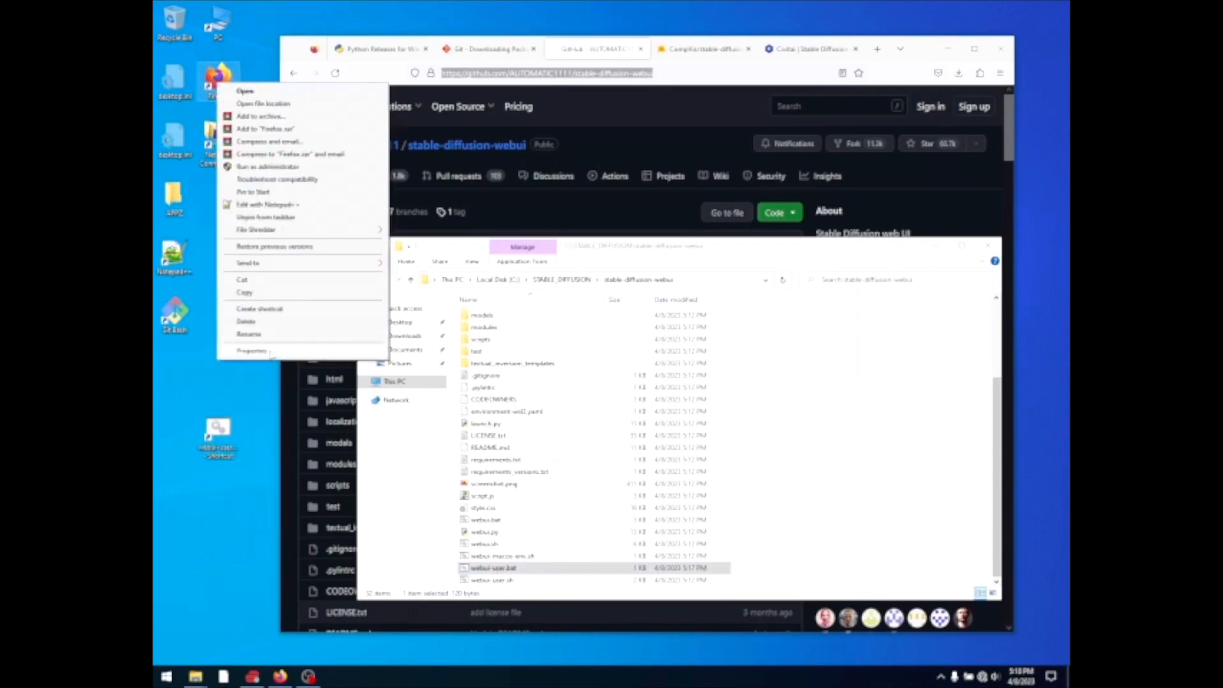
{"action": "left_click", "coordinate": [269, 370]}
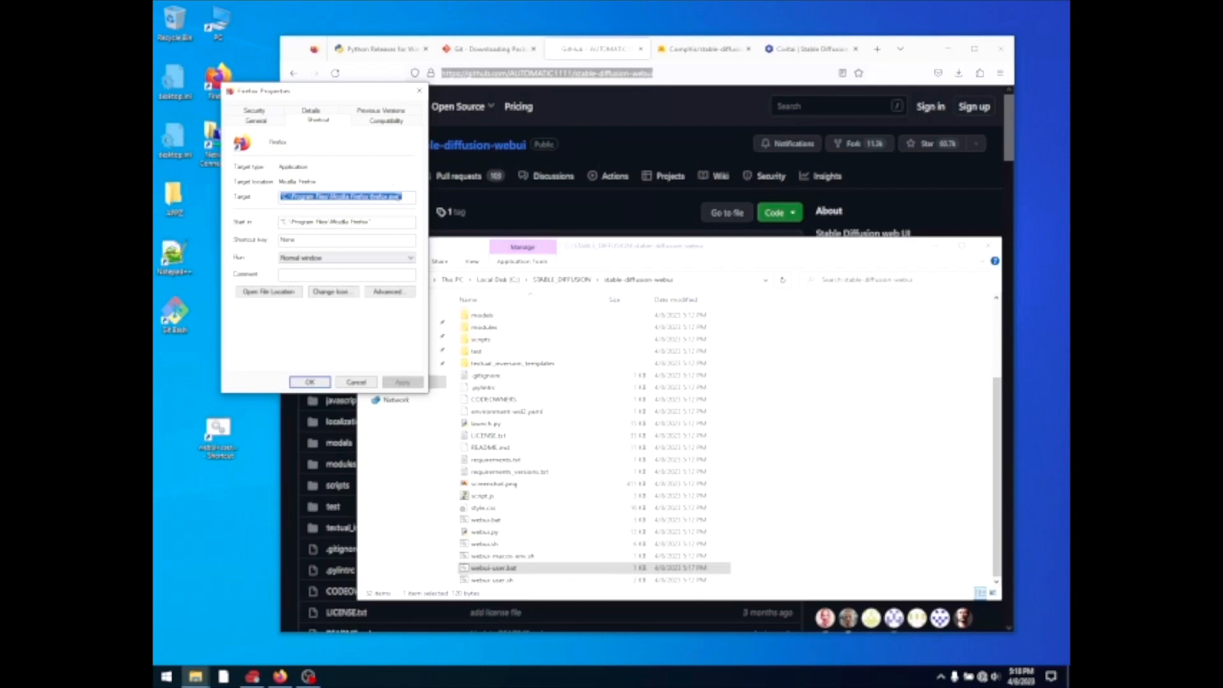
{"action": "left_click", "coordinate": [356, 381]}
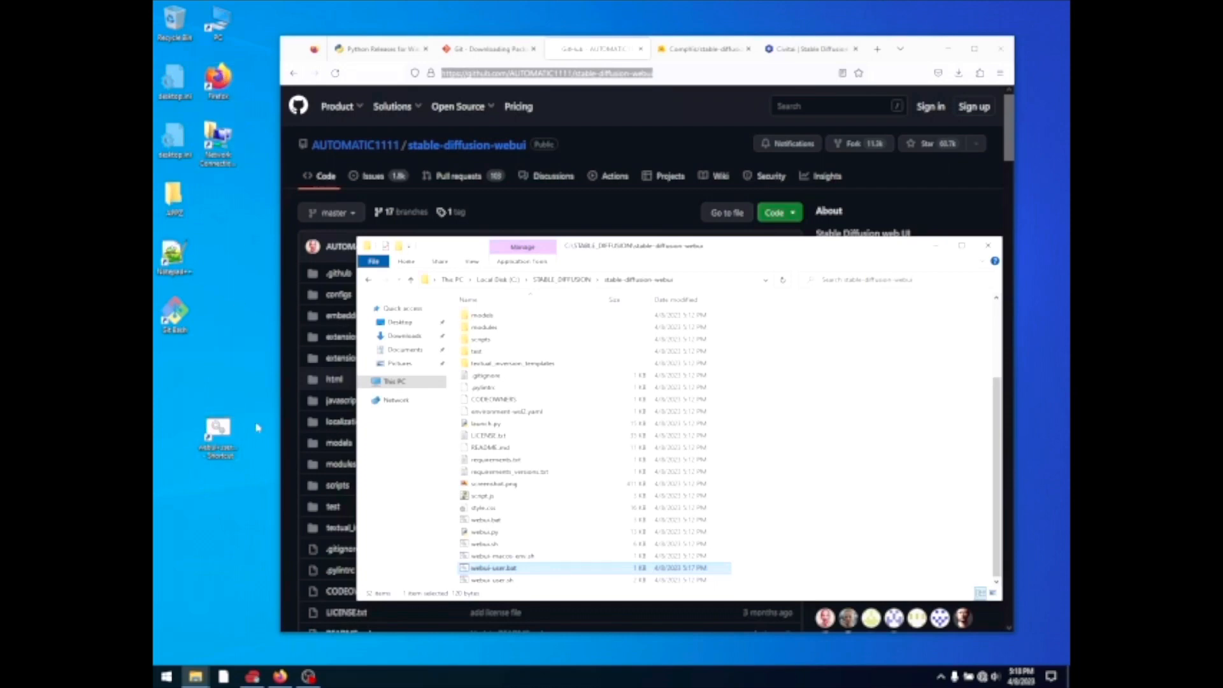
Rename the webui-user.bat desktop shortcut as Stable Diffusion.
{"action": "left_click", "coordinate": [219, 453]}
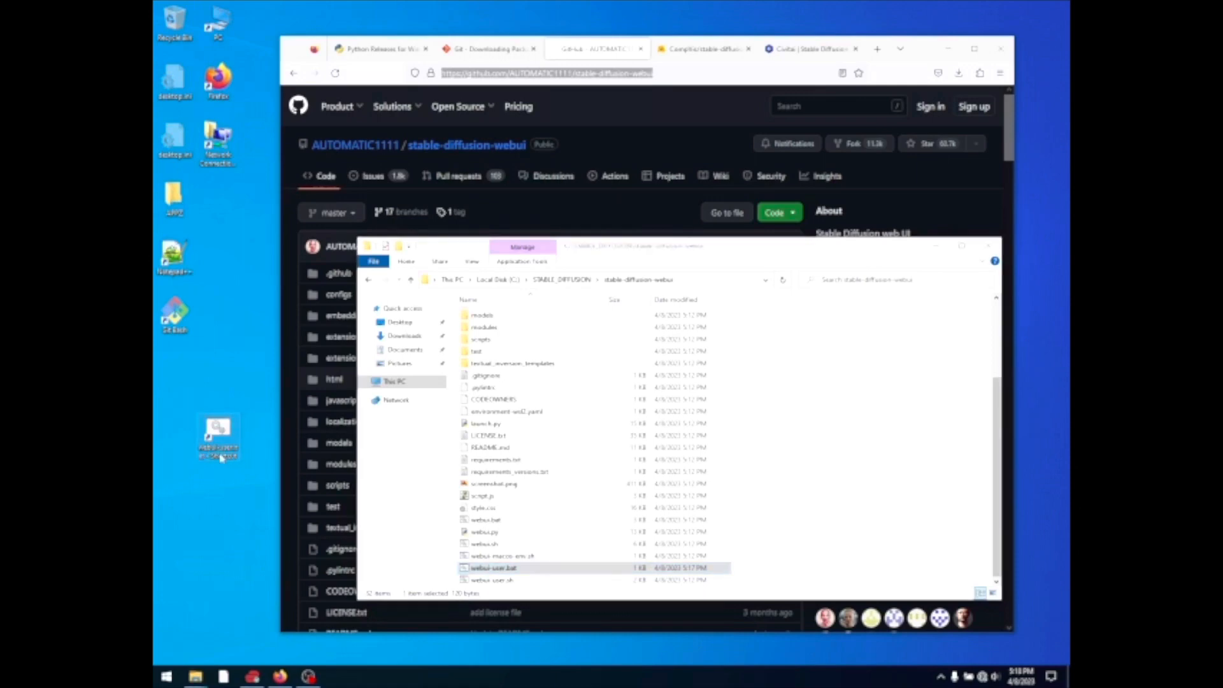
{"action": "right_click", "coordinate": [220, 457]}
{"action": "left_click", "coordinate": [269, 431]}
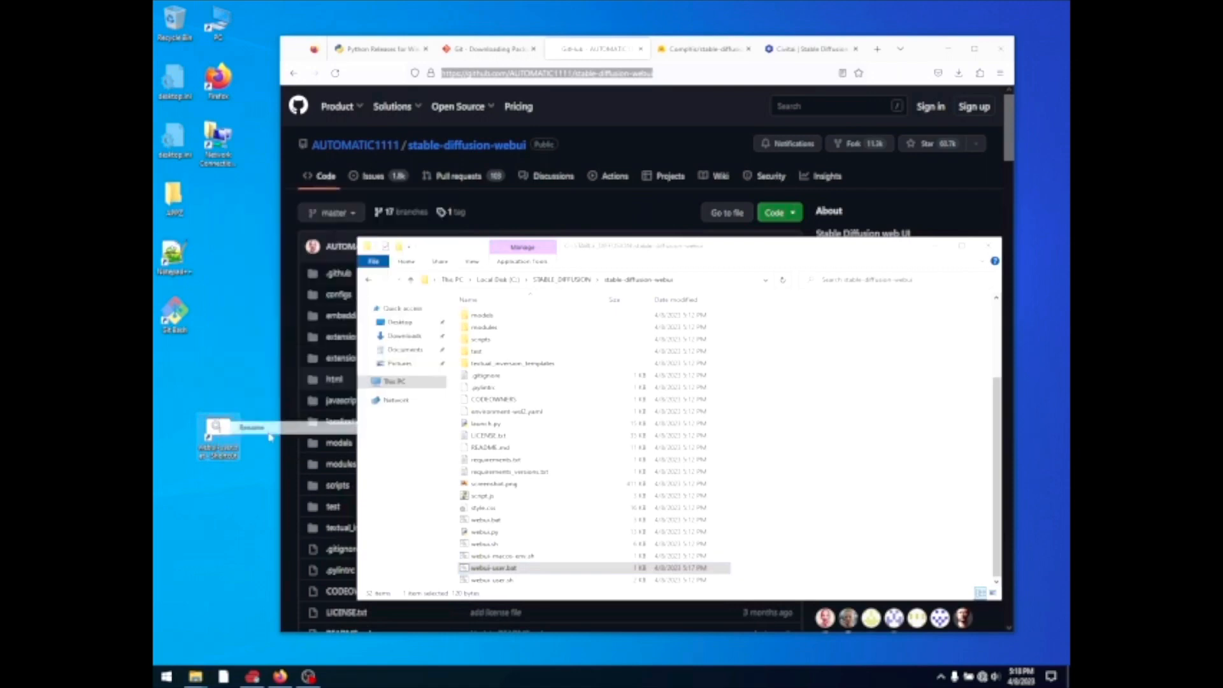
{"action": "type", "text": "Stable Di"}
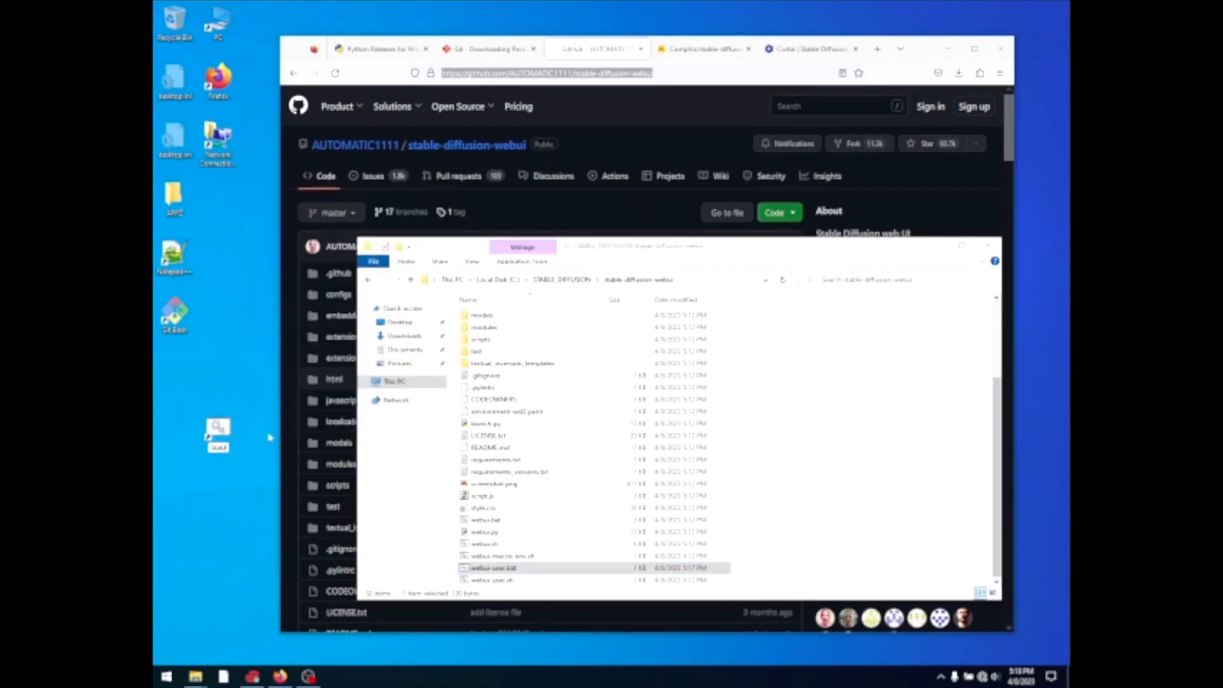
{"action": "type", "text": "ffusion"}
Change the Stable Diffusion shortcut's icon to the picture thumbnails icon near the end of the system icon list.
{"action": "left_click", "coordinate": [221, 426]}
{"action": "right_click", "coordinate": [220, 426]}
{"action": "left_click", "coordinate": [255, 415]}
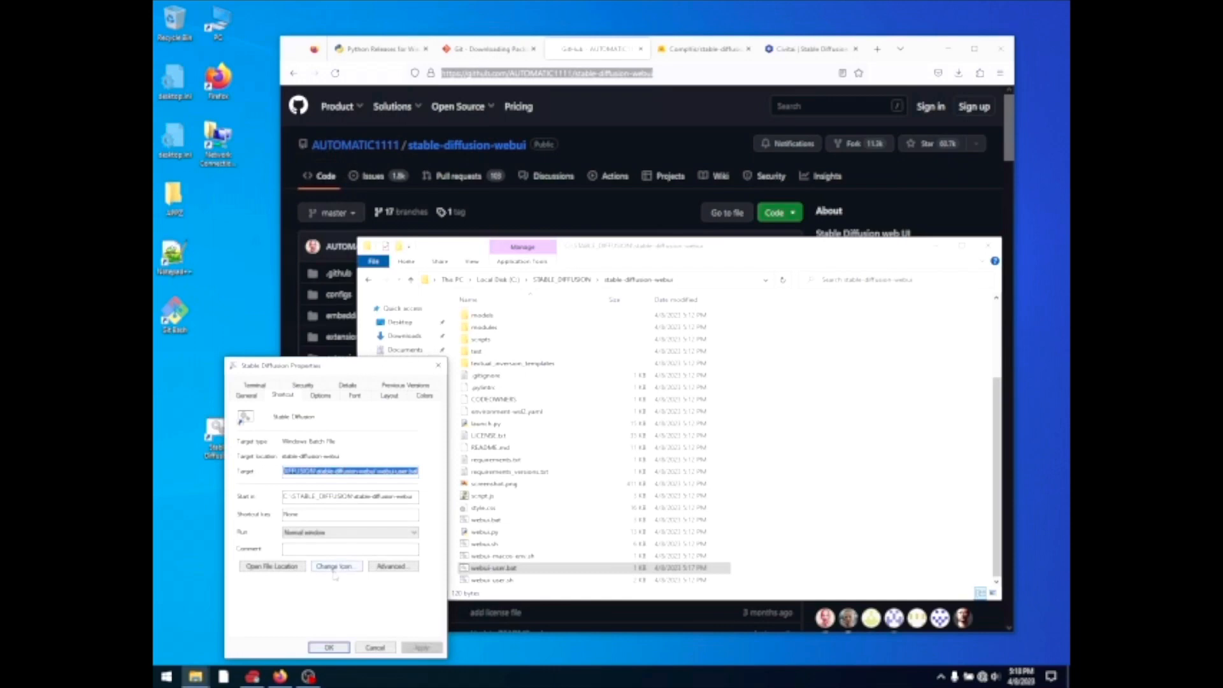
{"action": "left_click", "coordinate": [331, 569]}
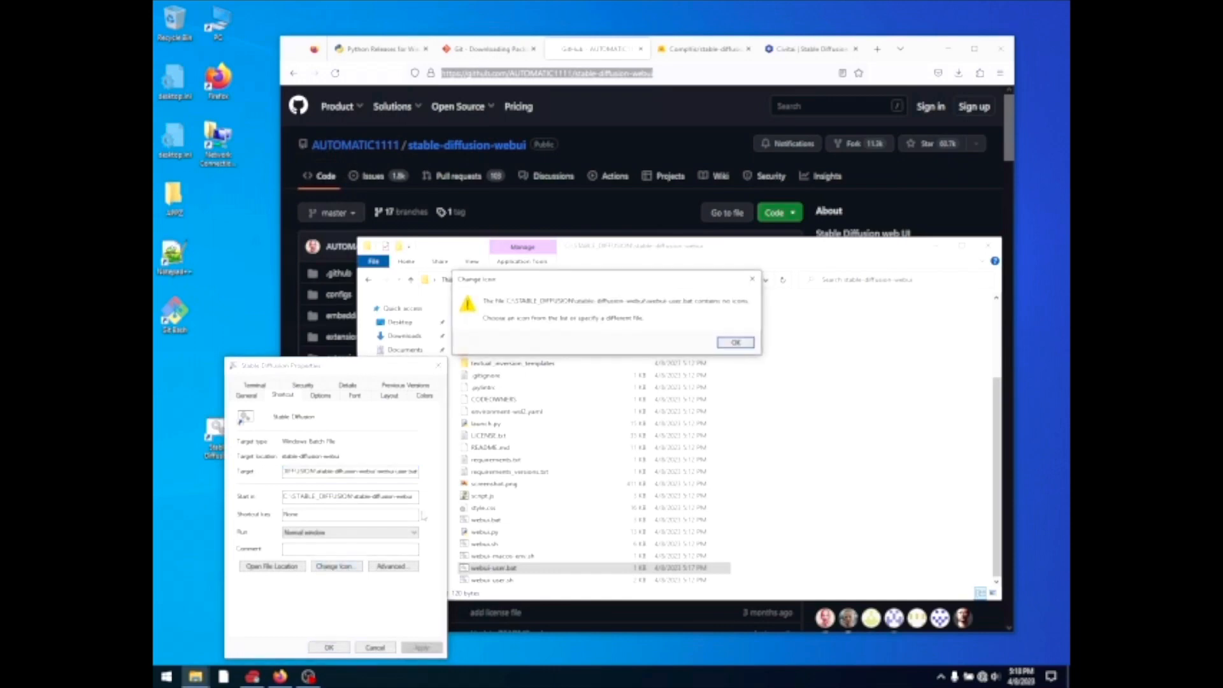
{"action": "left_click", "coordinate": [734, 343]}
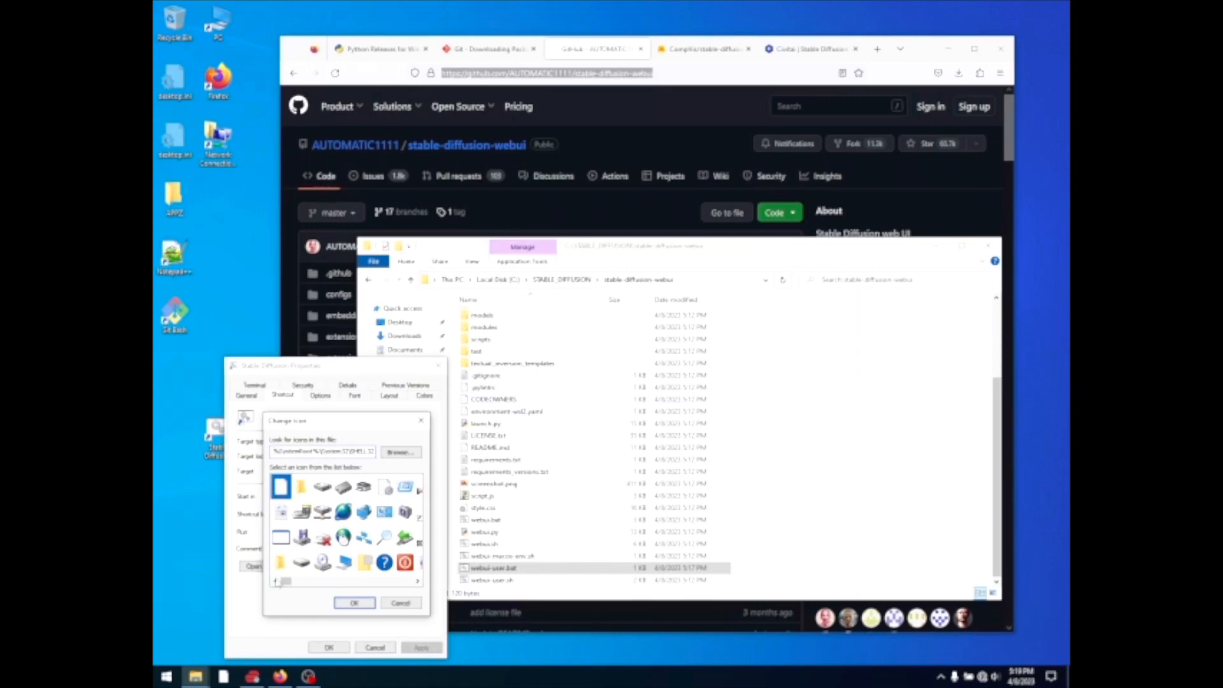
{"action": "left_click_drag", "start_coordinate": [284, 581], "coordinate": [402, 583]}
{"action": "left_click_drag", "start_coordinate": [403, 581], "coordinate": [420, 584]}
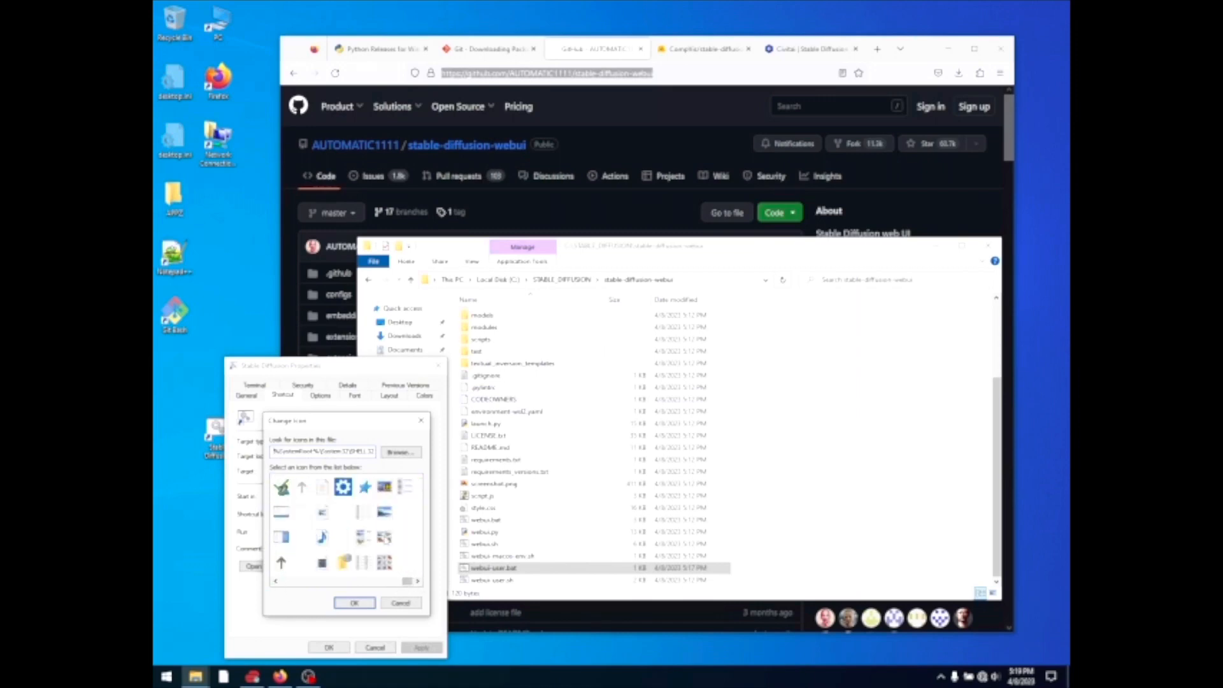
{"action": "left_click", "coordinate": [384, 488]}
{"action": "left_click", "coordinate": [386, 538]}
{"action": "left_click", "coordinate": [363, 540]}
{"action": "left_click", "coordinate": [383, 539]}
{"action": "left_click", "coordinate": [354, 603]}
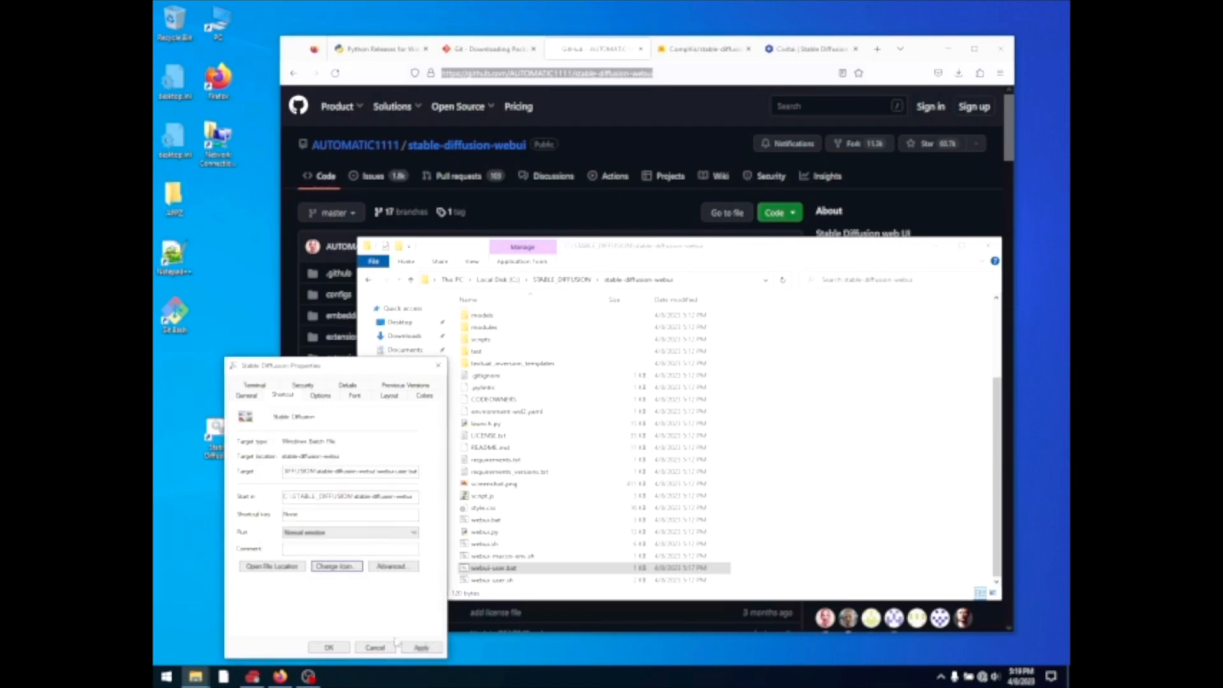
{"action": "left_click", "coordinate": [419, 647]}
{"action": "left_click", "coordinate": [325, 648]}
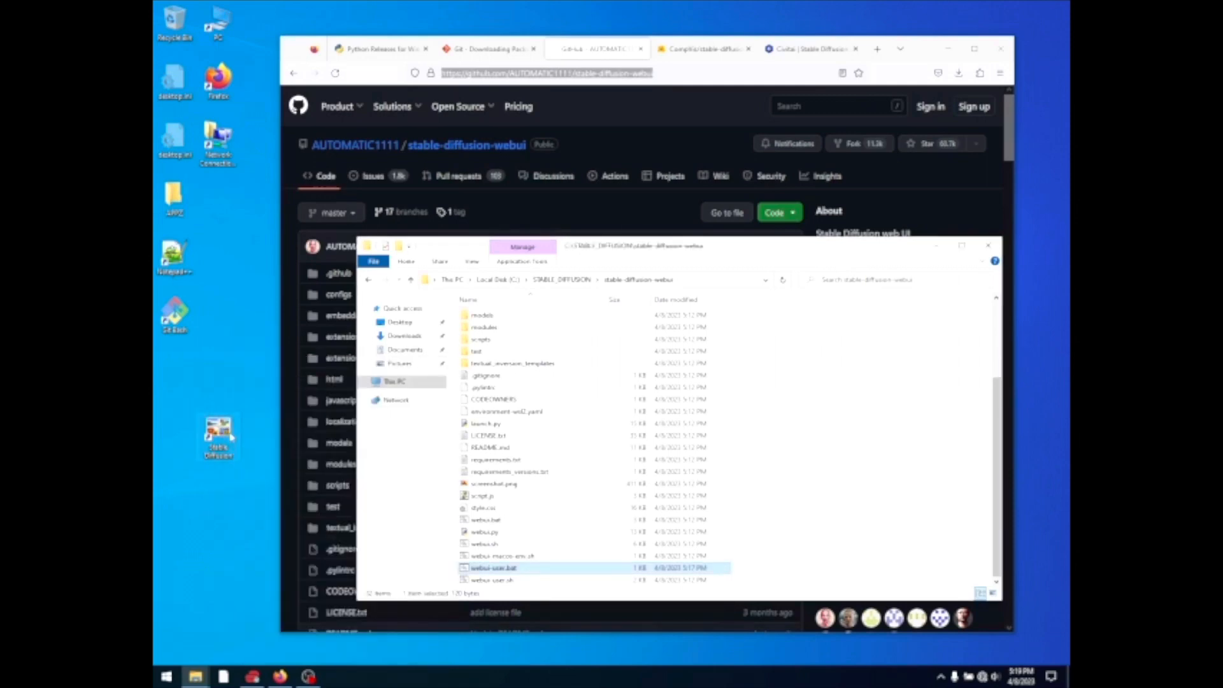
Move the Stable Diffusion shortcut below Git Bash on the desktop and close the stable-diffusion-webui folder window.
{"action": "left_click_drag", "start_coordinate": [231, 437], "coordinate": [191, 384]}
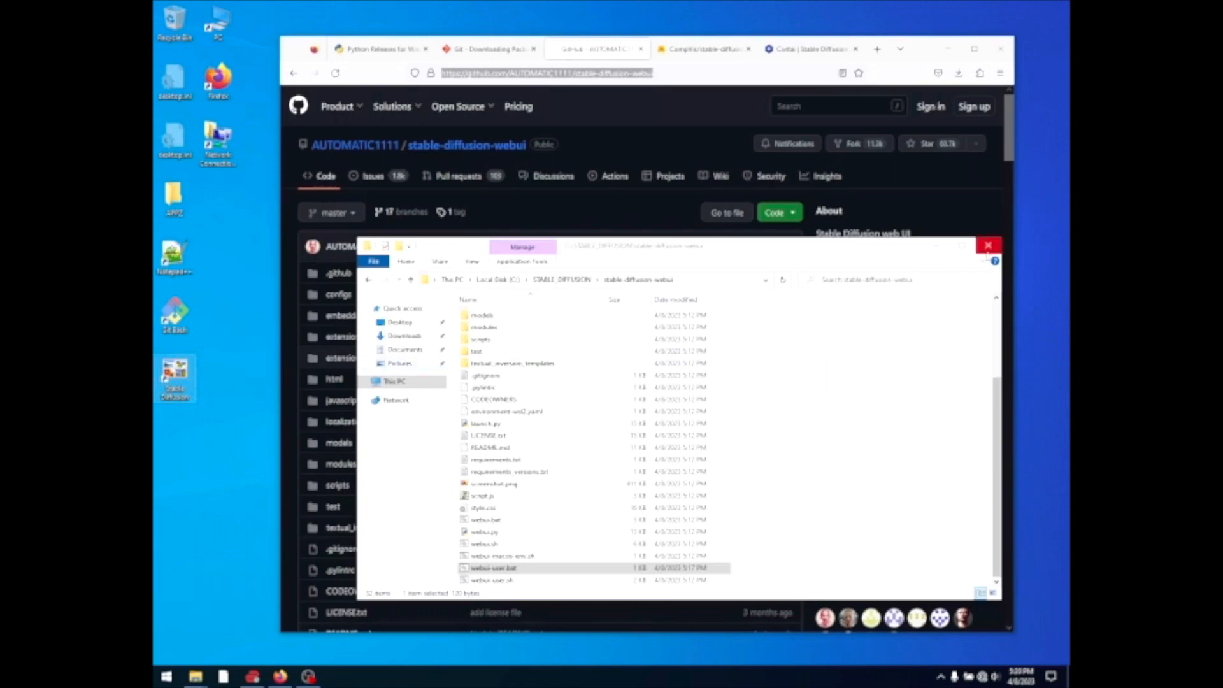
{"action": "left_click", "coordinate": [988, 246]}
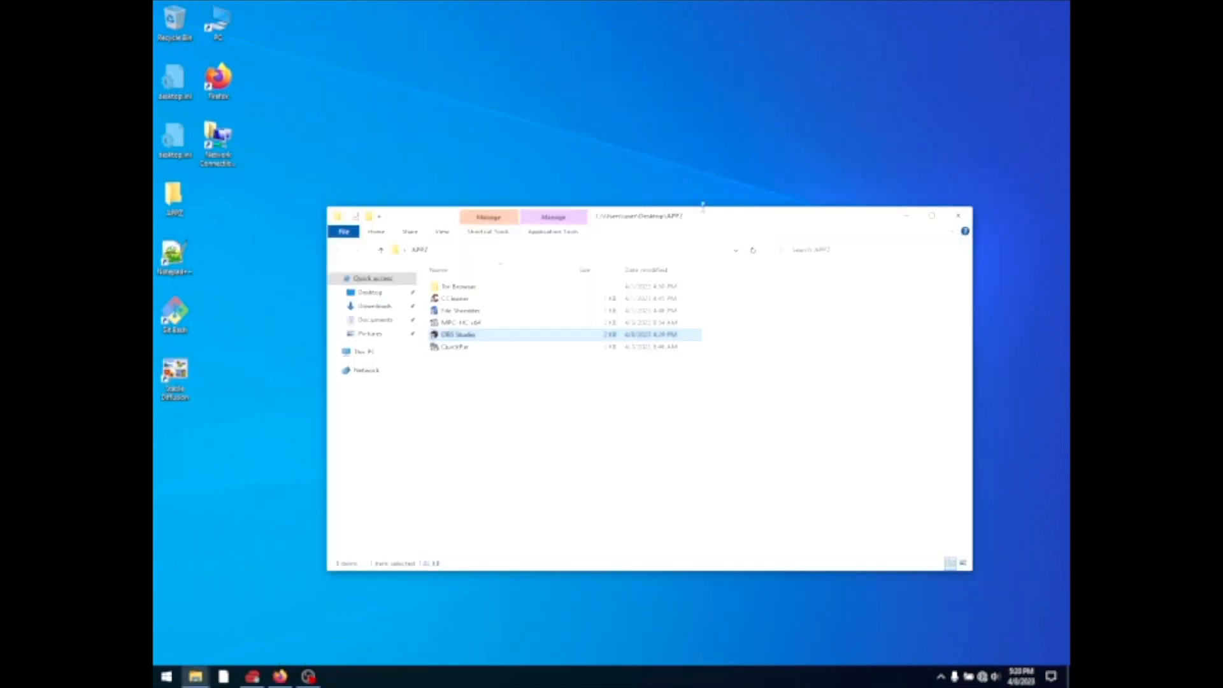
Close the APPZ folder window, launch Stable Diffusion from its desktop shortcut and move its console window nearer the middle of the desktop.
{"action": "left_click", "coordinate": [948, 49]}
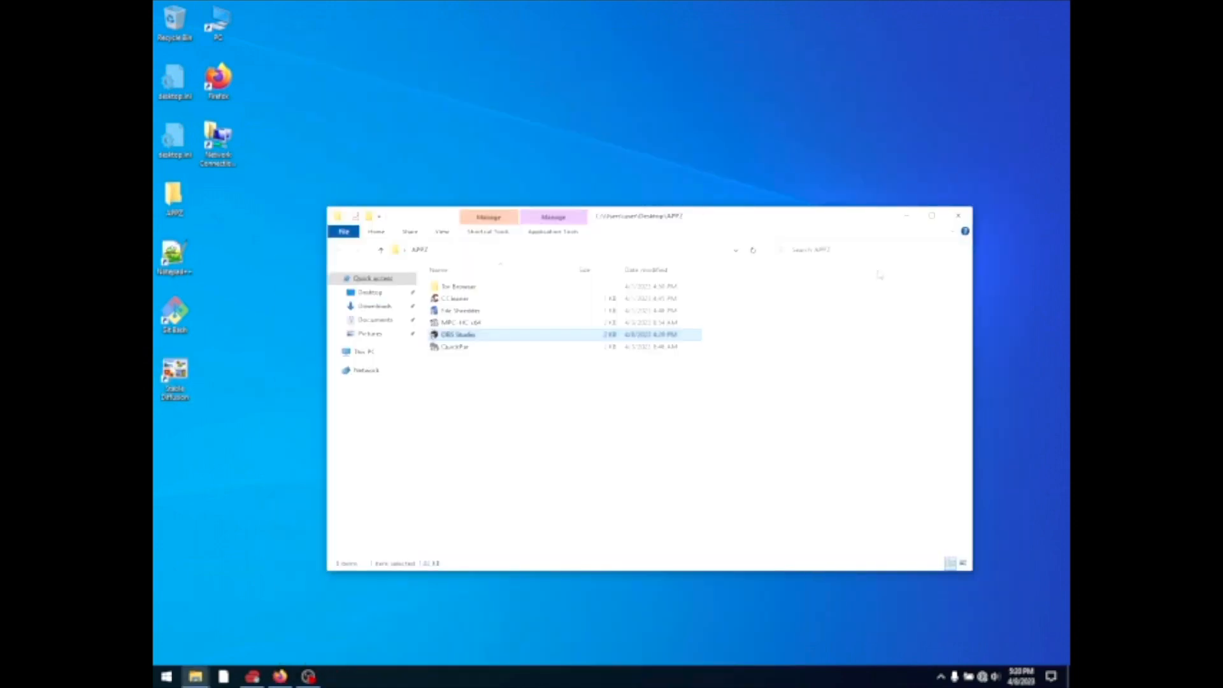
{"action": "left_click", "coordinate": [958, 215]}
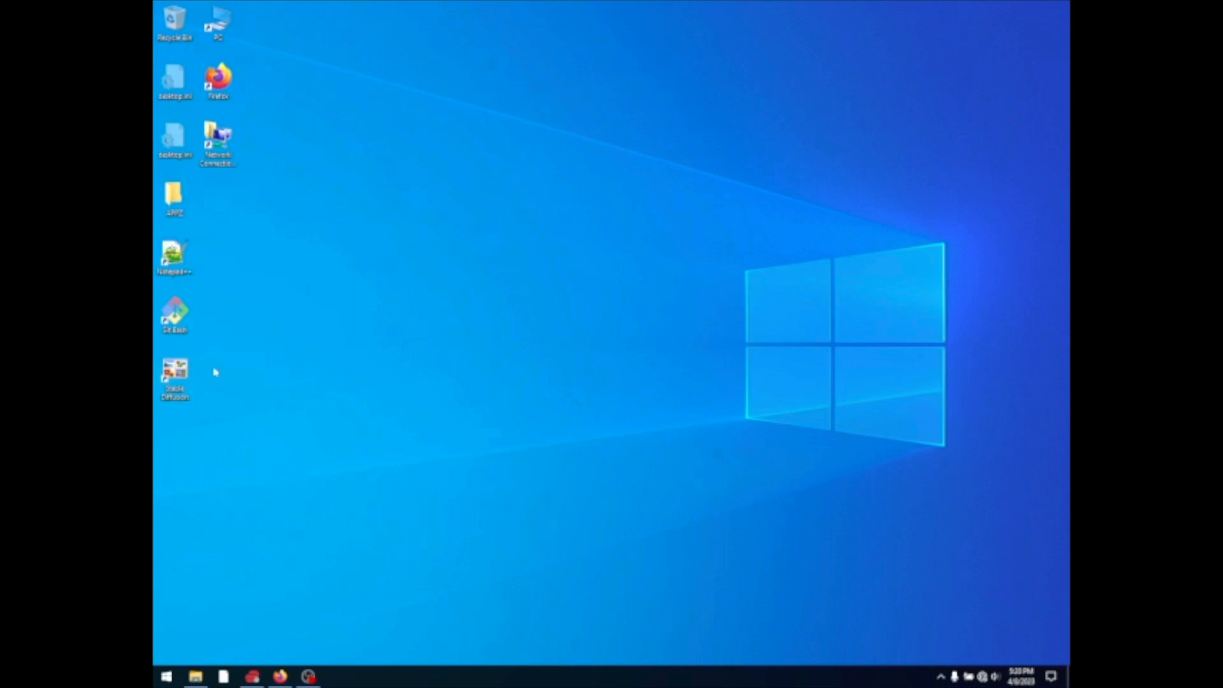
{"action": "double_click", "coordinate": [171, 382]}
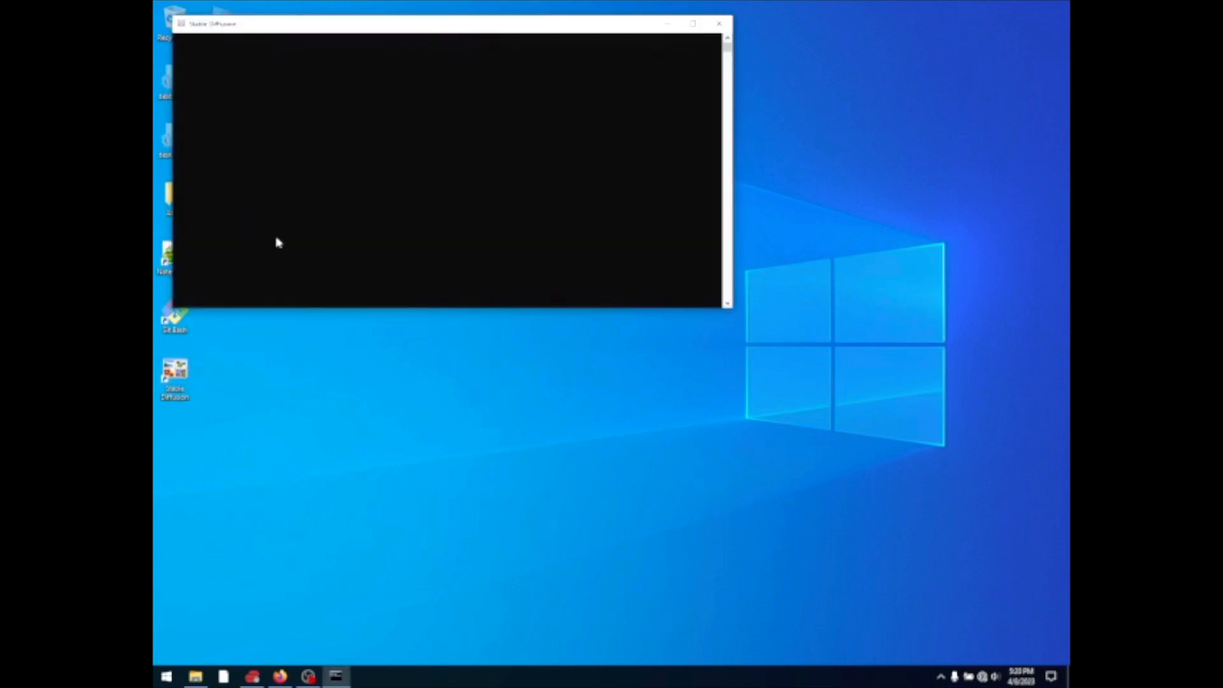
{"action": "left_click_drag", "start_coordinate": [331, 27], "coordinate": [441, 177]}
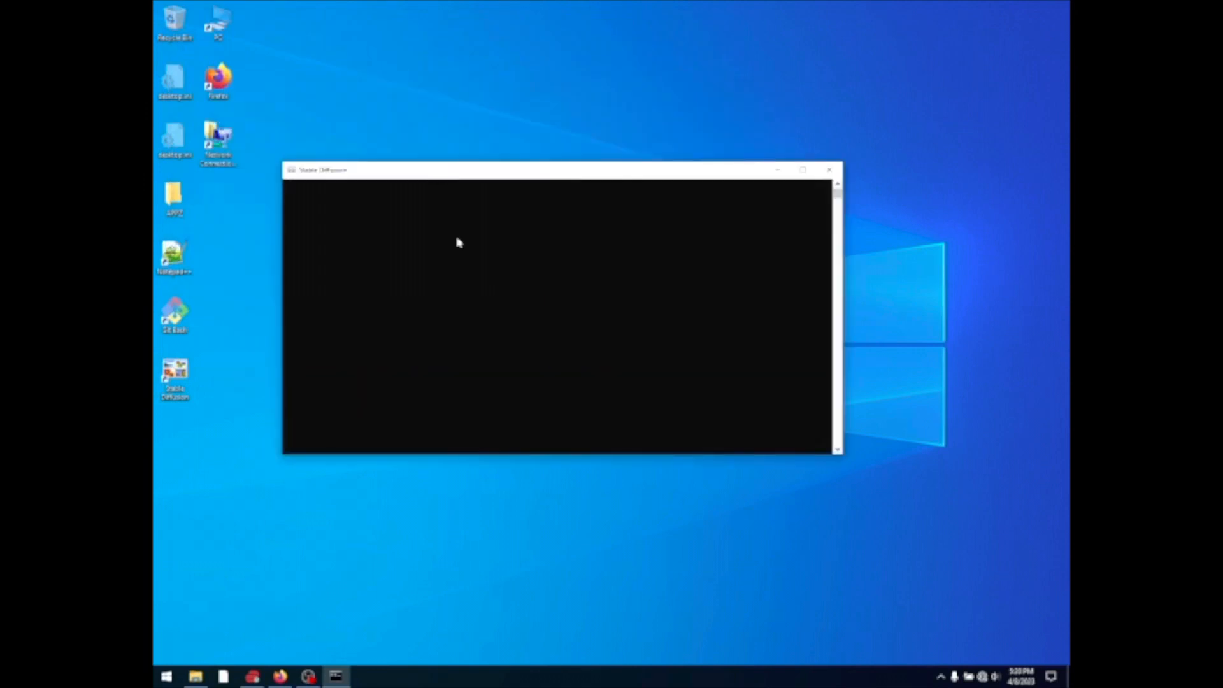
Check the update status line in the Stable Diffusion console window.
{"action": "left_click", "coordinate": [375, 185]}
{"action": "left_click_drag", "start_coordinate": [352, 191], "coordinate": [284, 189]}
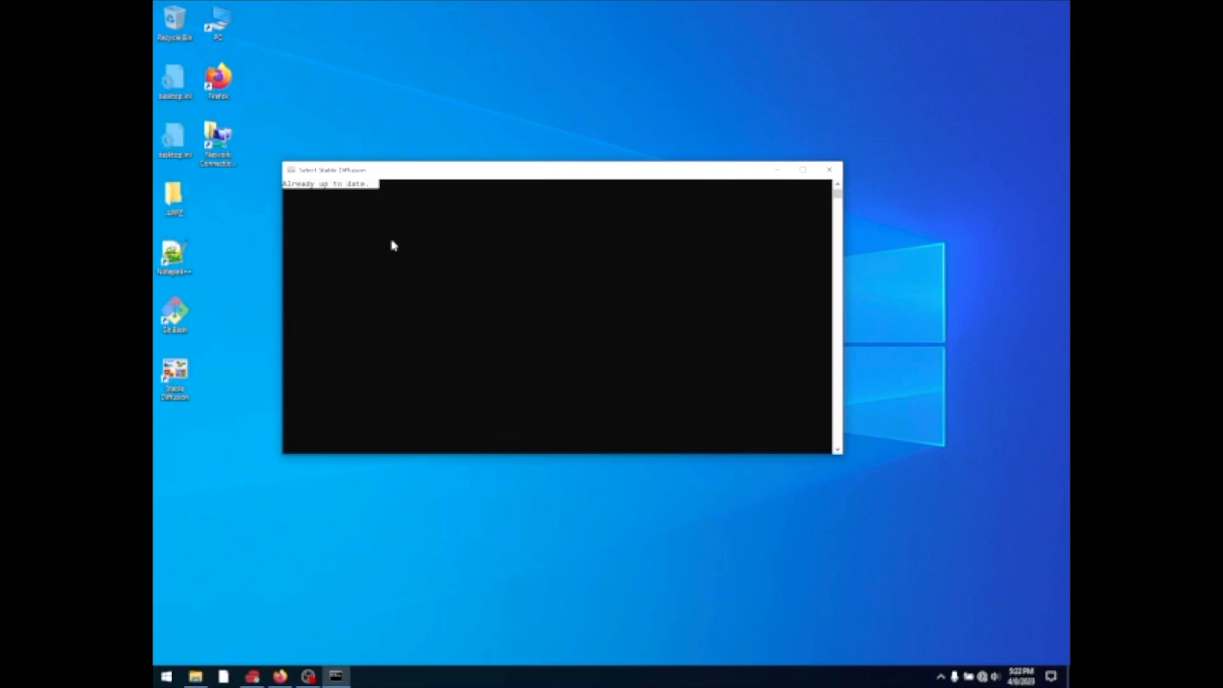
{"action": "left_click_drag", "start_coordinate": [447, 177], "coordinate": [418, 209]}
{"action": "left_click", "coordinate": [415, 226]}
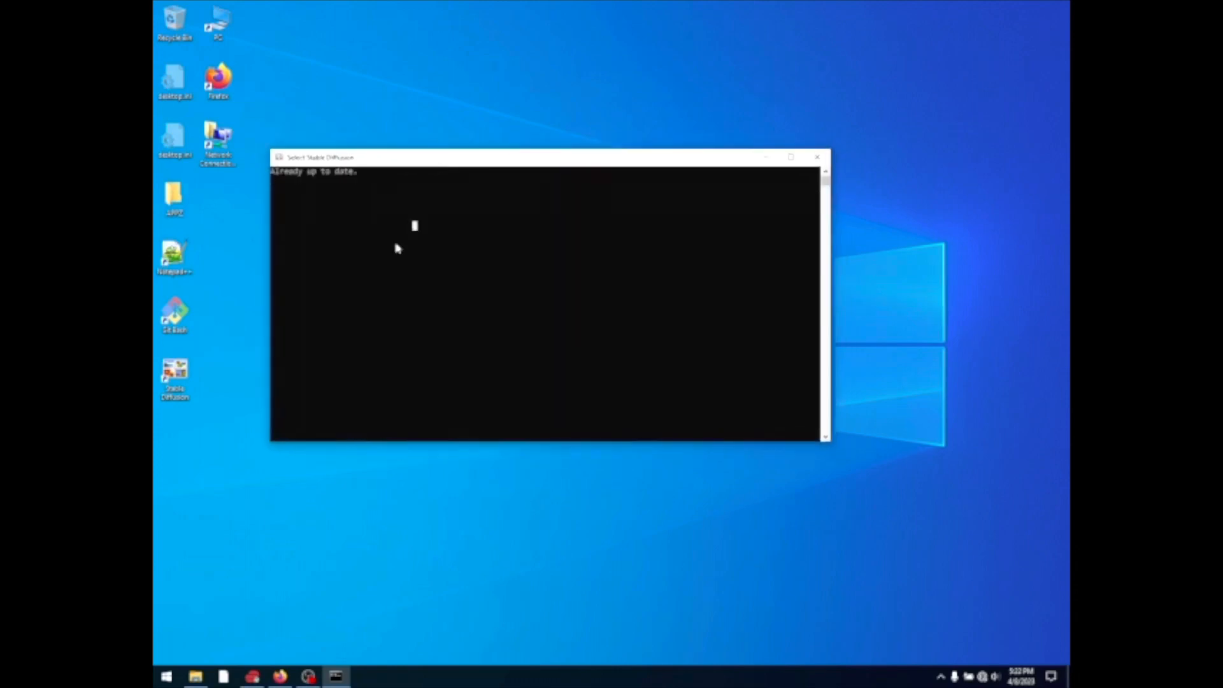
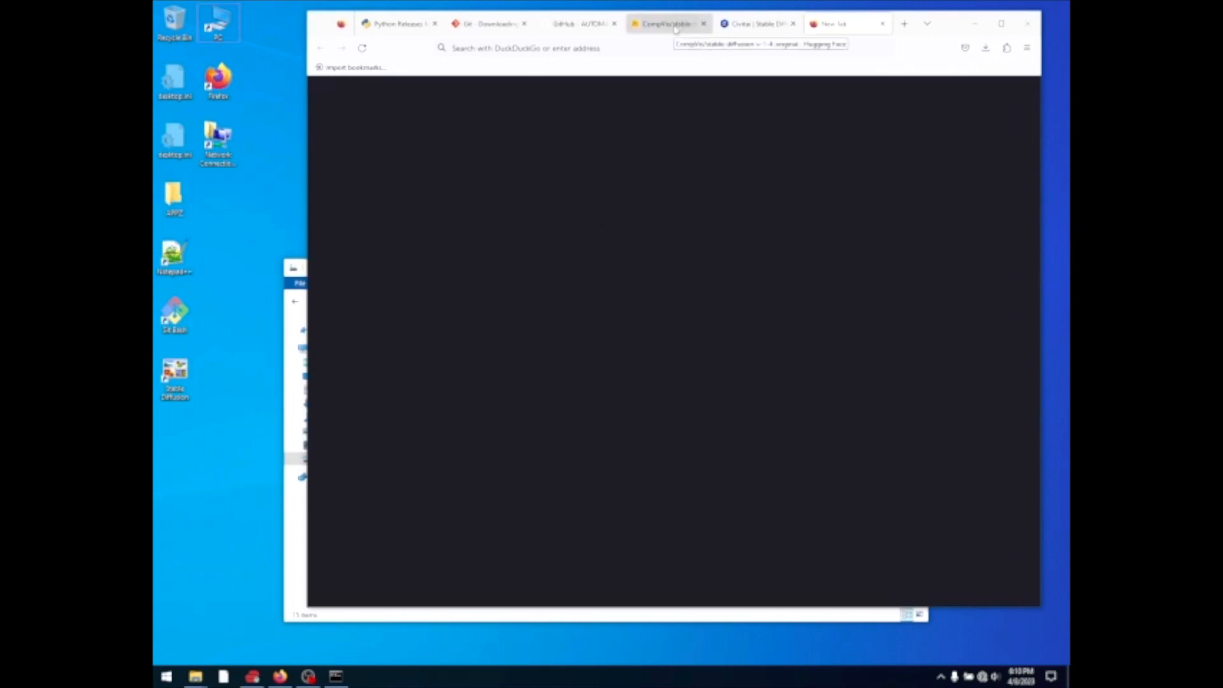
View the stable-diffusion-v-1-4-original page on Hugging Face in Firefox and browse the highest rated models on Civitai.
{"action": "left_click", "coordinate": [675, 27]}
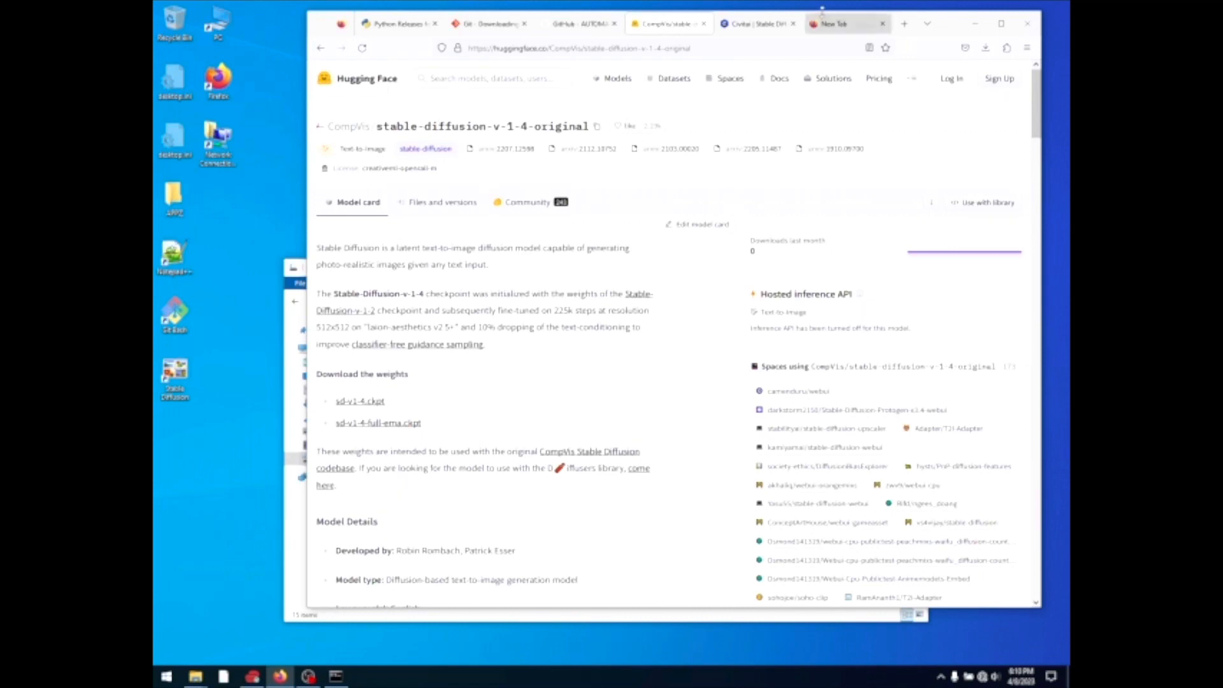
{"action": "left_click", "coordinate": [763, 27]}
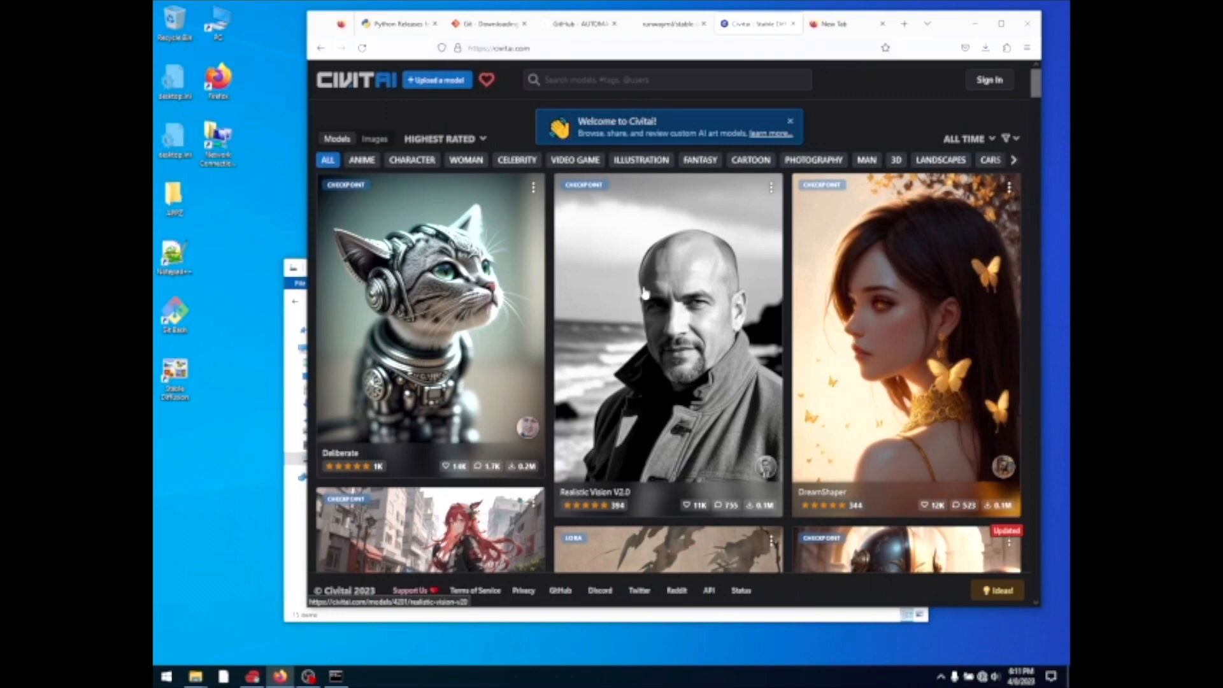
{"action": "scroll", "coordinate": [644, 293], "scroll_direction": "down", "scroll_amount": 3}
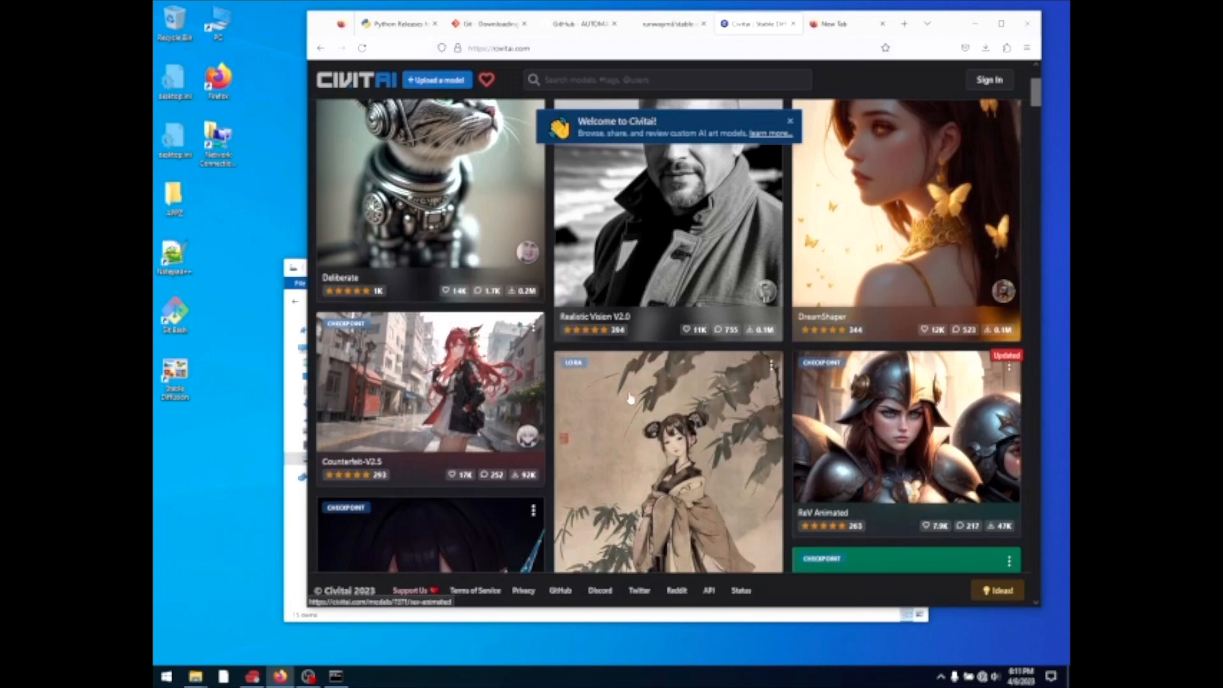
{"action": "scroll", "coordinate": [449, 397], "scroll_direction": "down", "scroll_amount": 7}
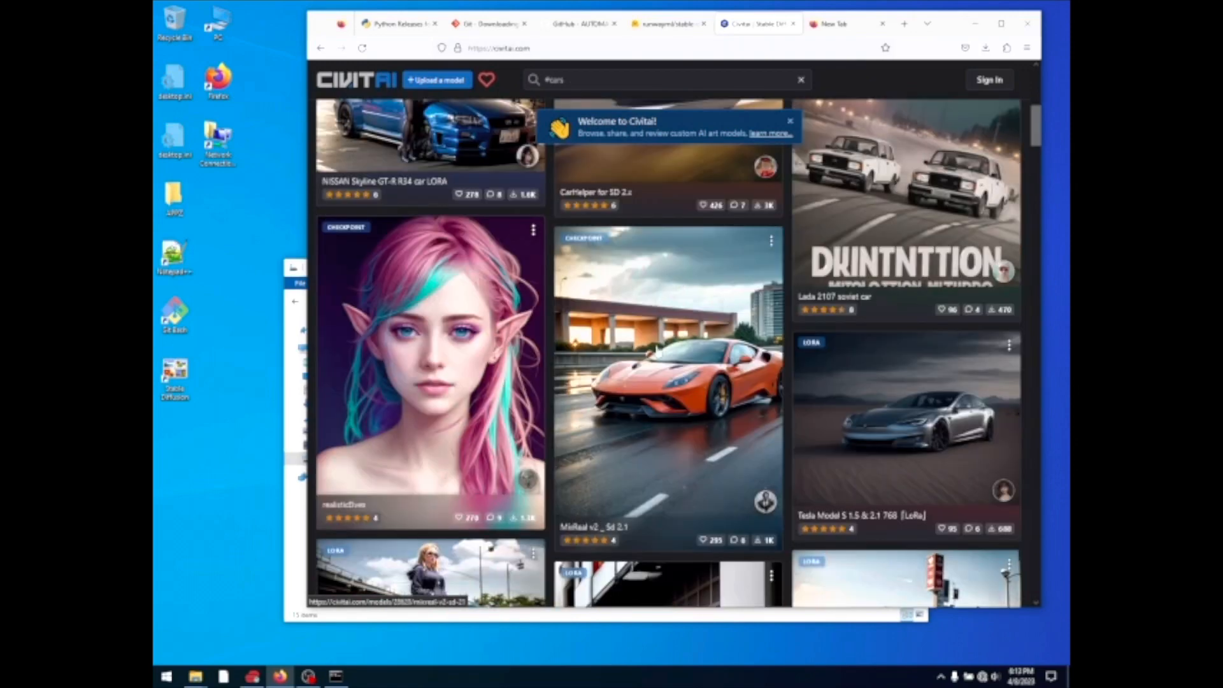
Open the MixReal v2 _ Sd 2.1 model from the cars results and look through its discussion and gallery.
{"action": "left_click", "coordinate": [657, 349]}
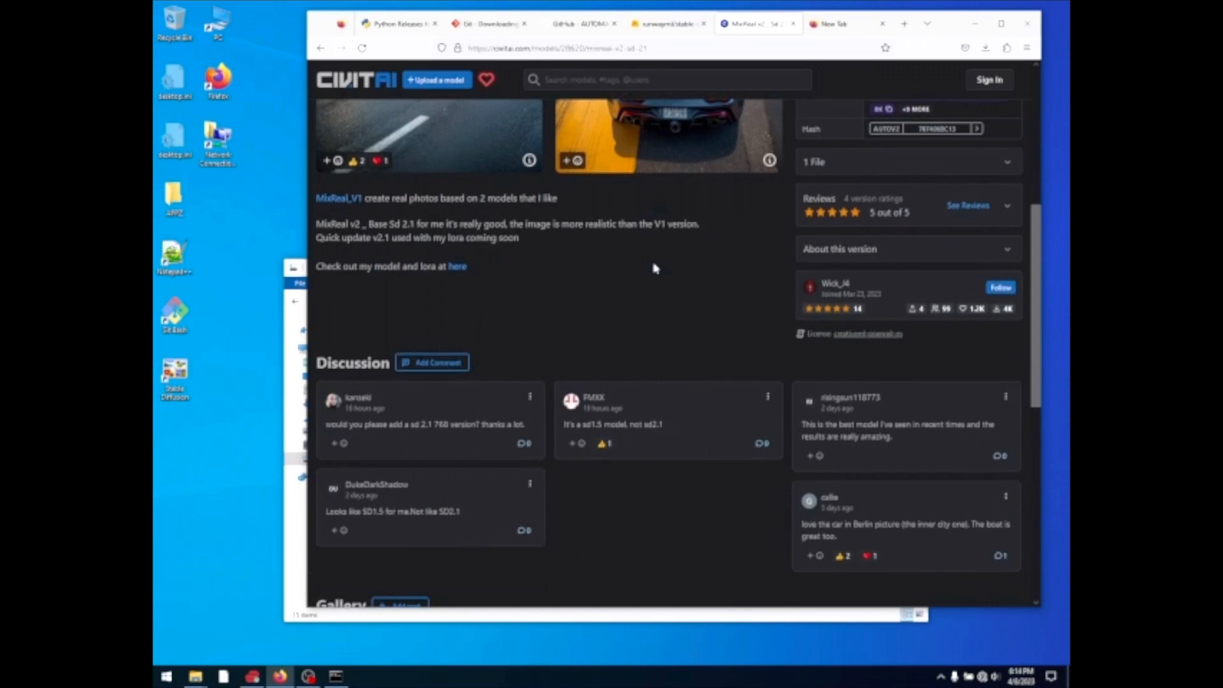
{"action": "scroll", "coordinate": [656, 280], "scroll_direction": "down", "scroll_amount": 3}
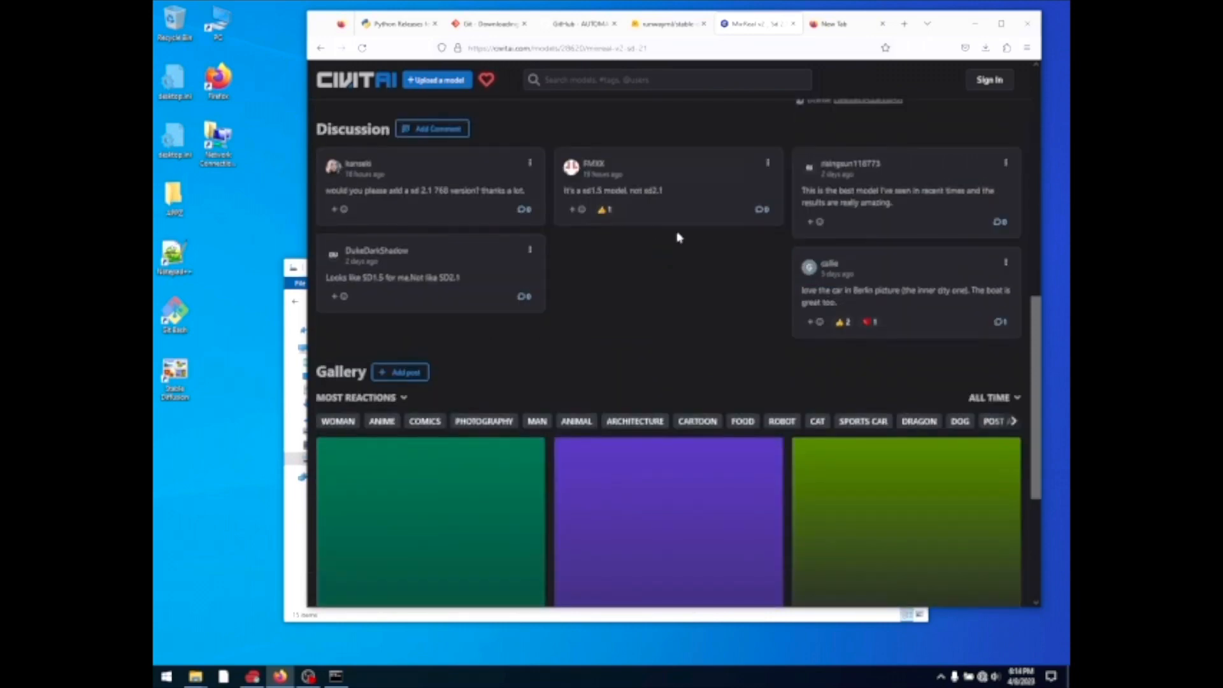
{"action": "scroll", "coordinate": [705, 336], "scroll_direction": "down", "scroll_amount": 2}
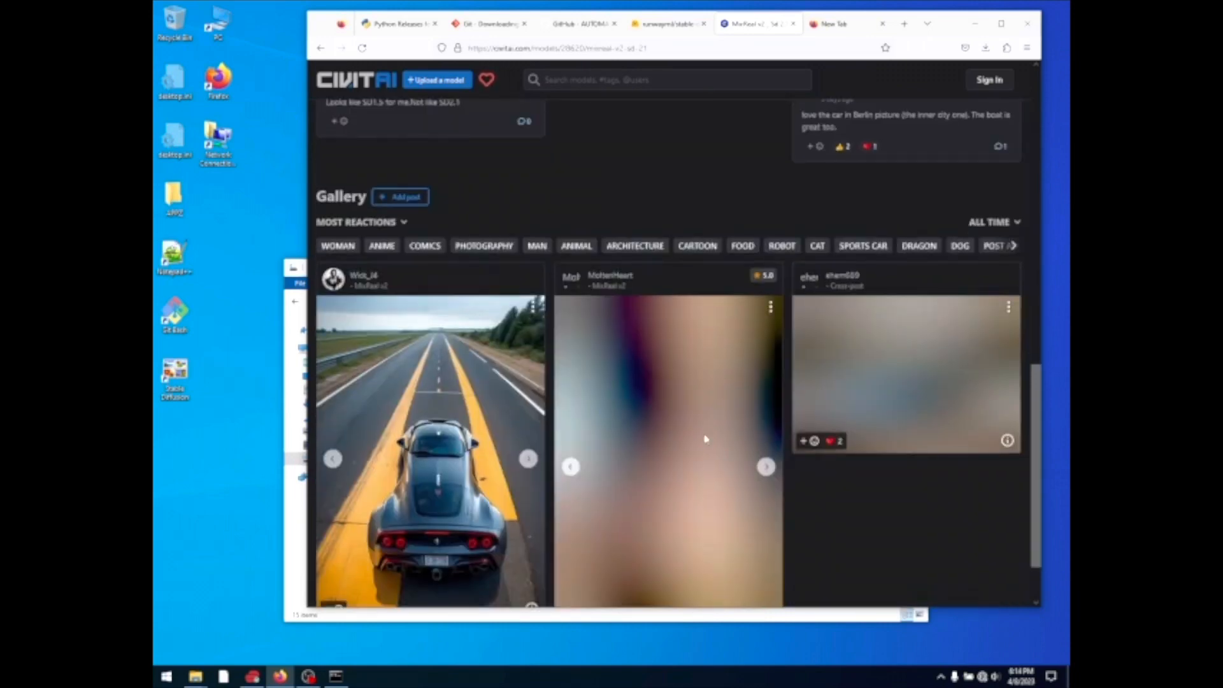
{"action": "scroll", "coordinate": [704, 437], "scroll_direction": "down", "scroll_amount": 1}
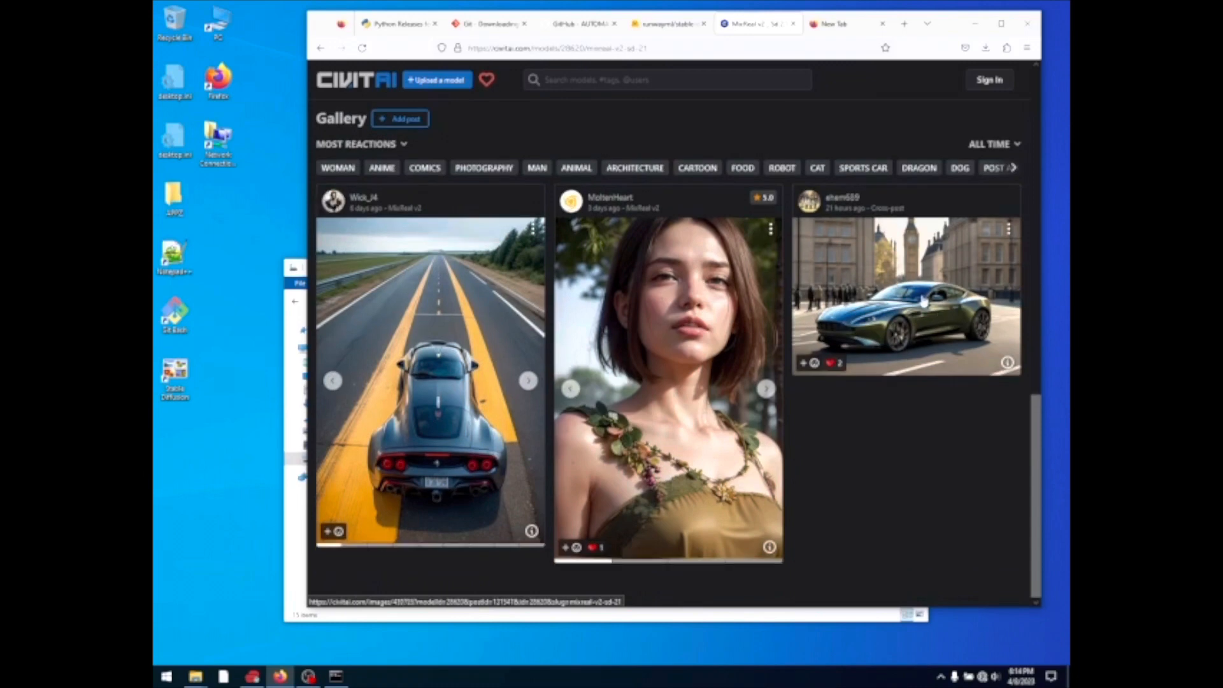
Open the green sports car image from the MixReal v2 gallery and examine the prompt in its generation data.
{"action": "left_click", "coordinate": [924, 300]}
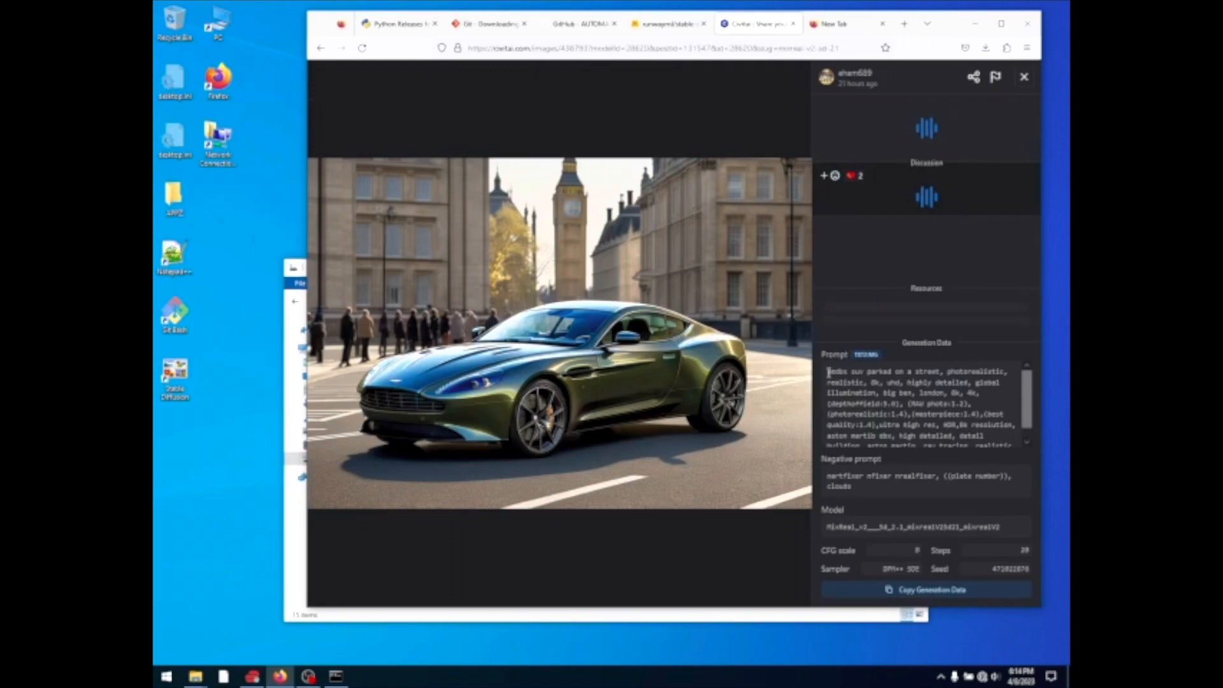
{"action": "left_click_drag", "start_coordinate": [828, 371], "coordinate": [881, 410]}
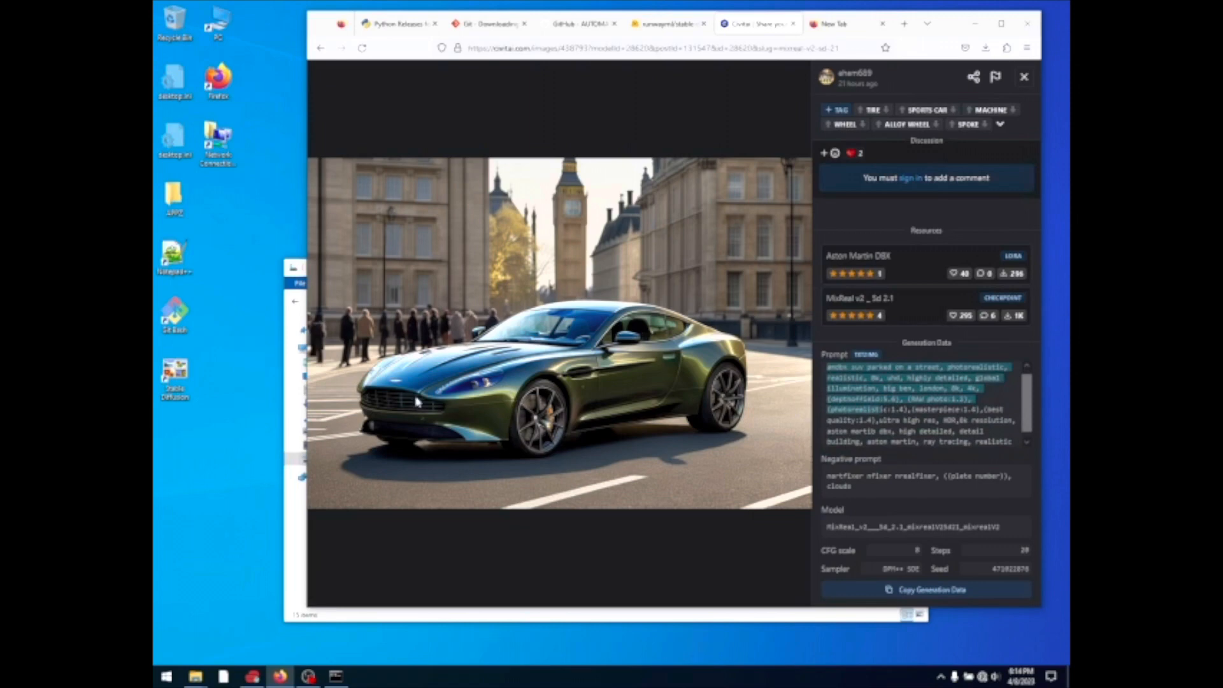
{"action": "left_click", "coordinate": [975, 435]}
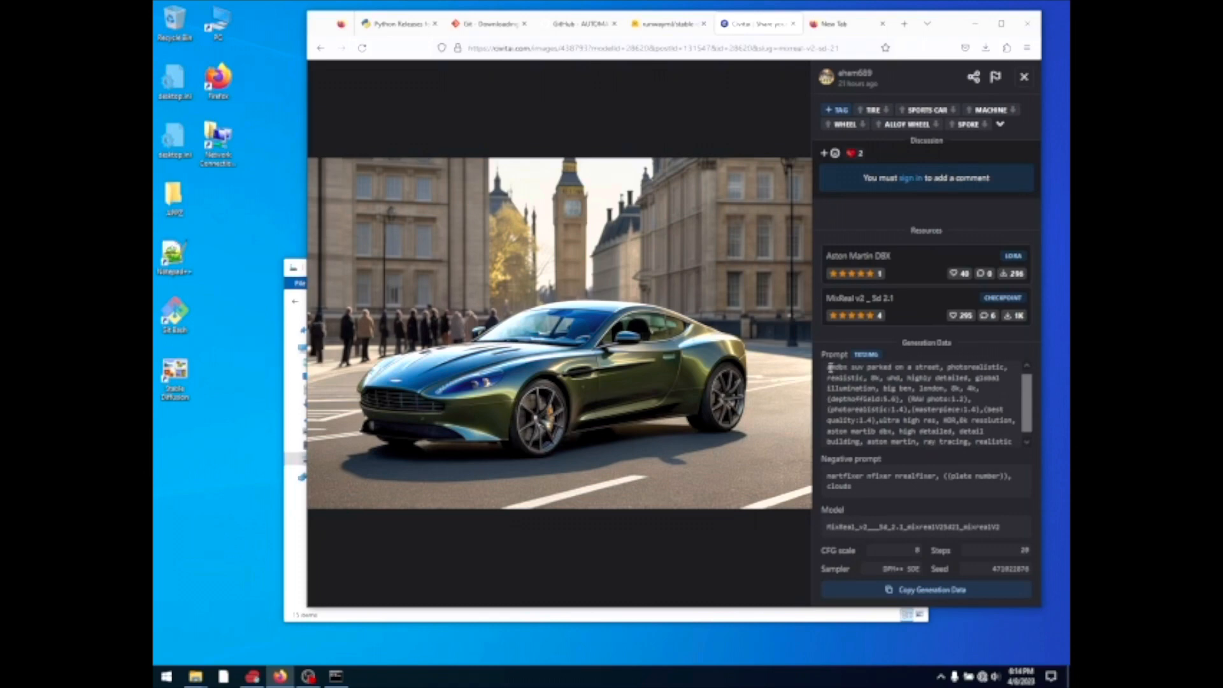
{"action": "left_click_drag", "start_coordinate": [830, 368], "coordinate": [1003, 432]}
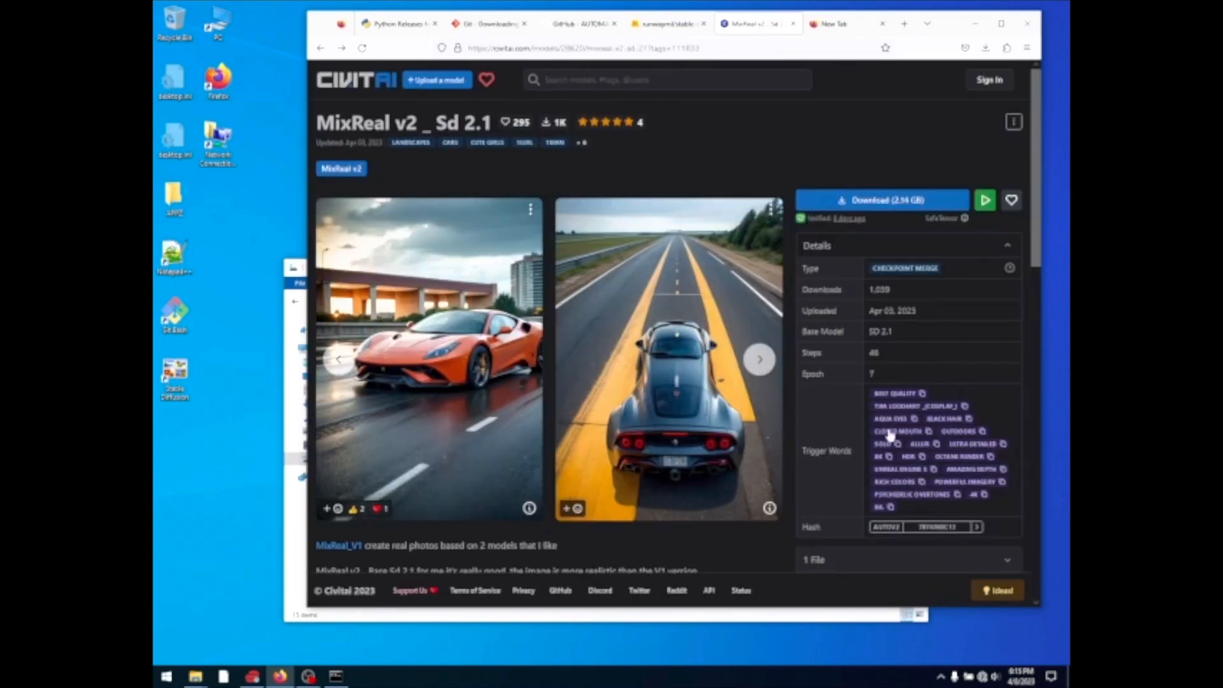
Expand the file list on the MixReal v2 model page and check the file format of the full model.
{"action": "scroll", "coordinate": [890, 434], "scroll_direction": "down", "scroll_amount": 2}
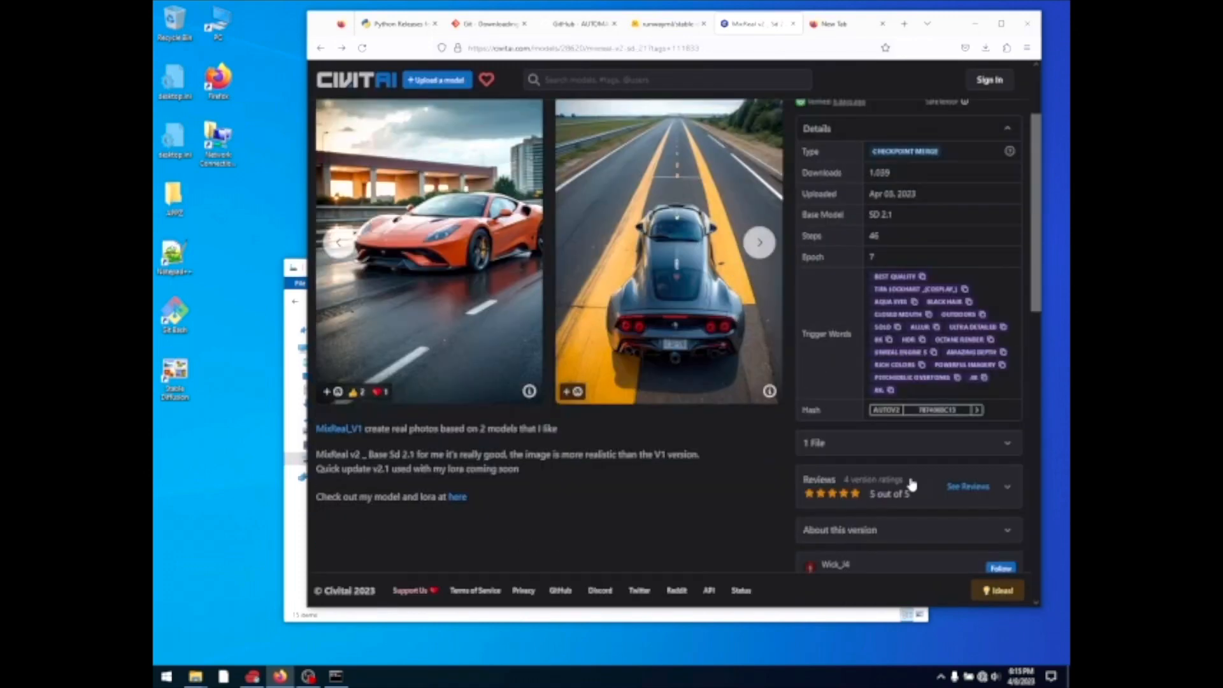
{"action": "left_click", "coordinate": [918, 450]}
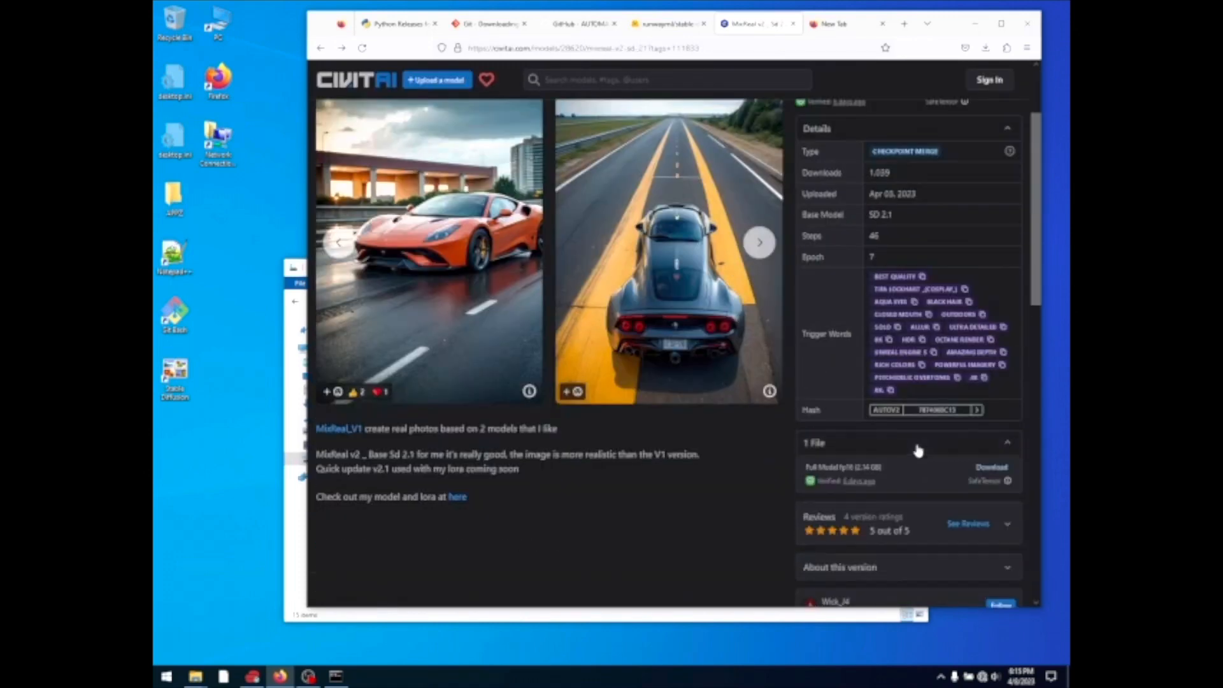
{"action": "double_click", "coordinate": [970, 482]}
{"action": "left_click_drag", "start_coordinate": [968, 480], "coordinate": [1002, 489]}
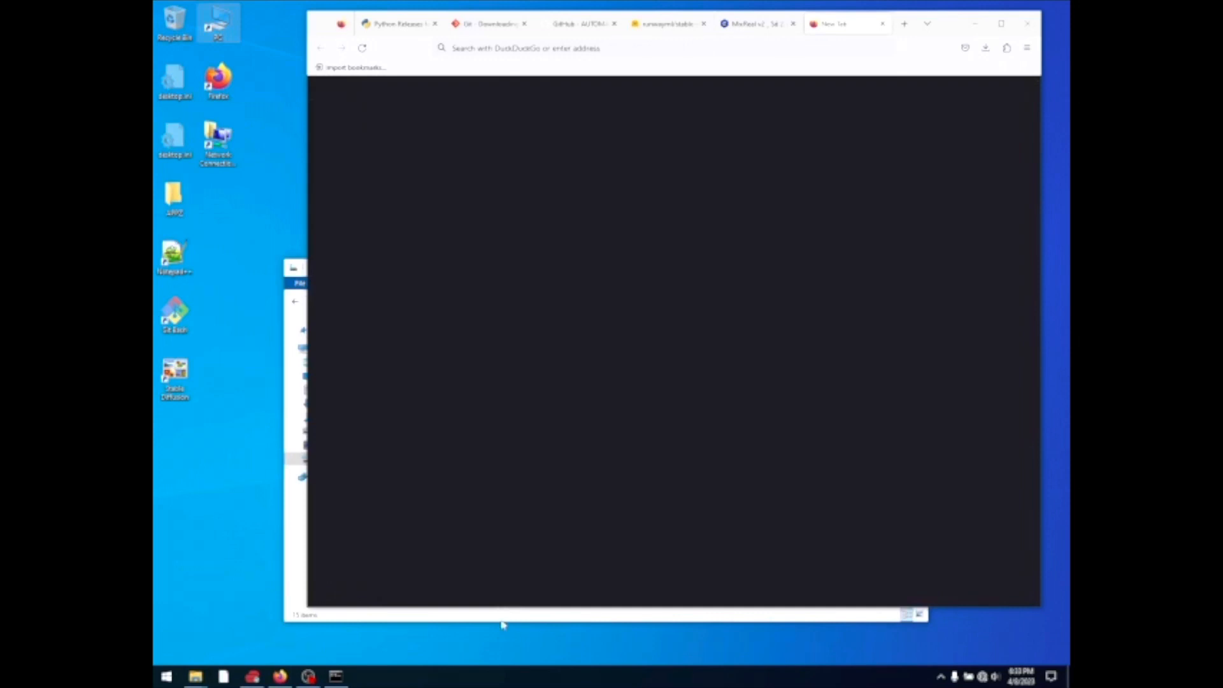
Switch to File Explorer and open the folder C:\STABLE_DIFFUSION\stable-diffusion-webui\models\Stable-diffusion.
{"action": "left_click", "coordinate": [503, 620]}
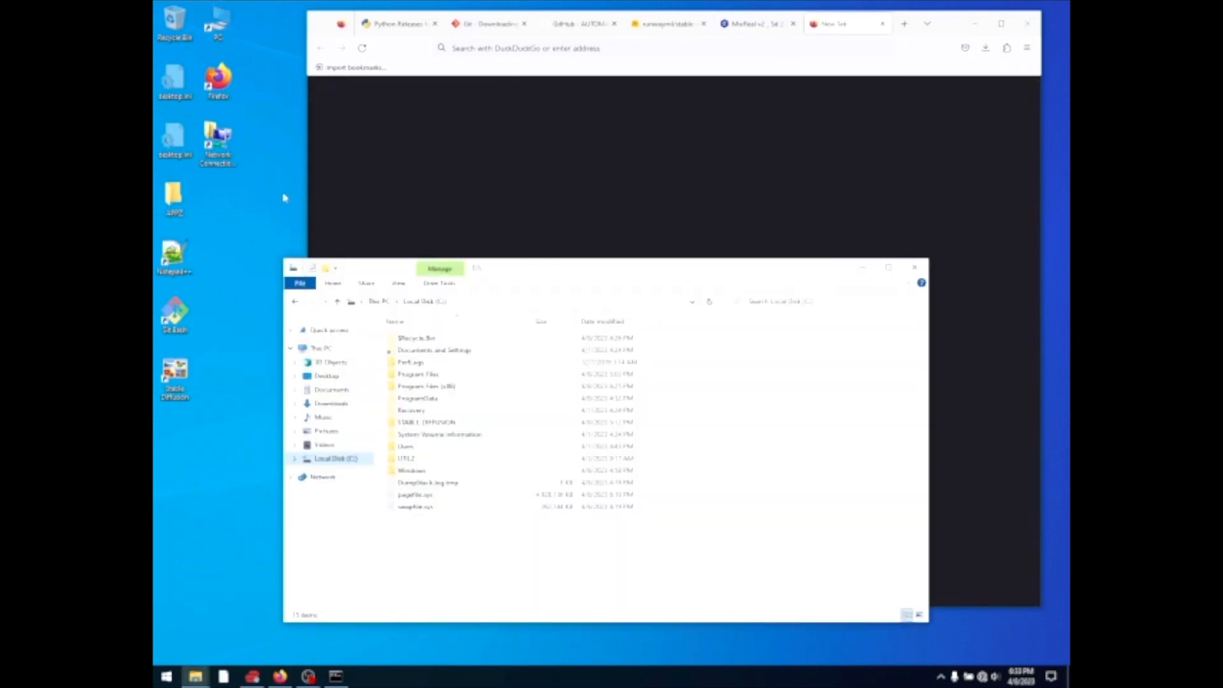
{"action": "left_click_drag", "start_coordinate": [533, 273], "coordinate": [622, 189]}
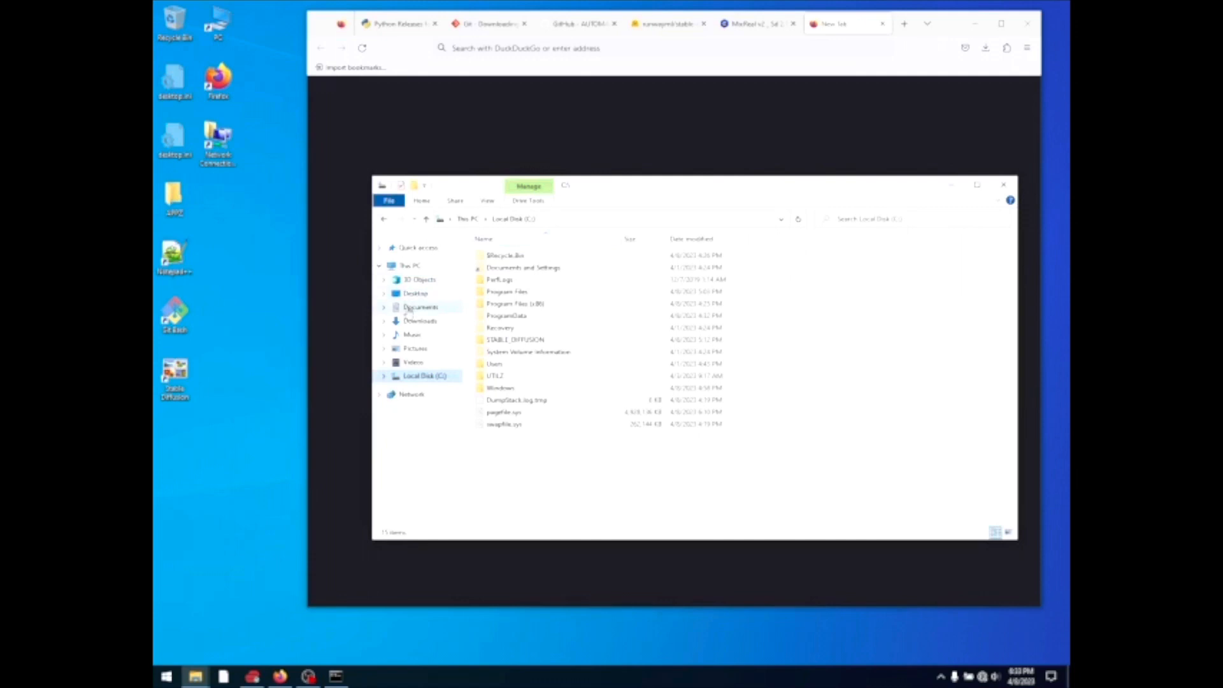
{"action": "double_click", "coordinate": [500, 340]}
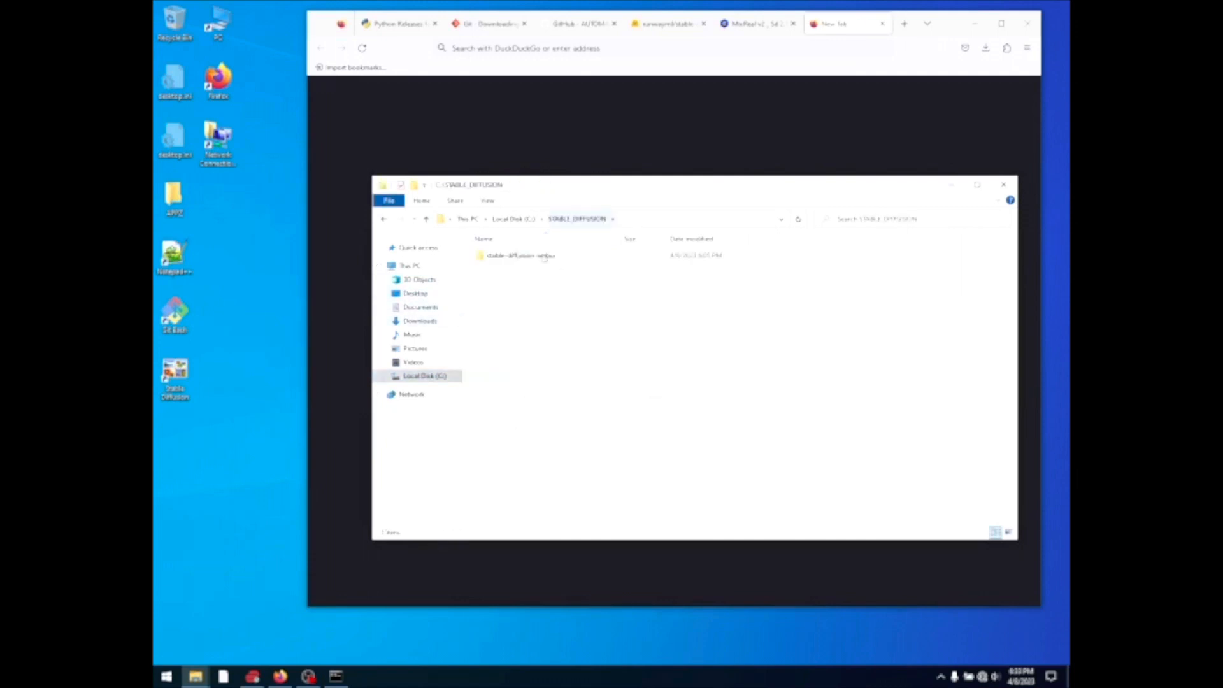
{"action": "double_click", "coordinate": [526, 258]}
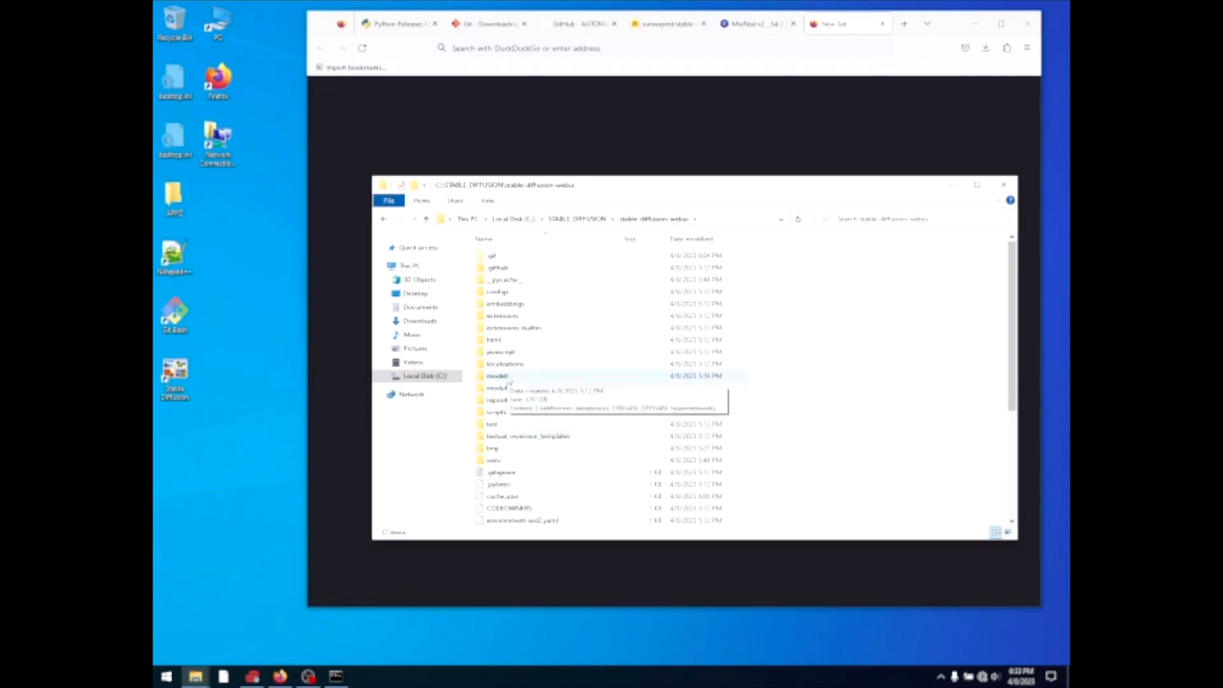
{"action": "double_click", "coordinate": [503, 376]}
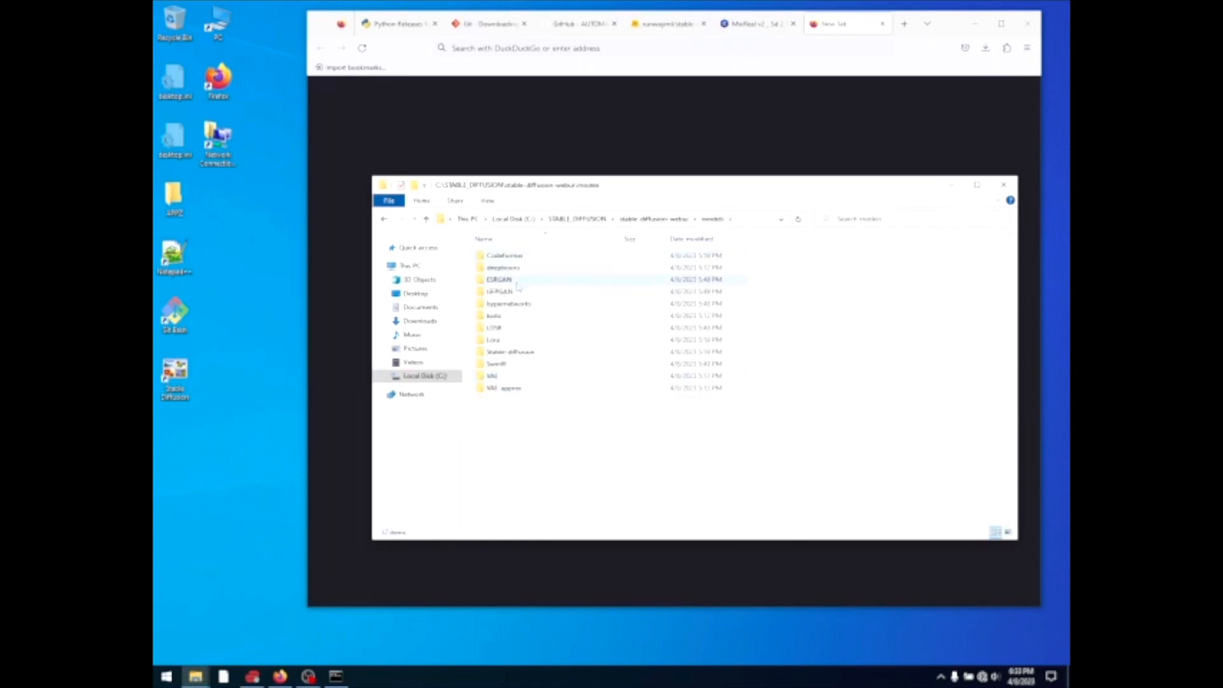
{"action": "double_click", "coordinate": [513, 352]}
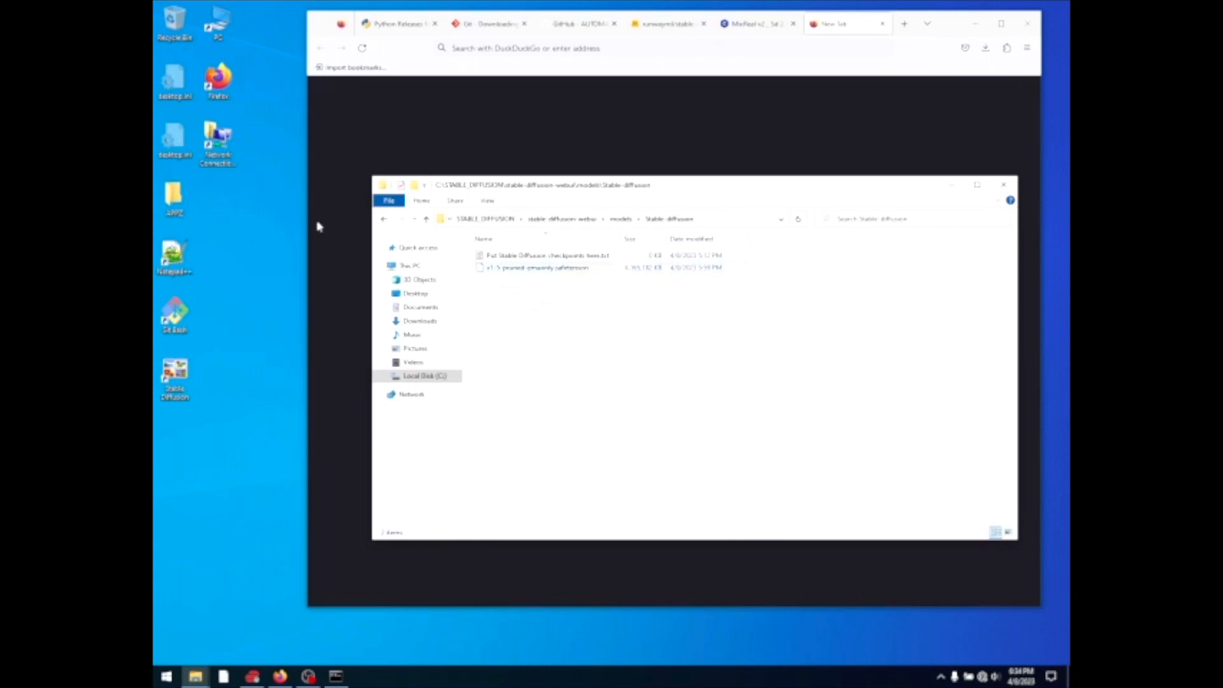
Open the Downloads folder in a second window and arrange it so both file lists are accessible.
{"action": "left_click", "coordinate": [218, 33]}
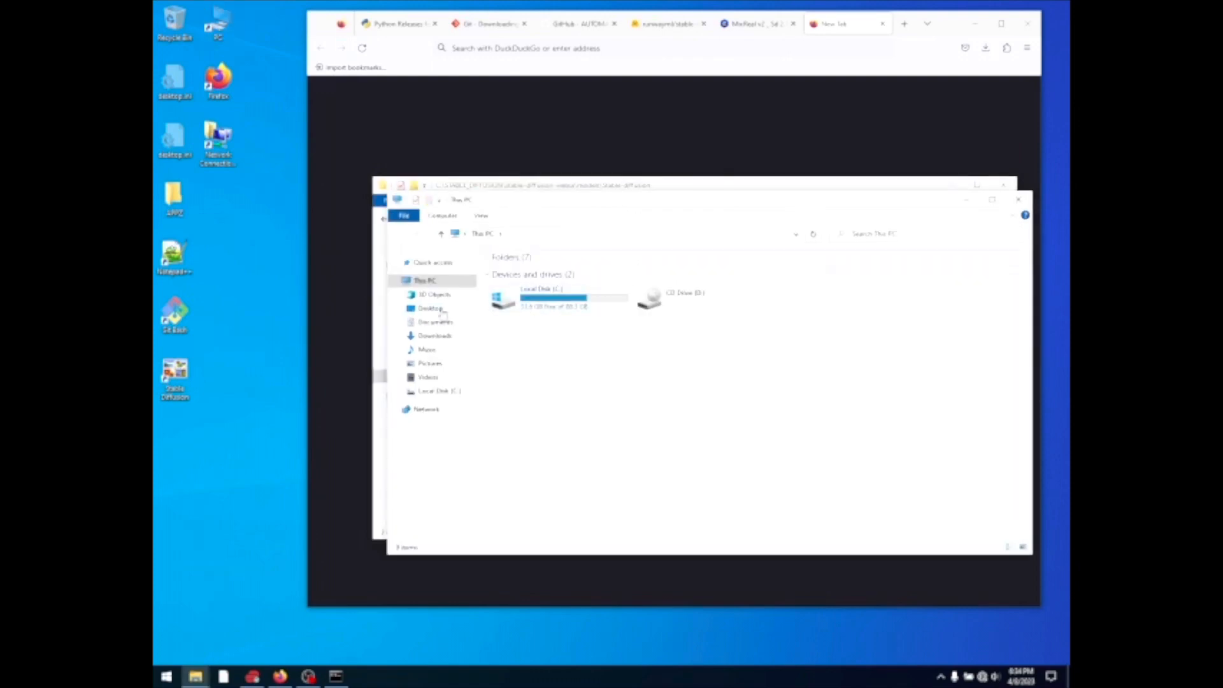
{"action": "left_click", "coordinate": [436, 336]}
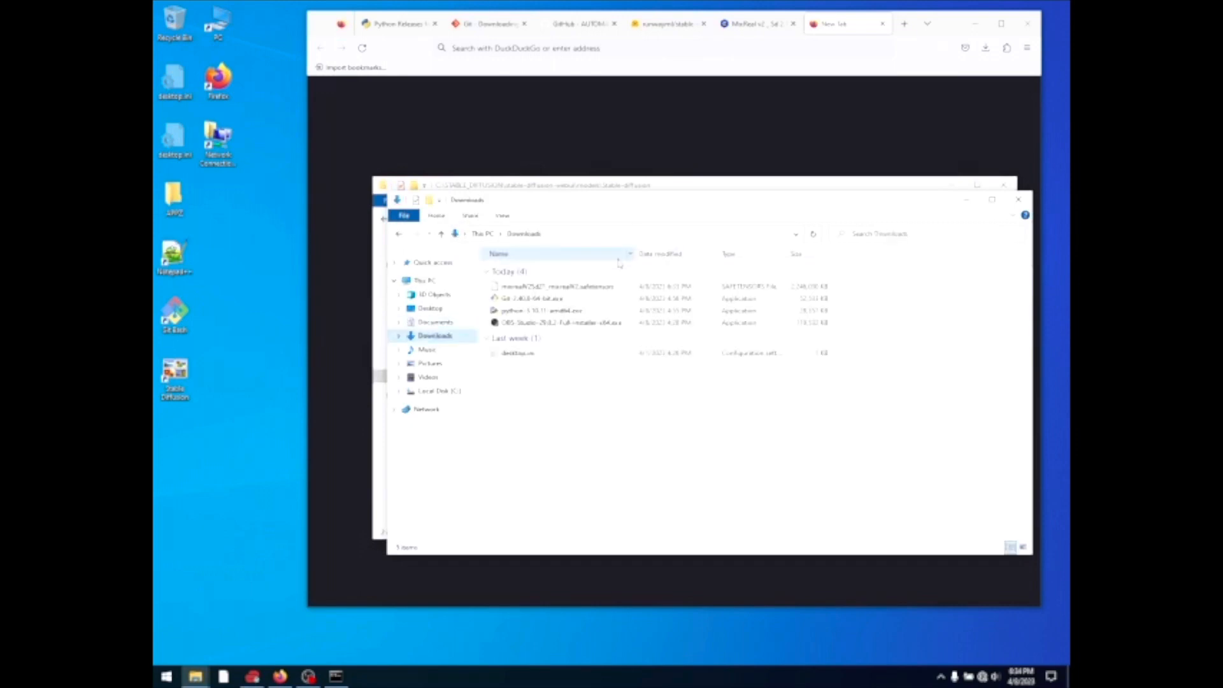
{"action": "left_click_drag", "start_coordinate": [627, 204], "coordinate": [450, 119]}
{"action": "left_click", "coordinate": [890, 204]}
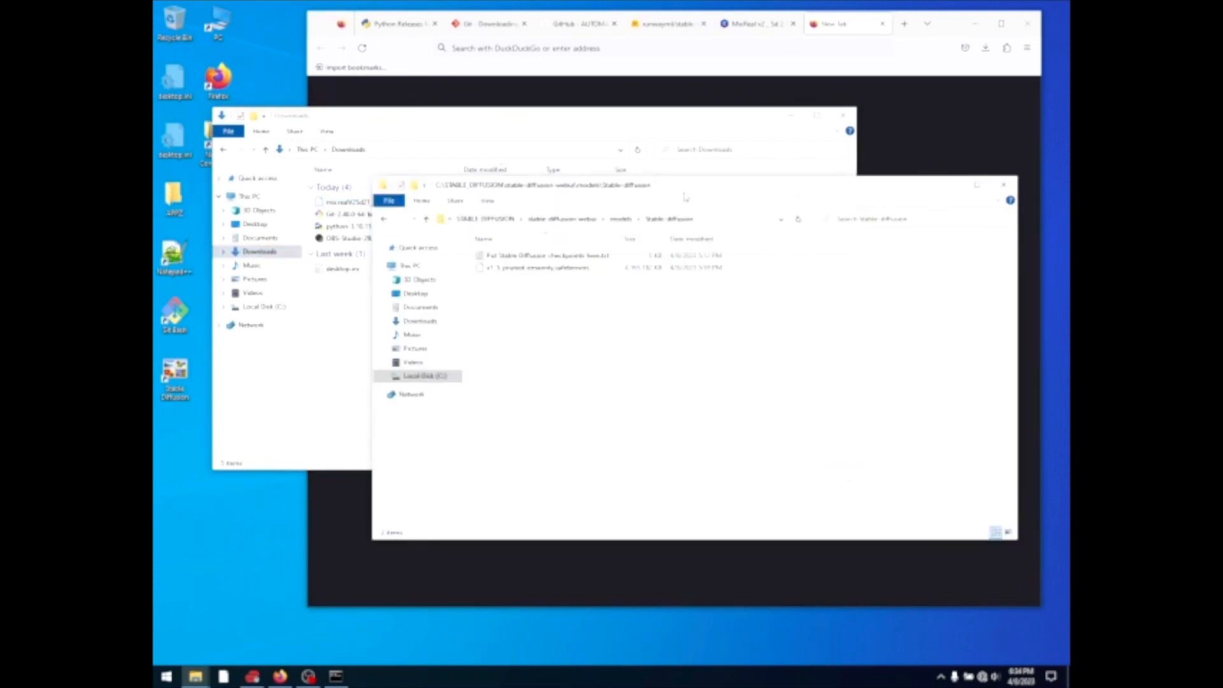
{"action": "left_click_drag", "start_coordinate": [684, 197], "coordinate": [732, 274]}
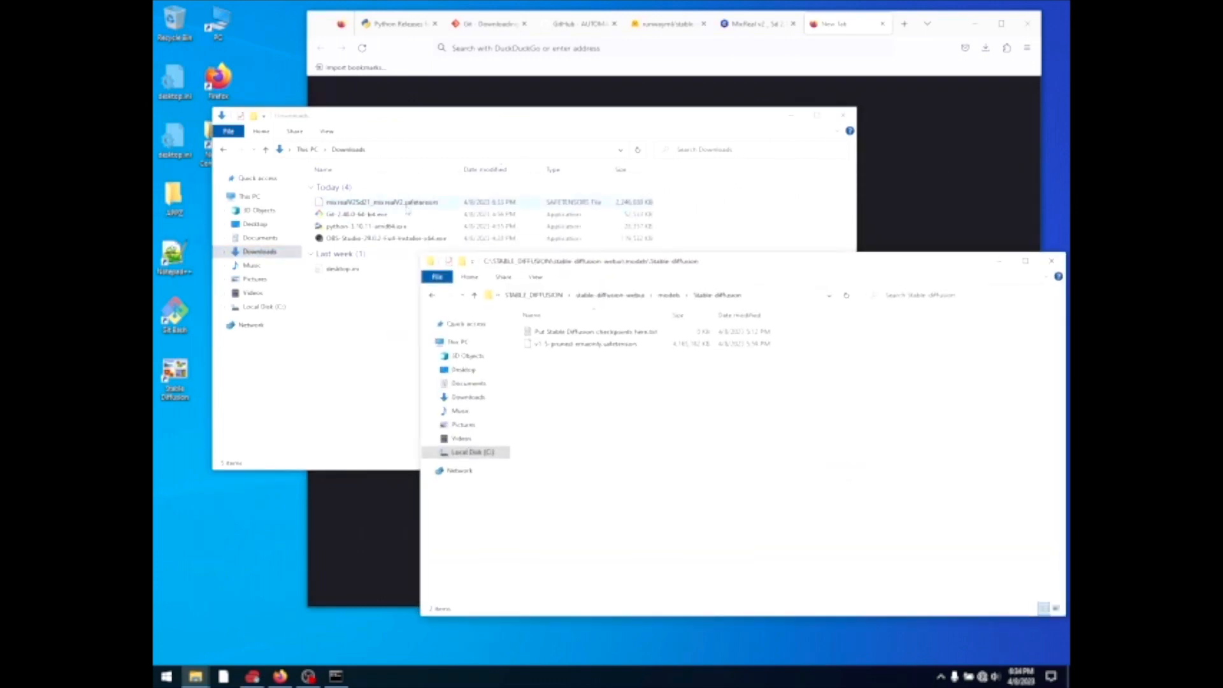
Move the downloaded MixReal v2 safetensors file from Downloads into the models\Stable-diffusion folder.
{"action": "left_click", "coordinate": [395, 206]}
{"action": "left_click_drag", "start_coordinate": [395, 207], "coordinate": [592, 415]}
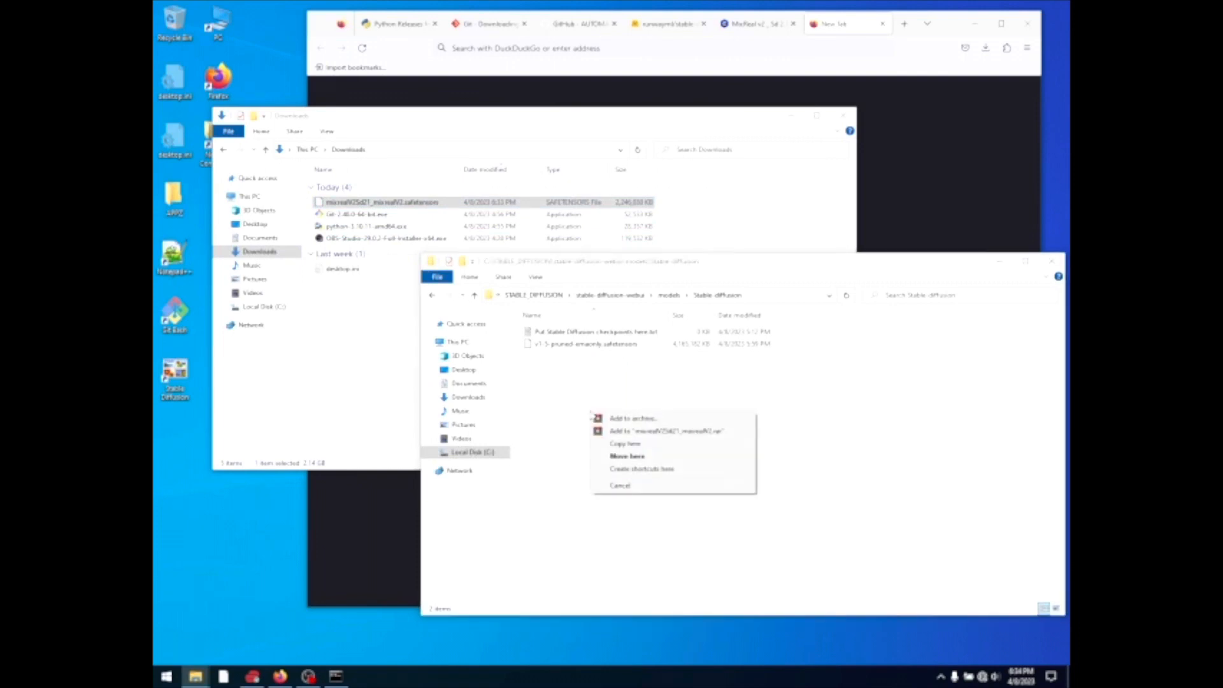
{"action": "left_click", "coordinate": [633, 457]}
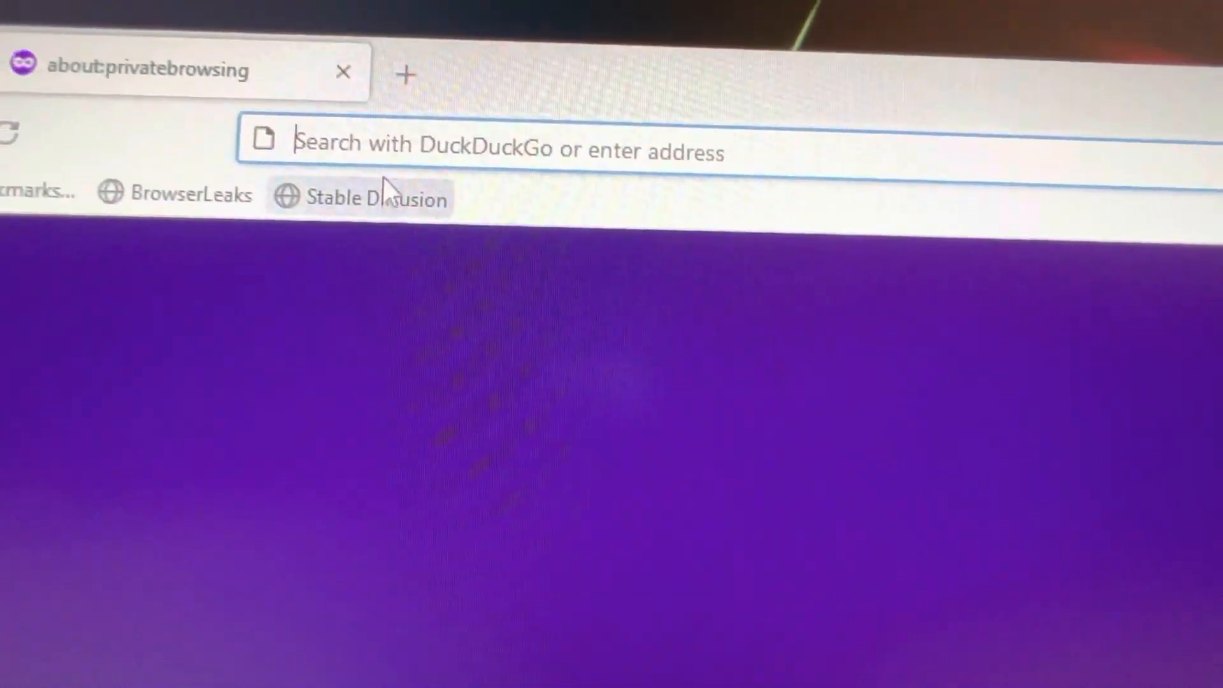
{"action": "type", "text": "h"}
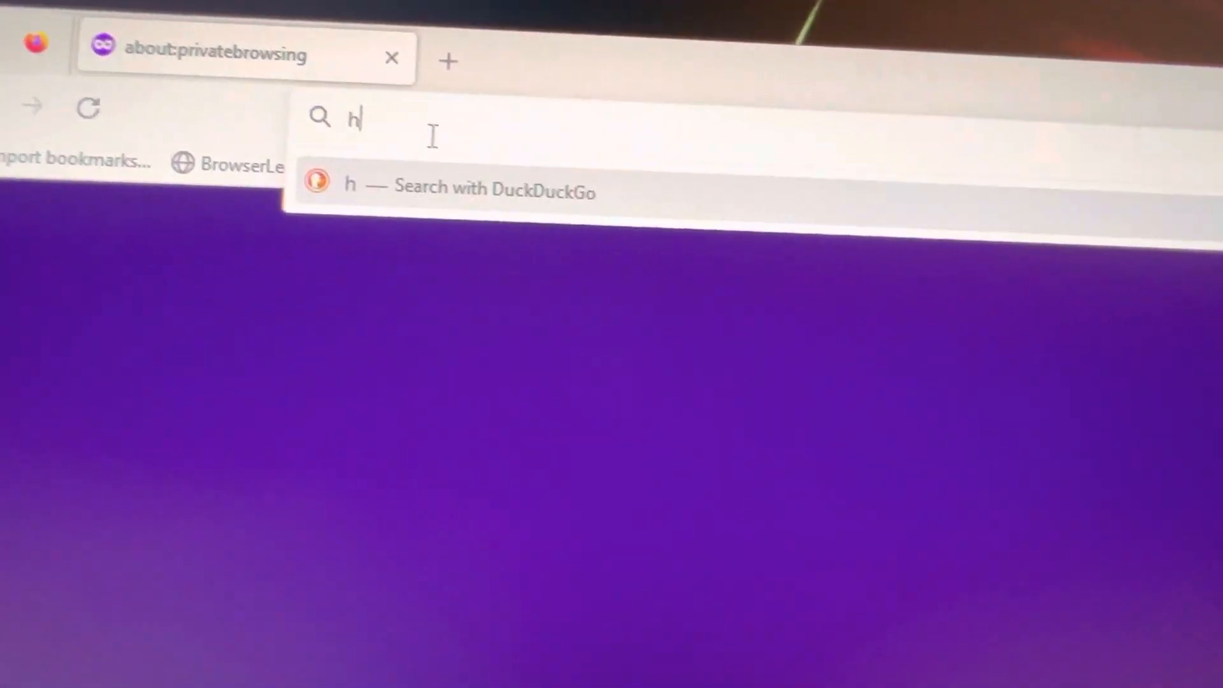
{"action": "type", "text": "ttp://"}
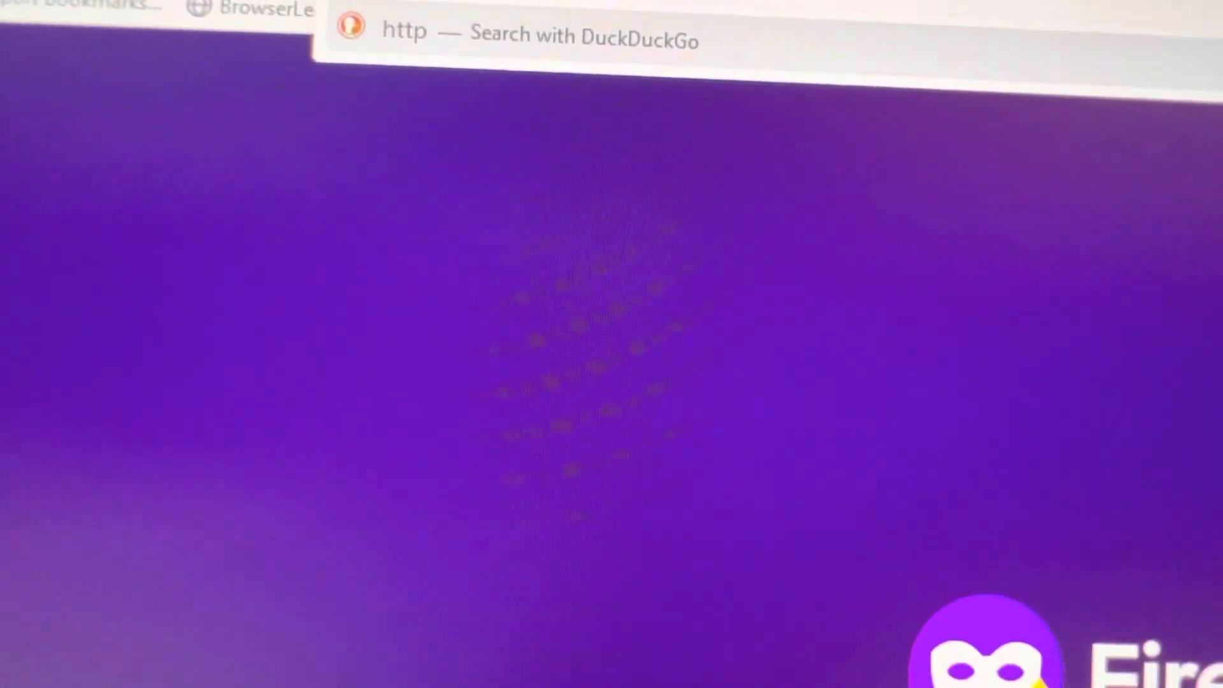
{"action": "type", "text": "127.0.0."}
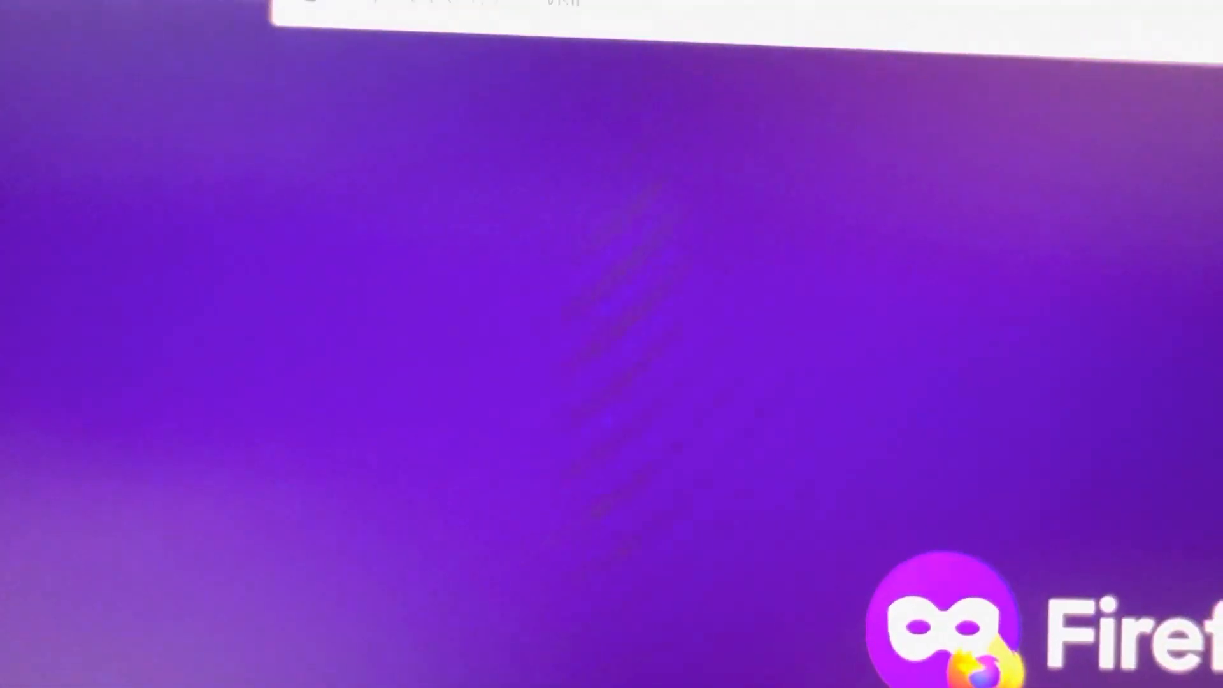
{"action": "type", "text": "1"}
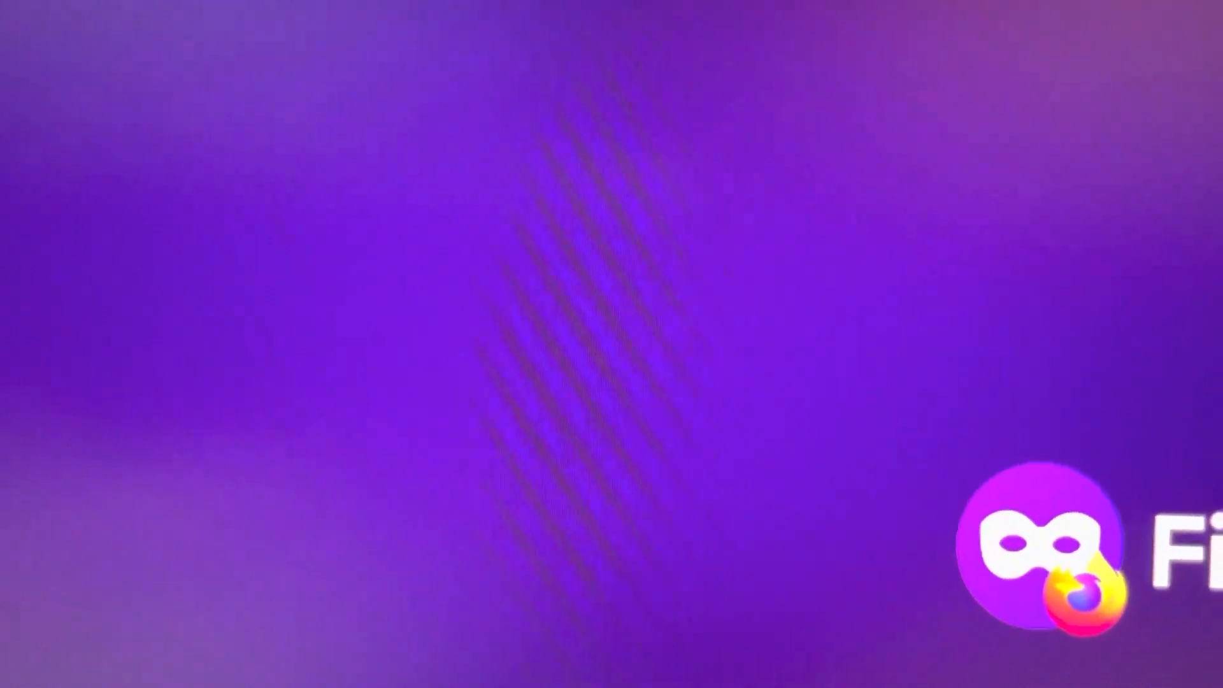
{"action": "type", "text": ":7860"}
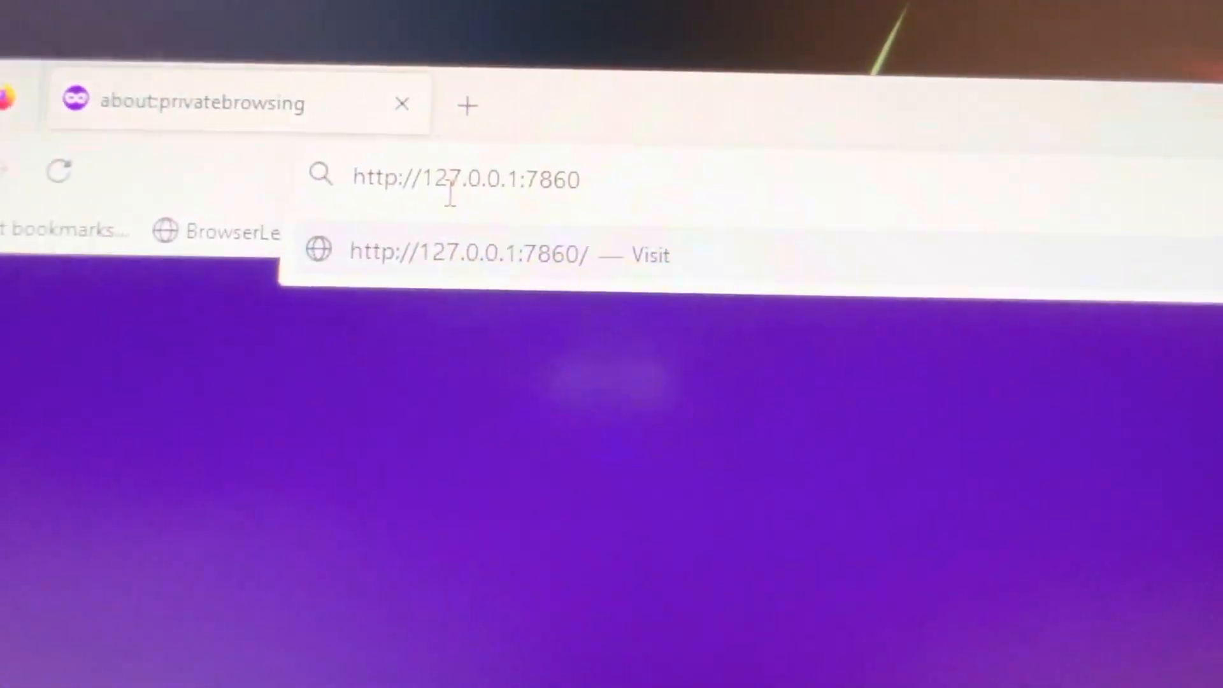
{"action": "key", "text": "Return"}
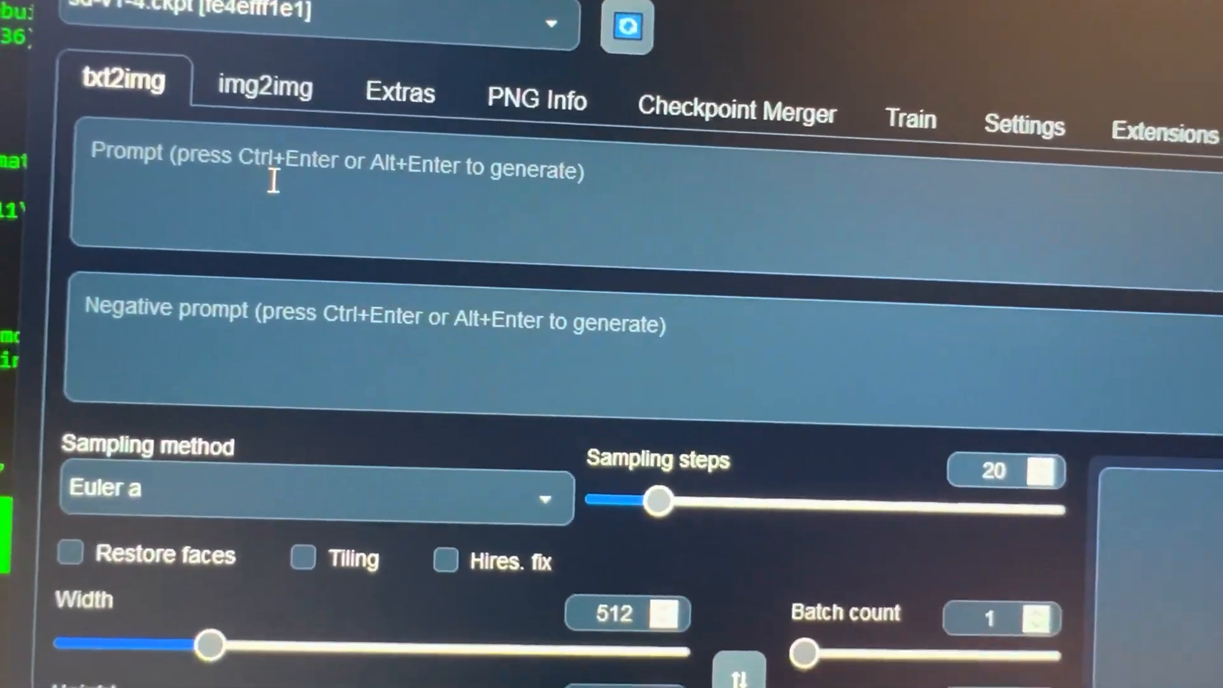
Generate an image from the prompt "fuzzy maine coon cat running in a field, vivid color" and show the result larger.
{"action": "left_click", "coordinate": [273, 181]}
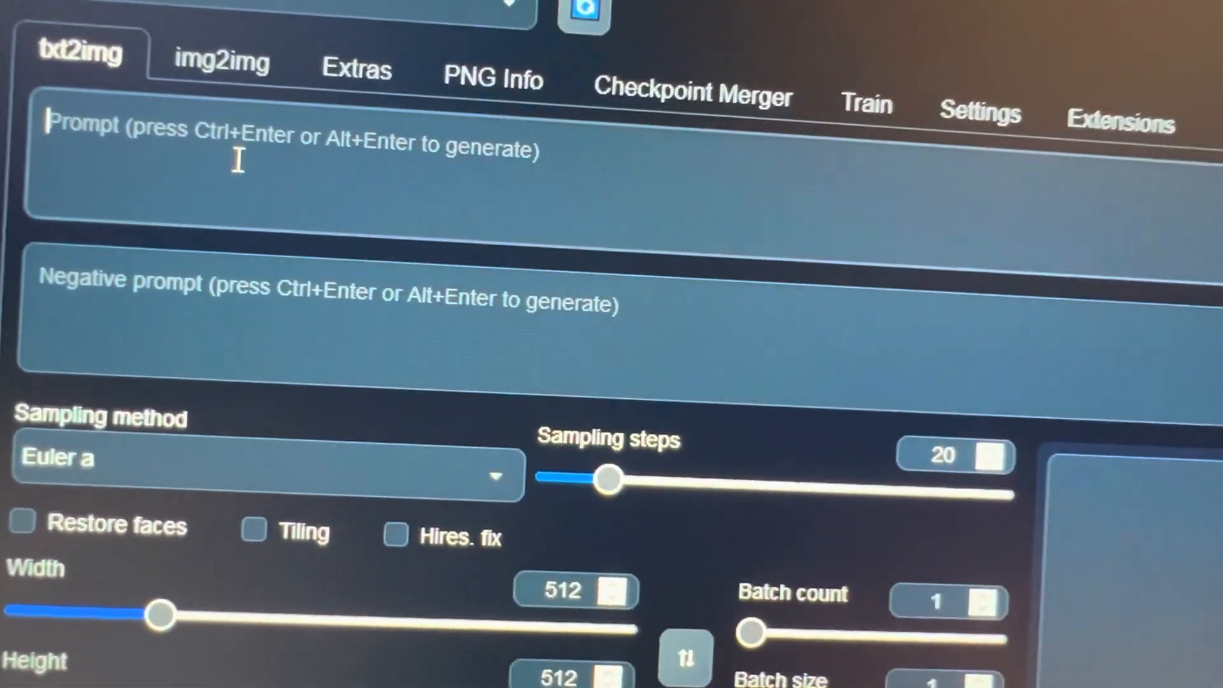
{"action": "type", "text": "fuz"}
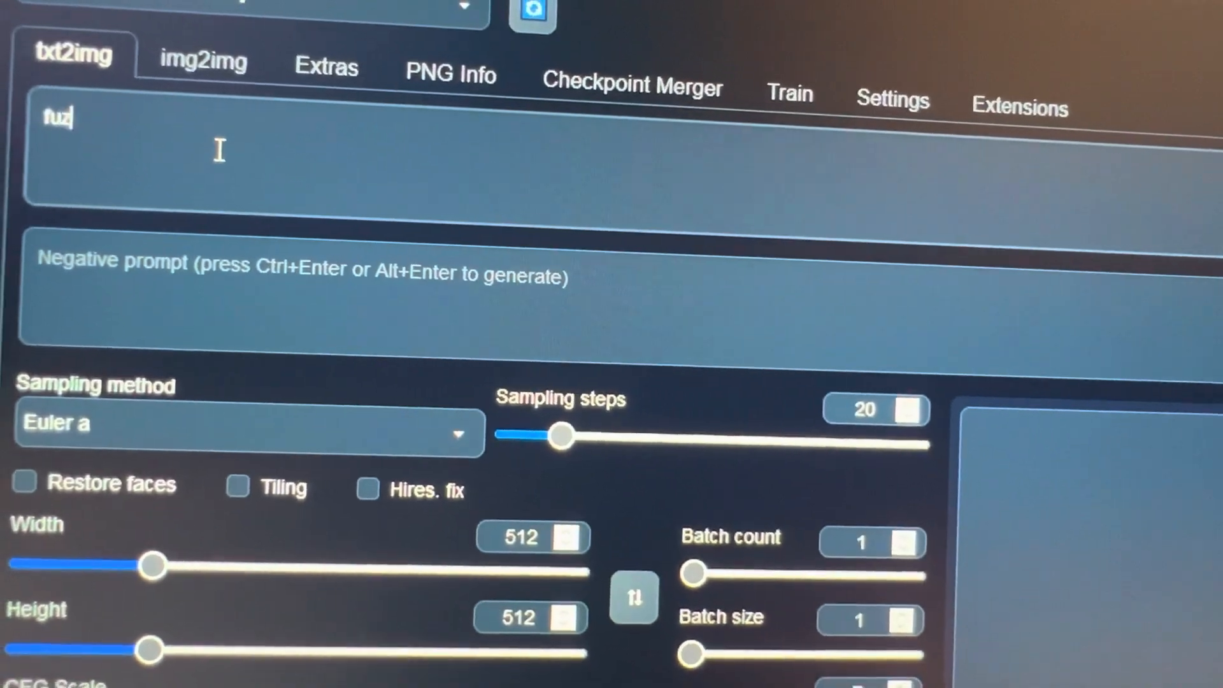
{"action": "type", "text": "zy ma"}
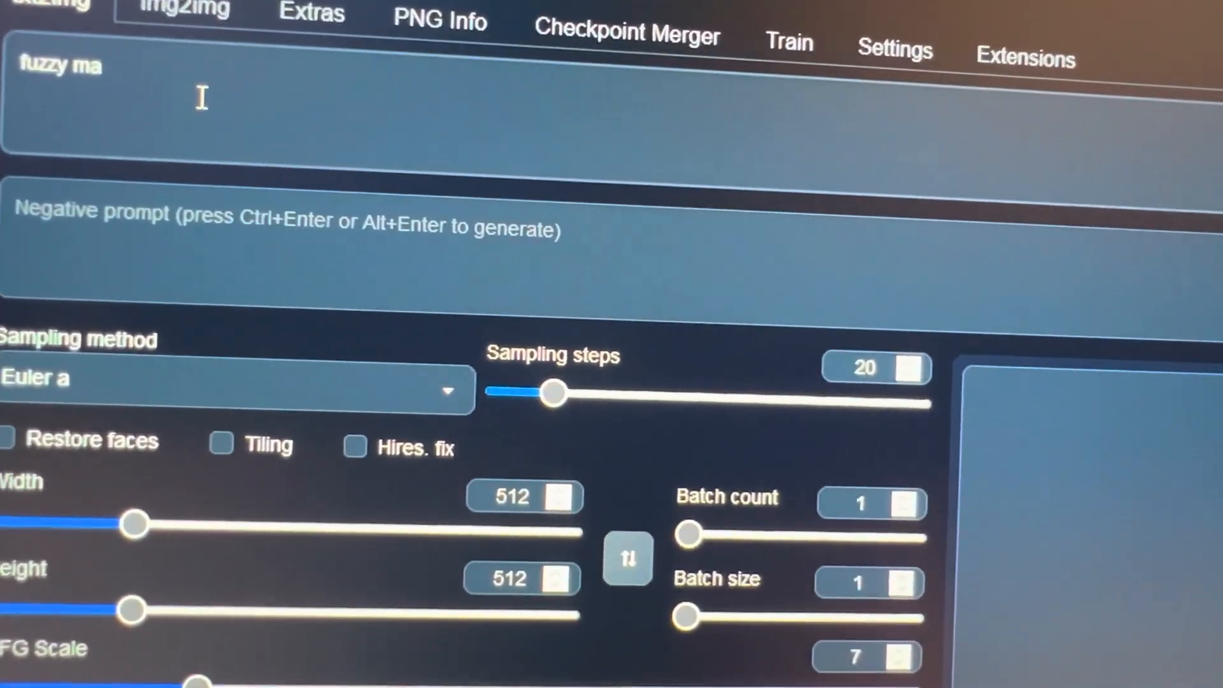
{"action": "type", "text": "ine coo"}
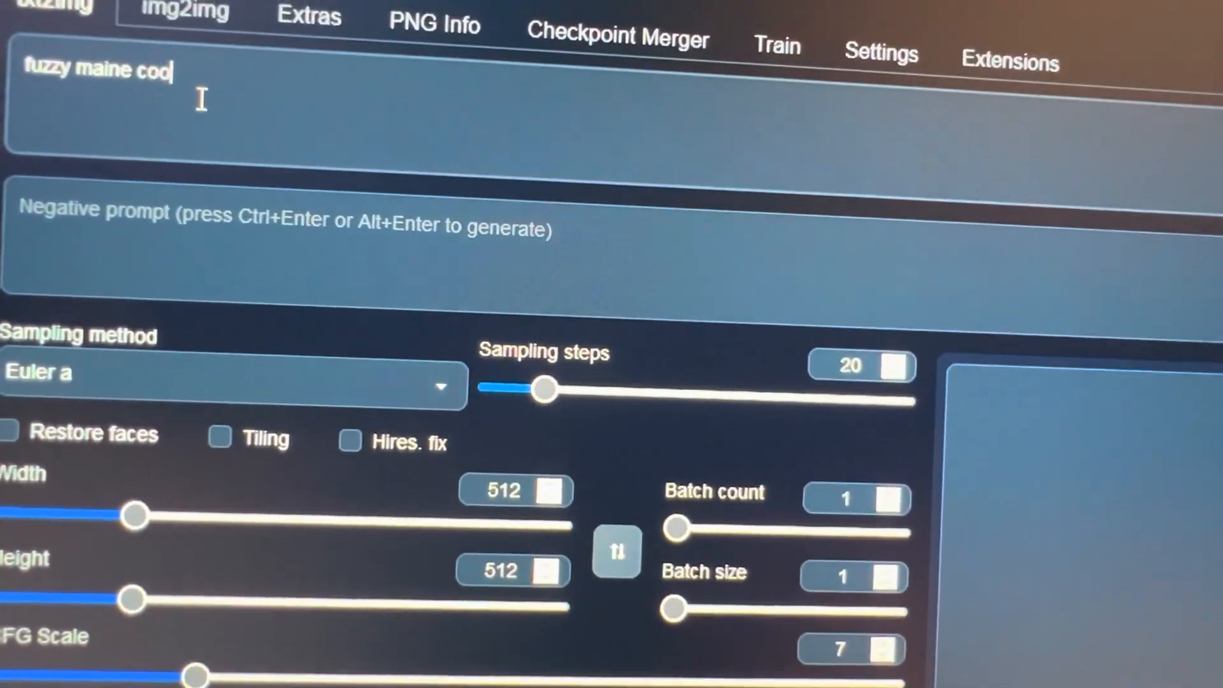
{"action": "type", "text": "n cat "}
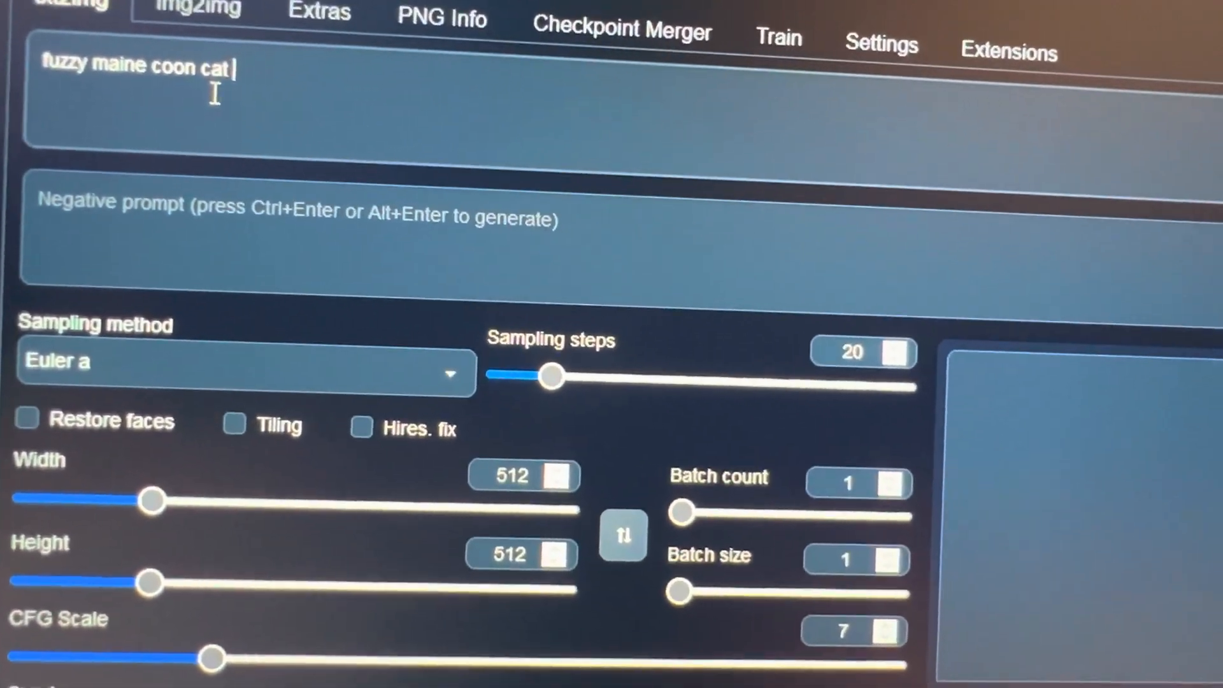
{"action": "type", "text": "runnin"}
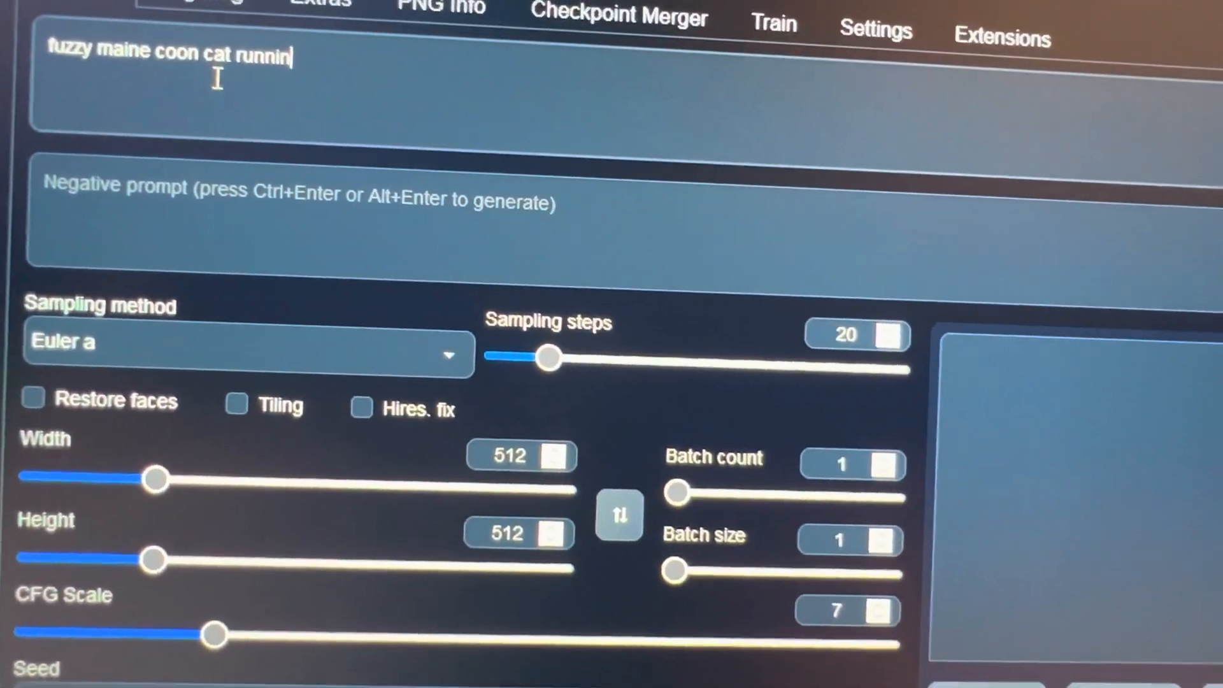
{"action": "type", "text": "g in a"}
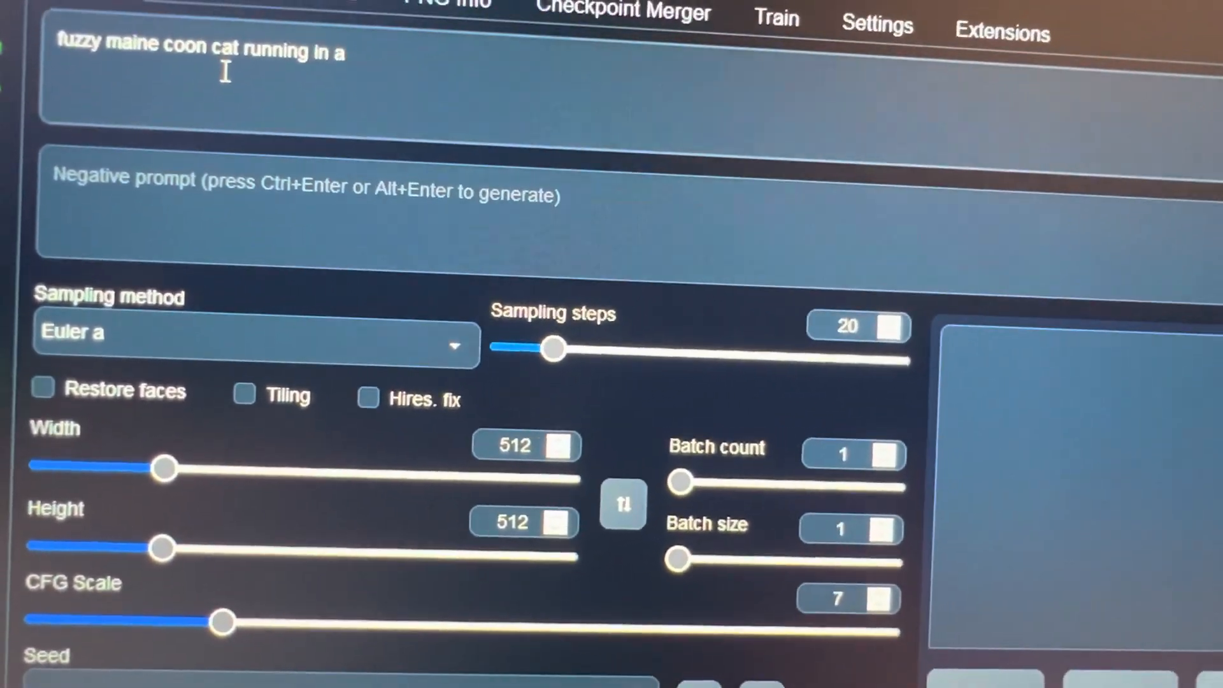
{"action": "type", "text": " fiel"}
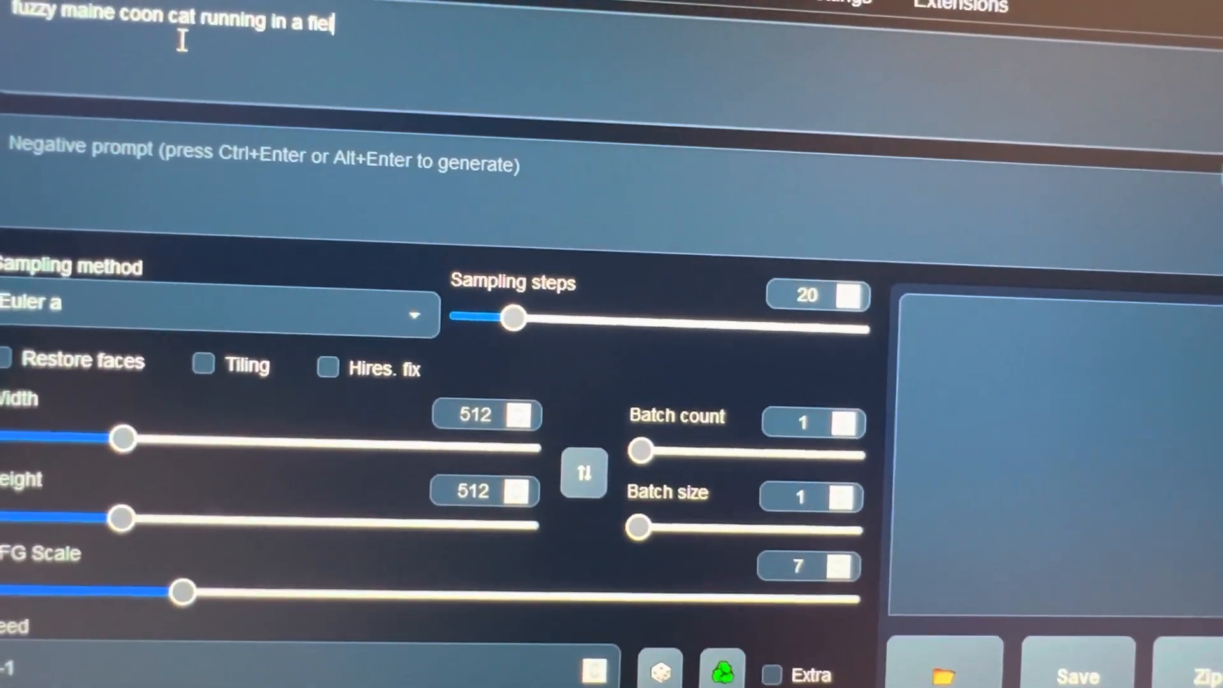
{"action": "type", "text": "d, v"}
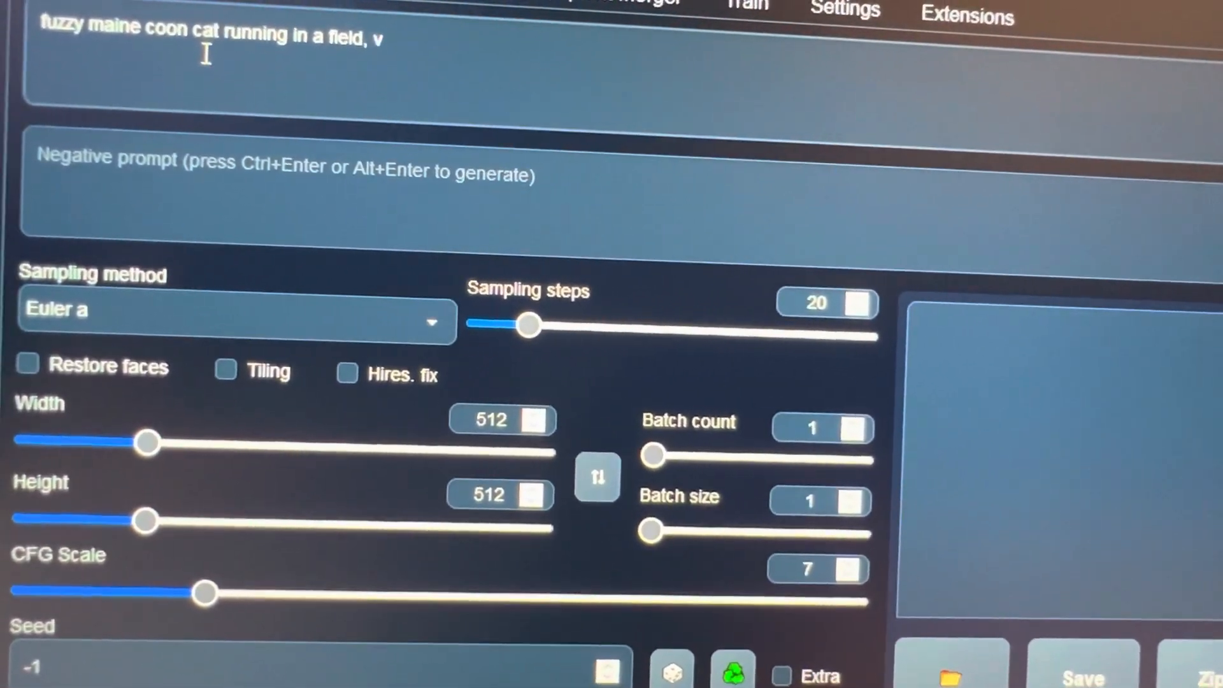
{"action": "type", "text": "ivid colo"}
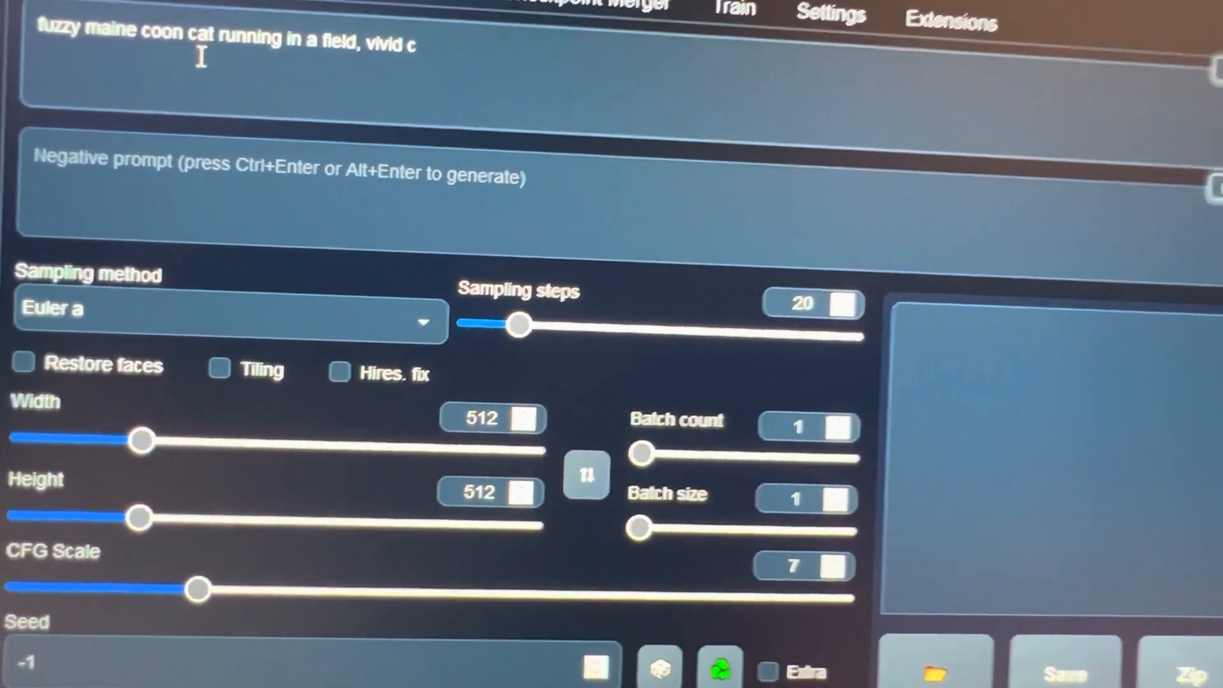
{"action": "type", "text": "r"}
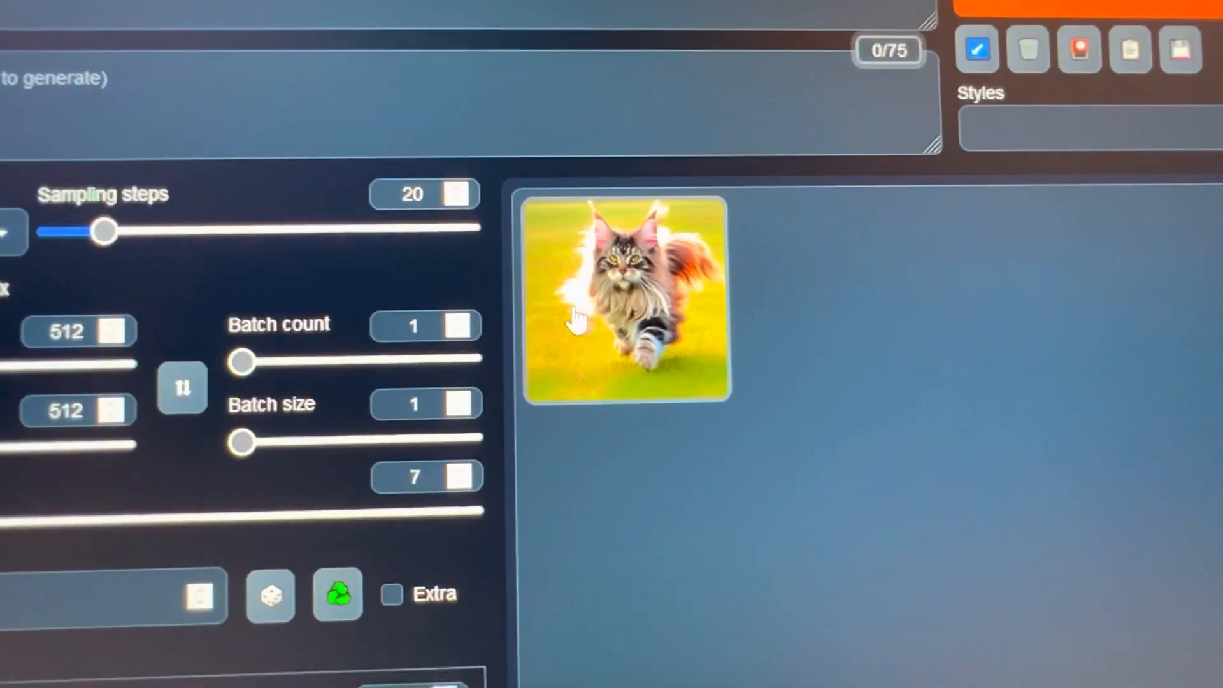
{"action": "left_click", "coordinate": [576, 318]}
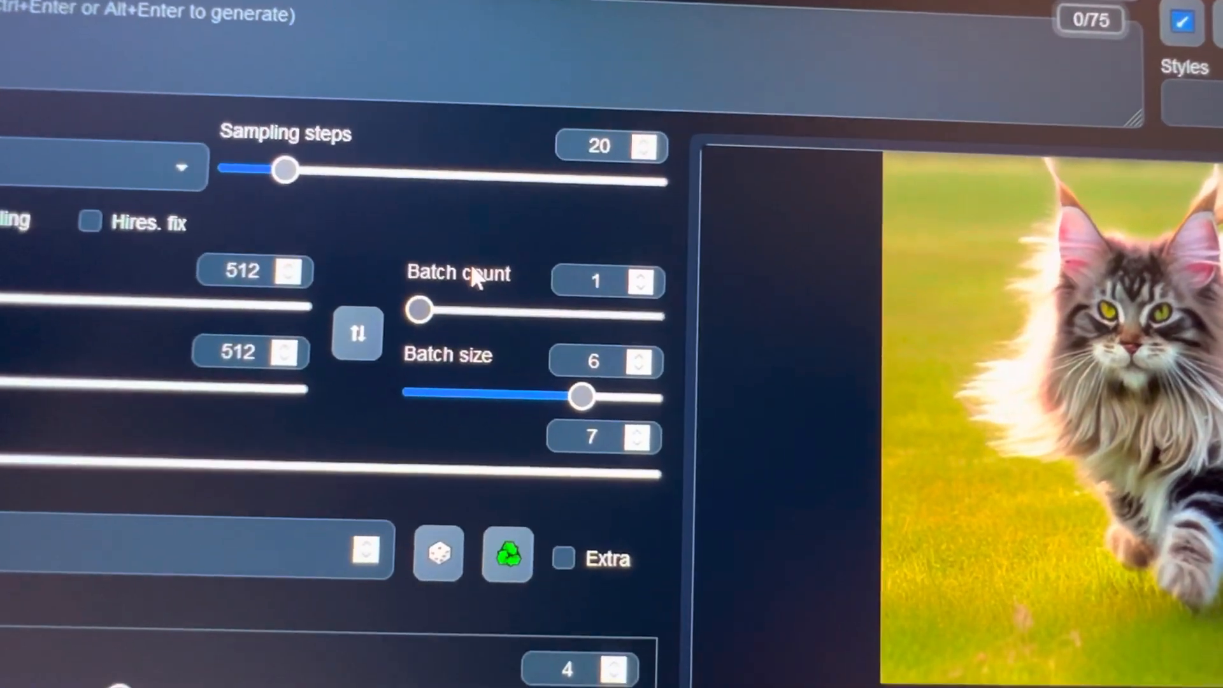
Set the batch count to 6 and generate the set of cat images.
{"action": "mouse_move", "coordinate": [369, 290]}
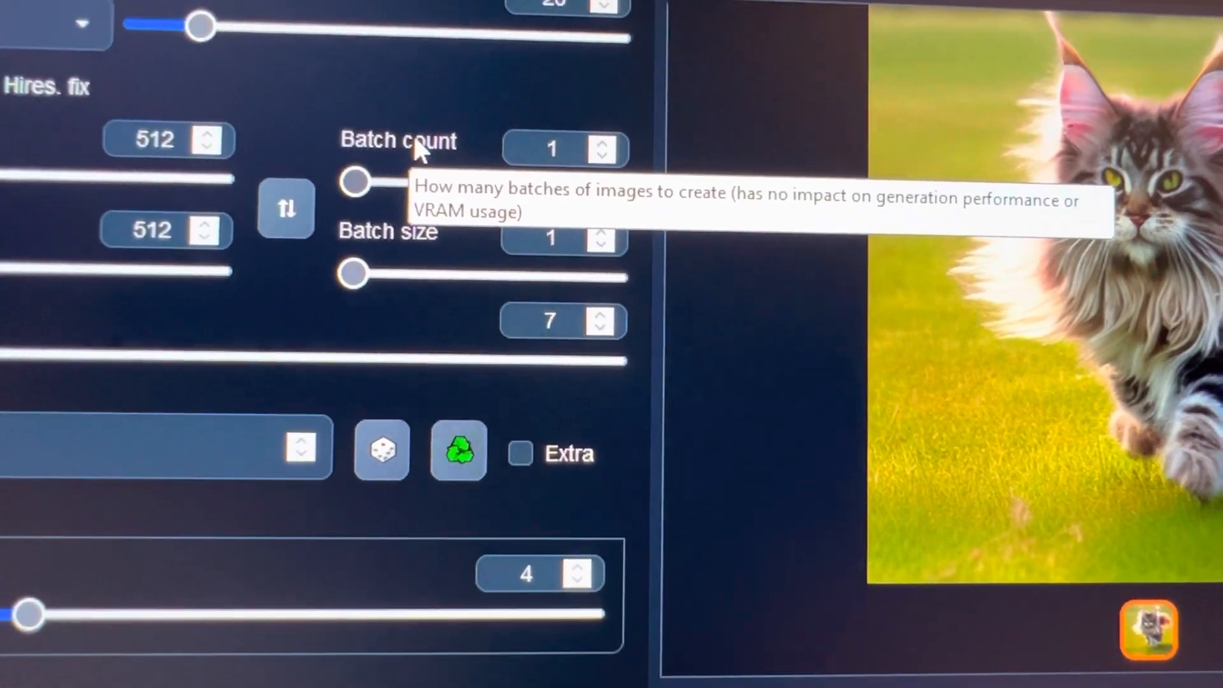
{"action": "double_click", "coordinate": [569, 156]}
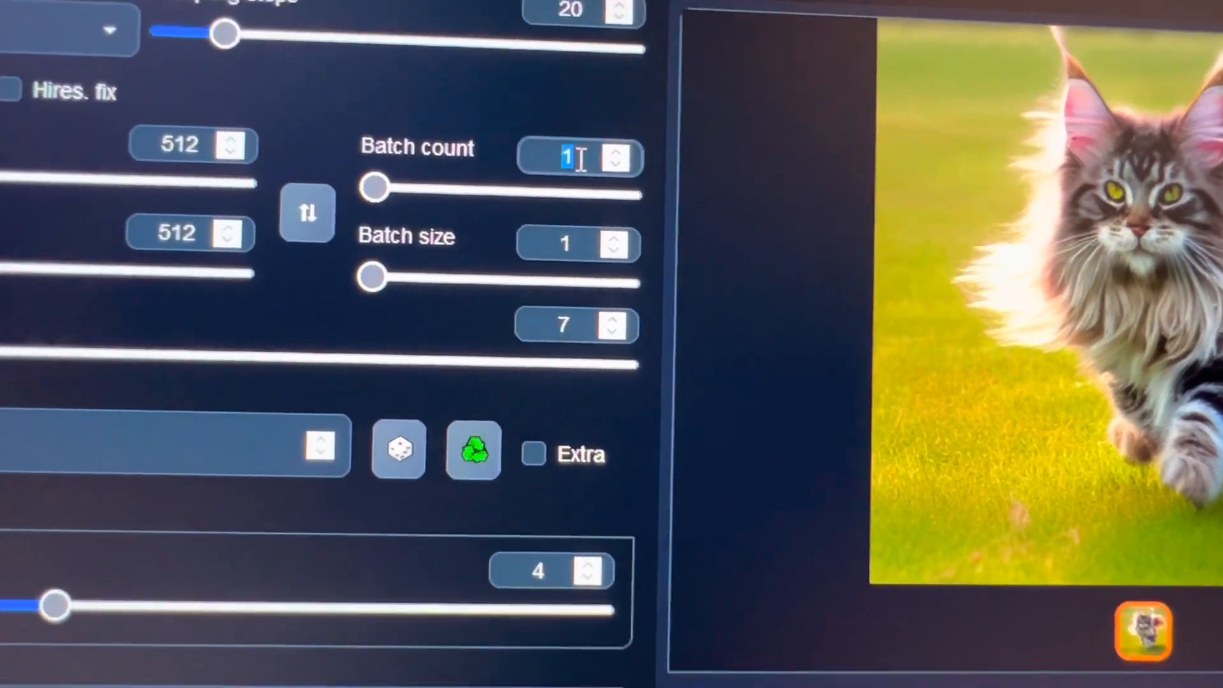
{"action": "type", "text": "6"}
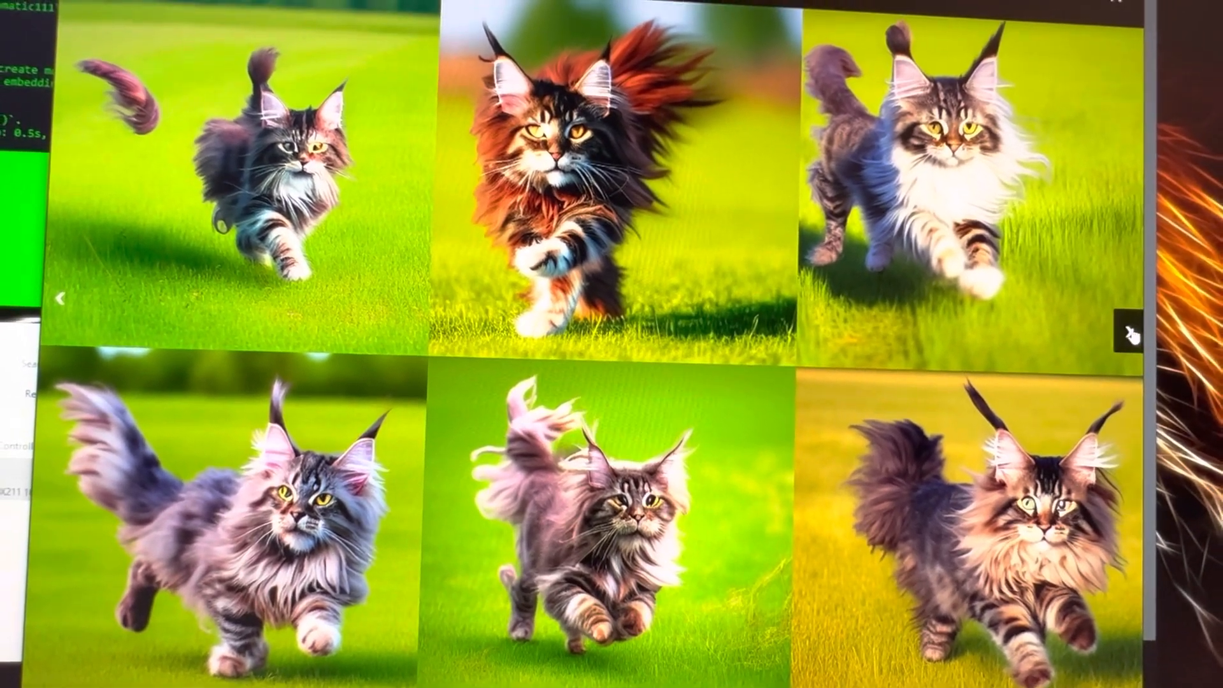
Page through the generated cat images in the full-size viewer and examine each one for flaws.
{"action": "left_click", "coordinate": [1136, 332]}
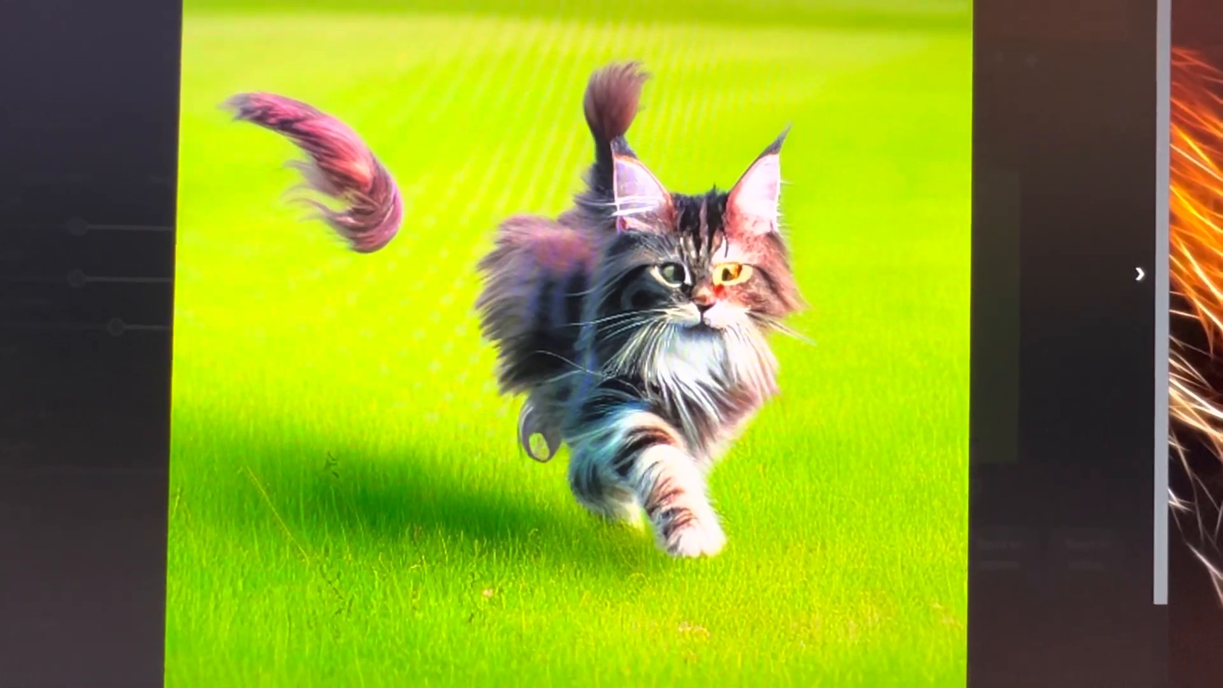
{"action": "left_click", "coordinate": [1144, 278]}
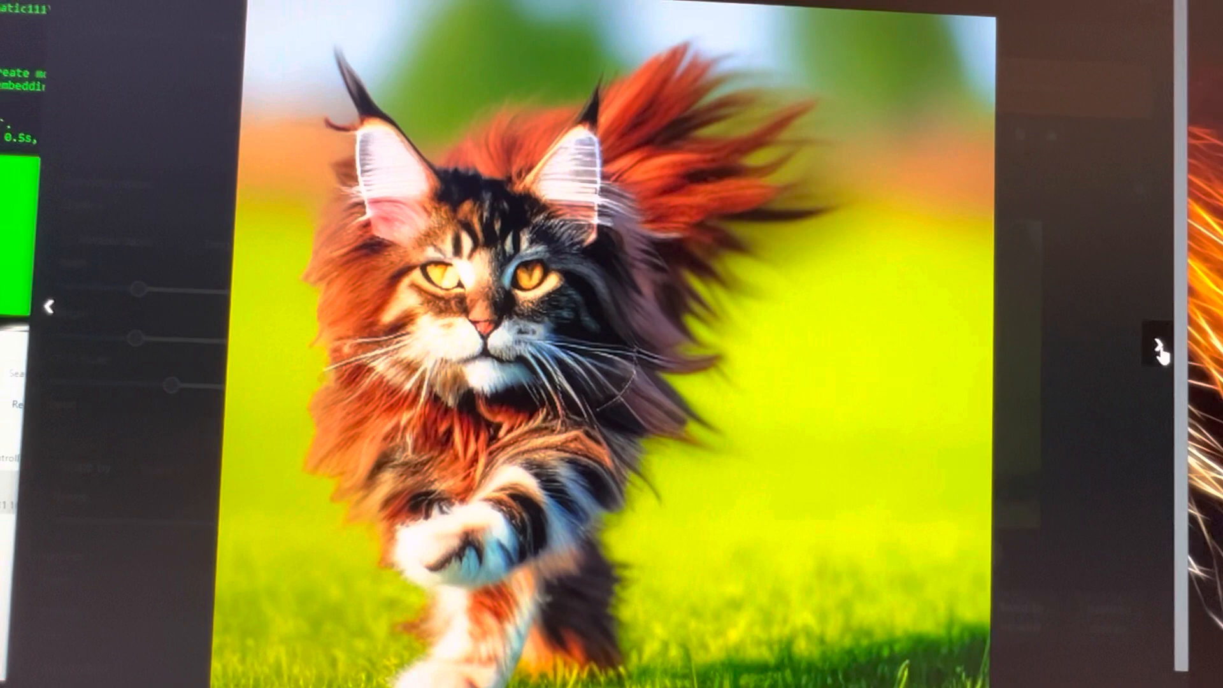
{"action": "left_click", "coordinate": [1158, 348]}
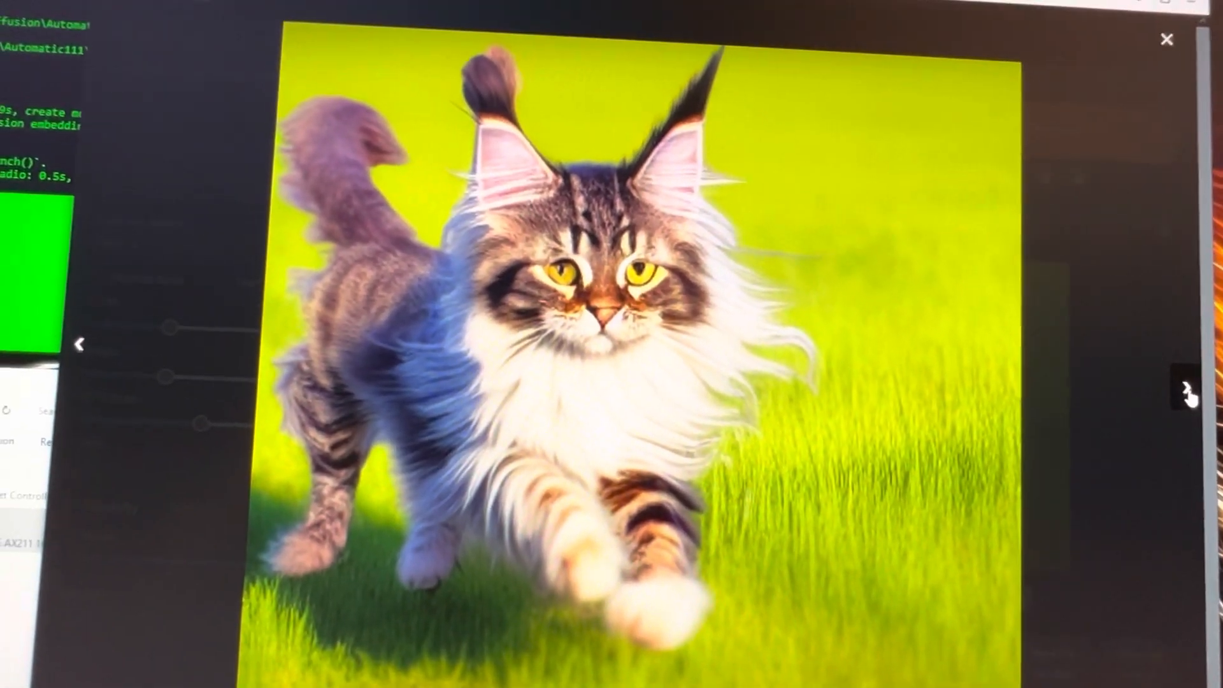
{"action": "left_click", "coordinate": [1174, 379]}
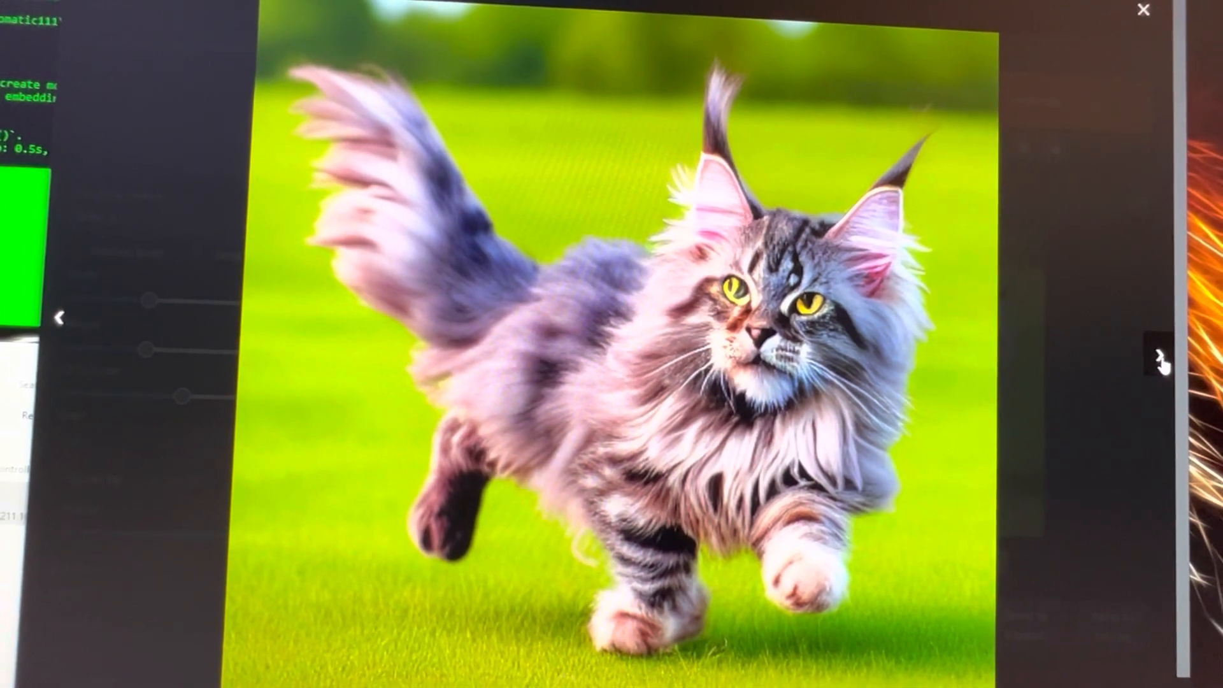
{"action": "left_click", "coordinate": [1160, 356]}
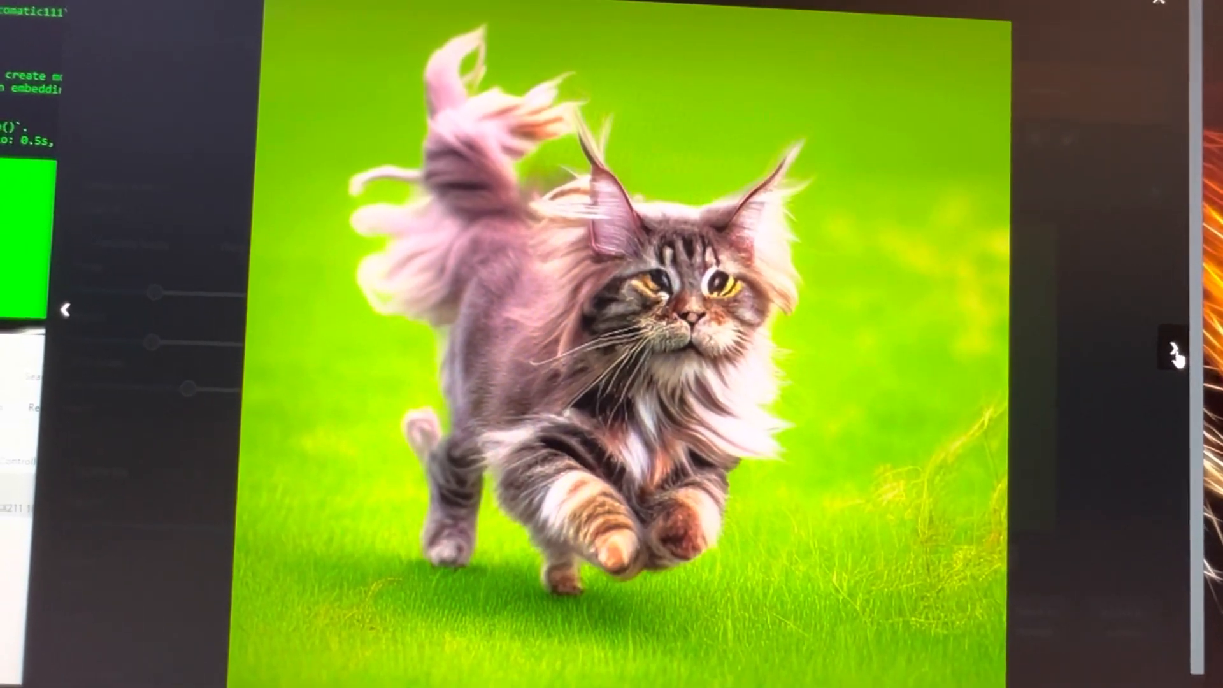
{"action": "left_click", "coordinate": [1173, 352]}
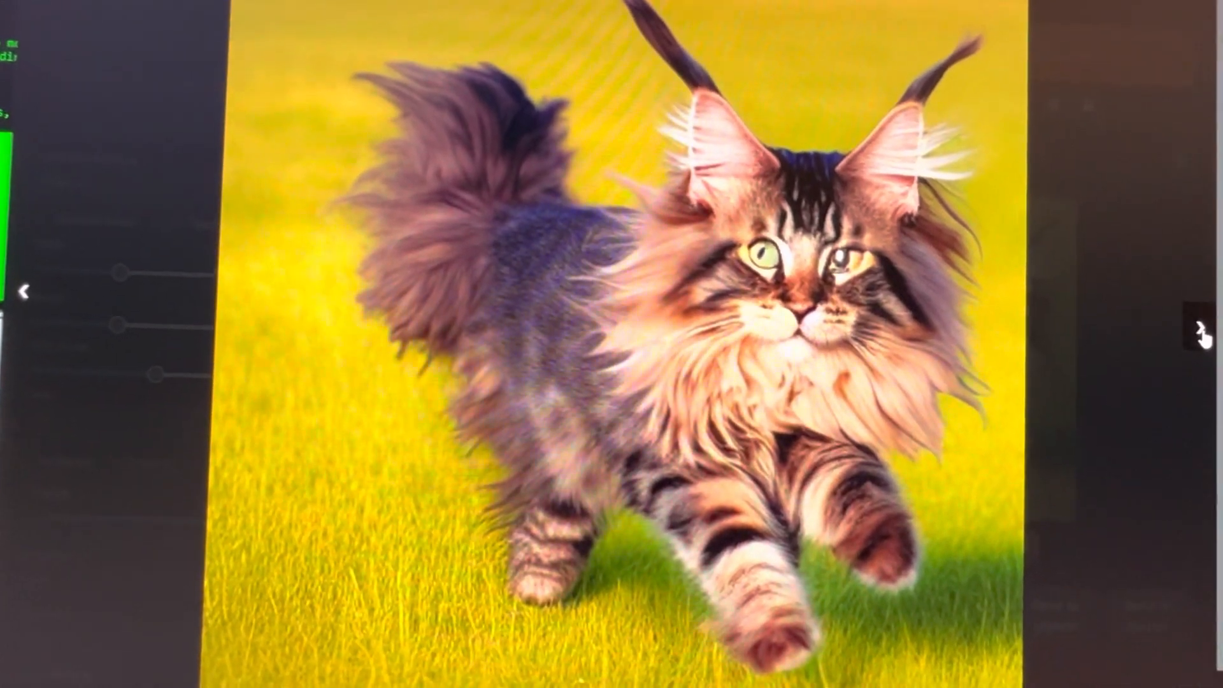
{"action": "left_click", "coordinate": [1201, 332]}
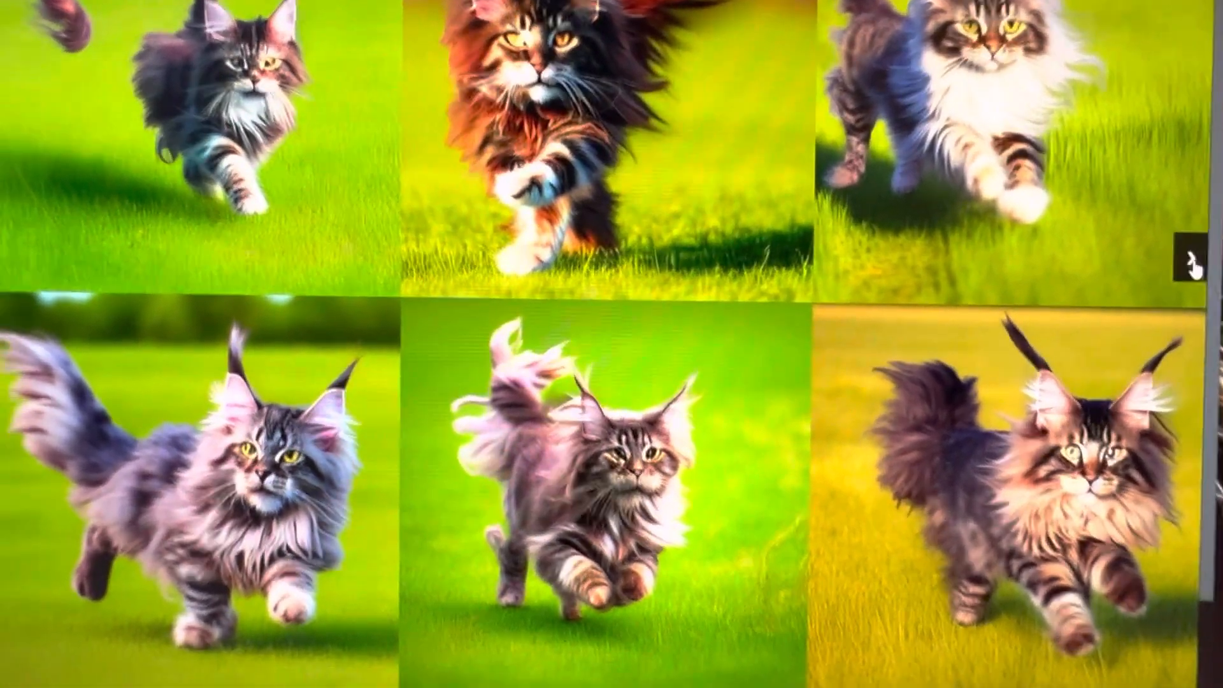
{"action": "left_click", "coordinate": [1190, 261]}
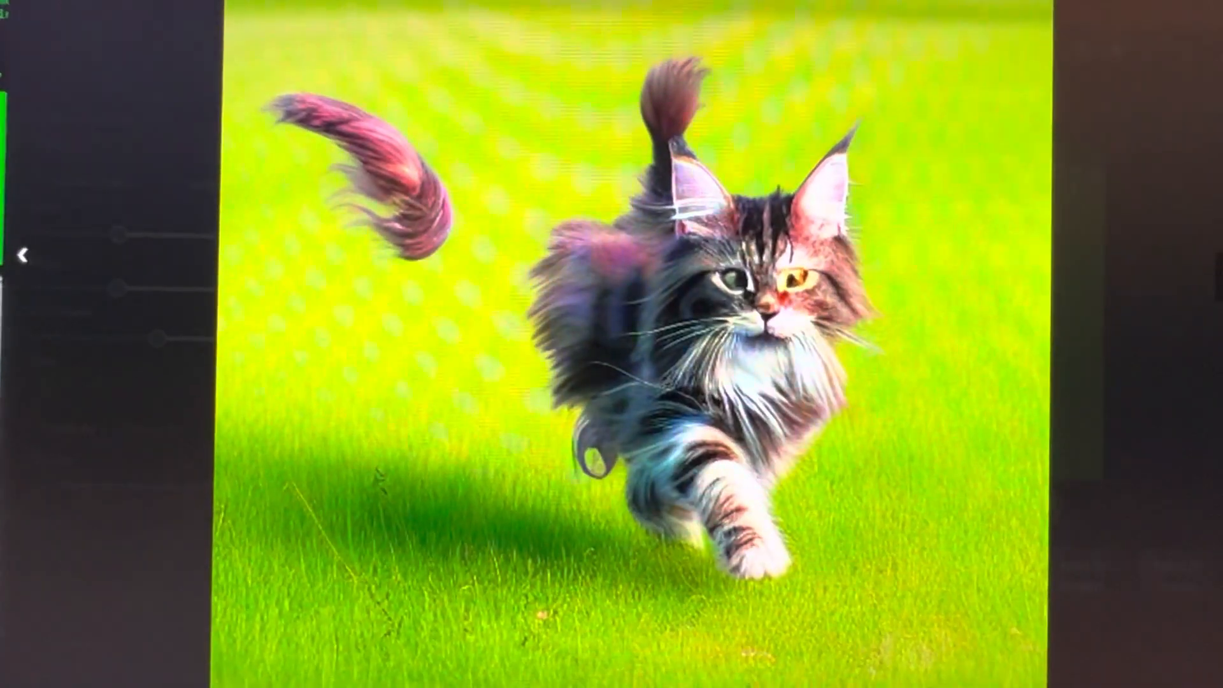
{"action": "left_click", "coordinate": [1218, 277]}
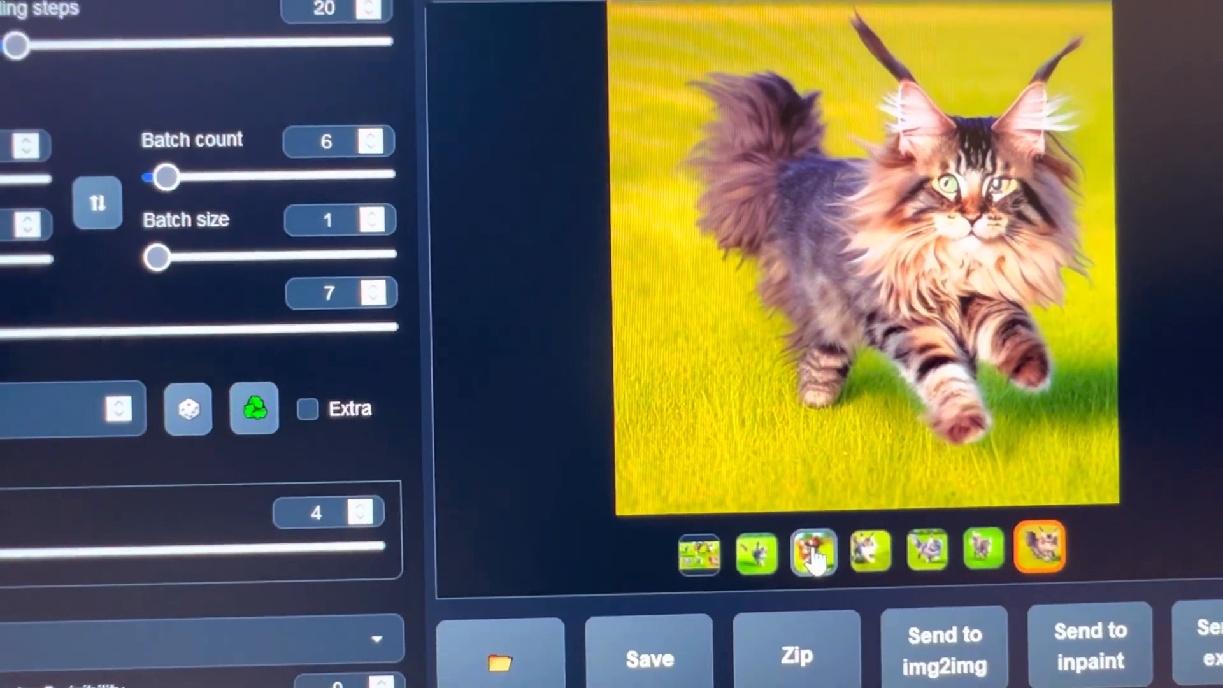
Select the image of the red-maned cat, view it full size and close the viewer.
{"action": "left_click", "coordinate": [814, 554]}
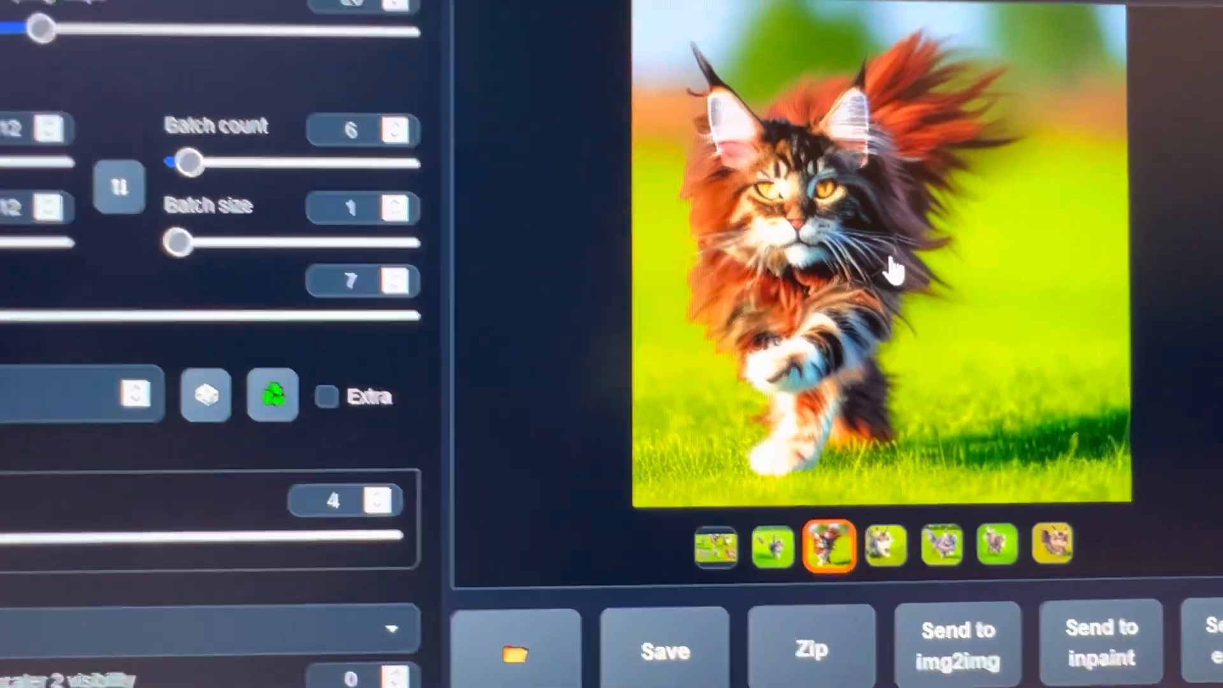
{"action": "left_click", "coordinate": [892, 271]}
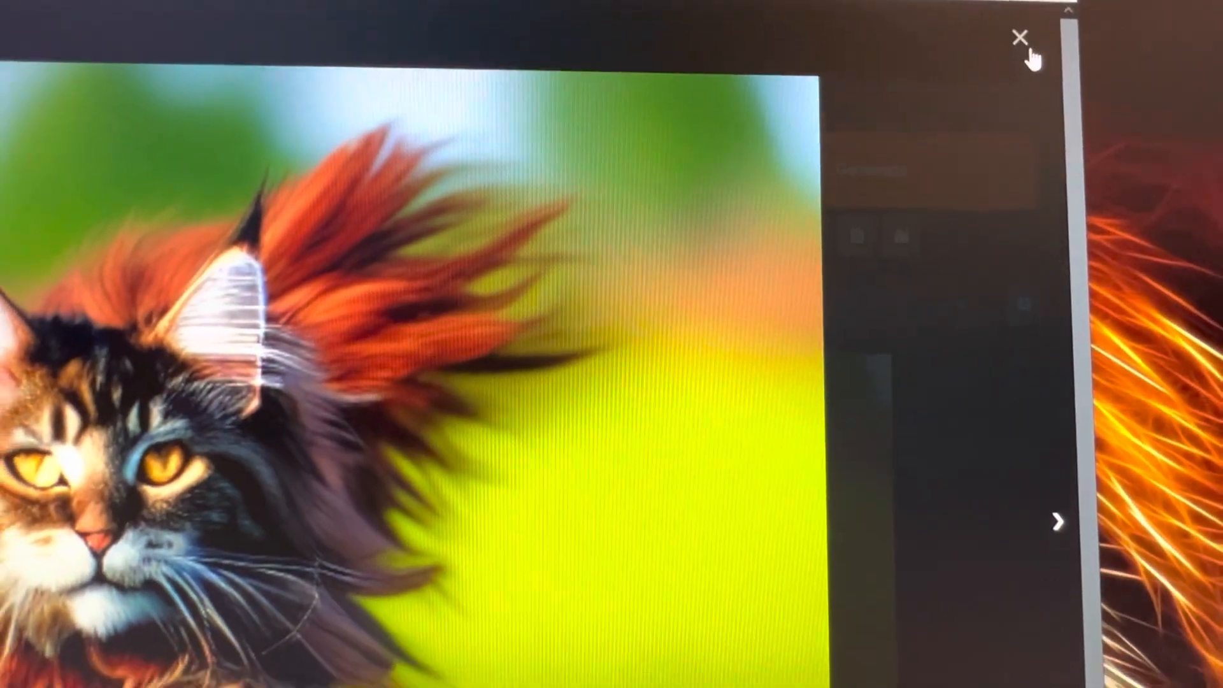
{"action": "left_click", "coordinate": [1027, 48]}
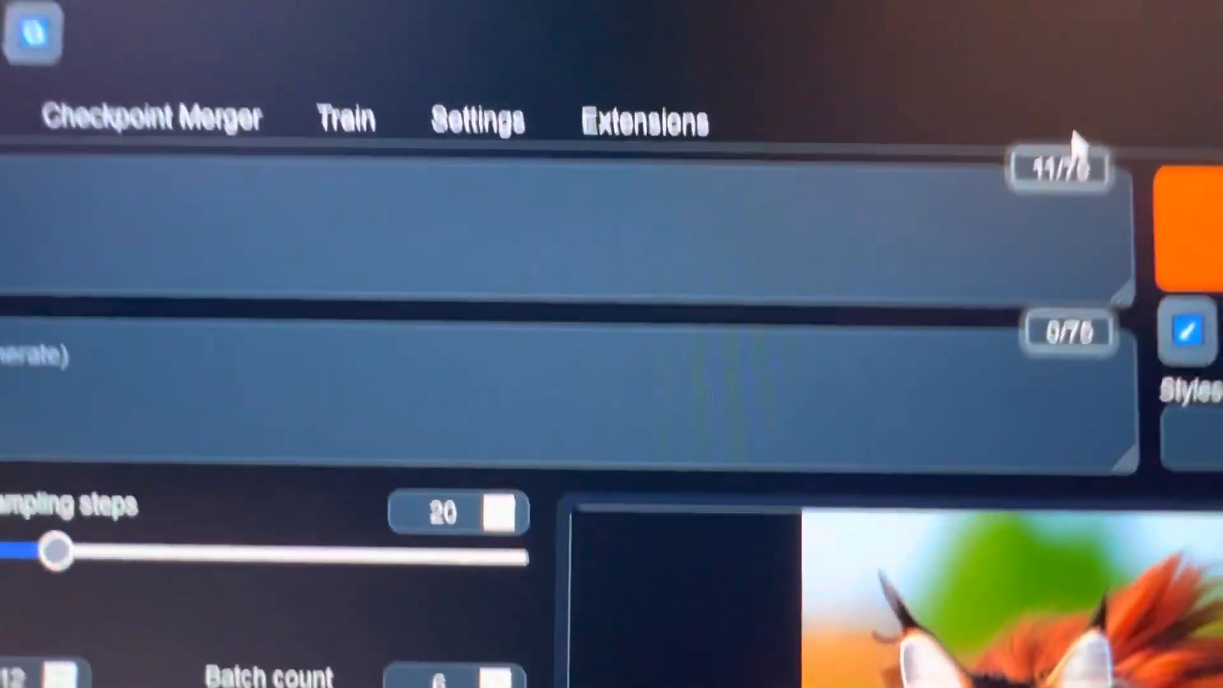
Open the web UI's settings, and in File Explorer go to the log\images folder inside stable-diffusion-webui.
{"action": "left_click", "coordinate": [478, 120]}
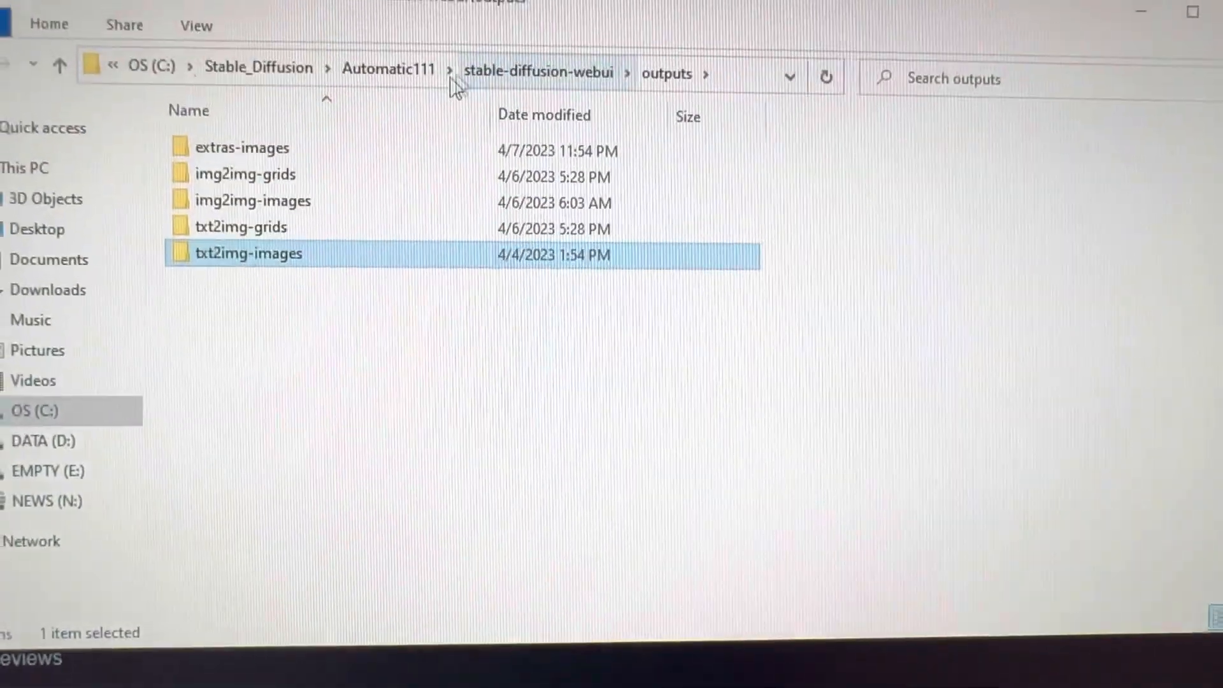
{"action": "left_click", "coordinate": [522, 9]}
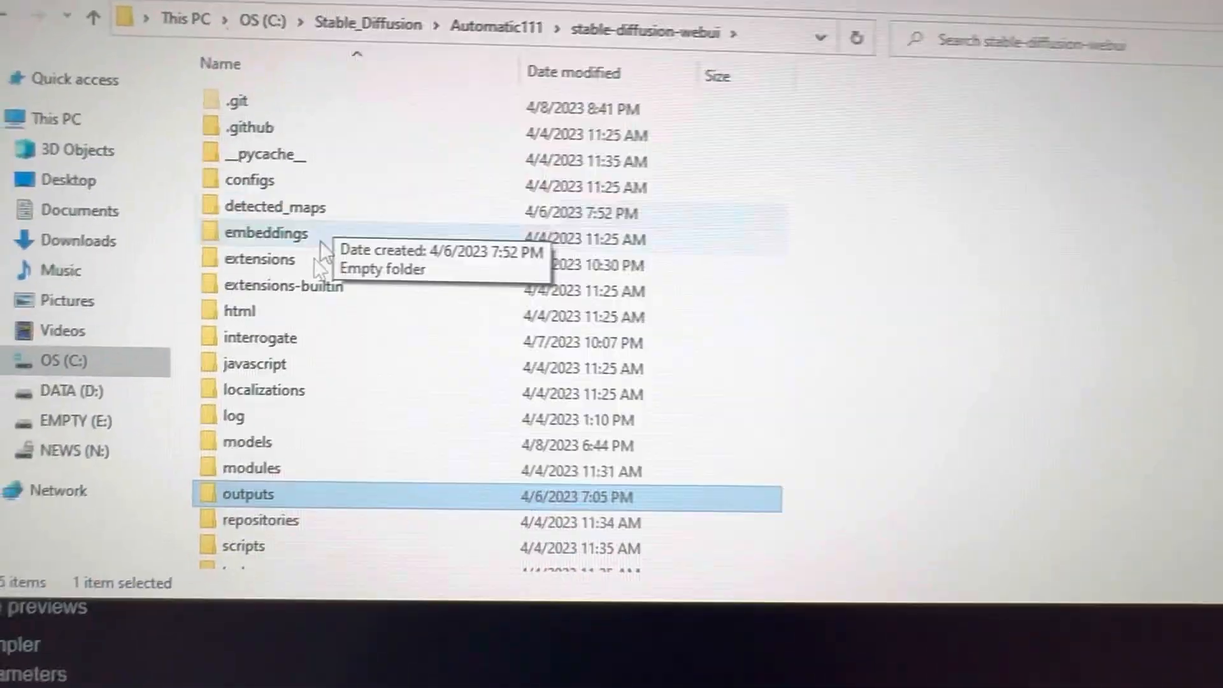
{"action": "double_click", "coordinate": [289, 441]}
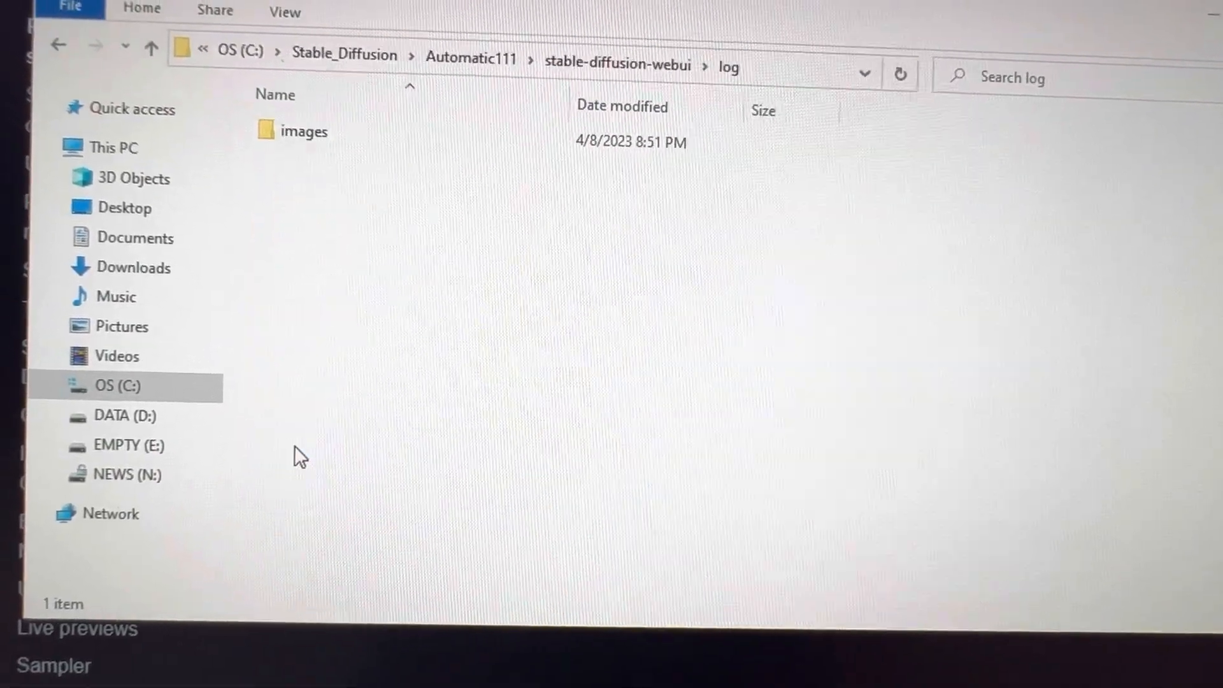
{"action": "double_click", "coordinate": [313, 148]}
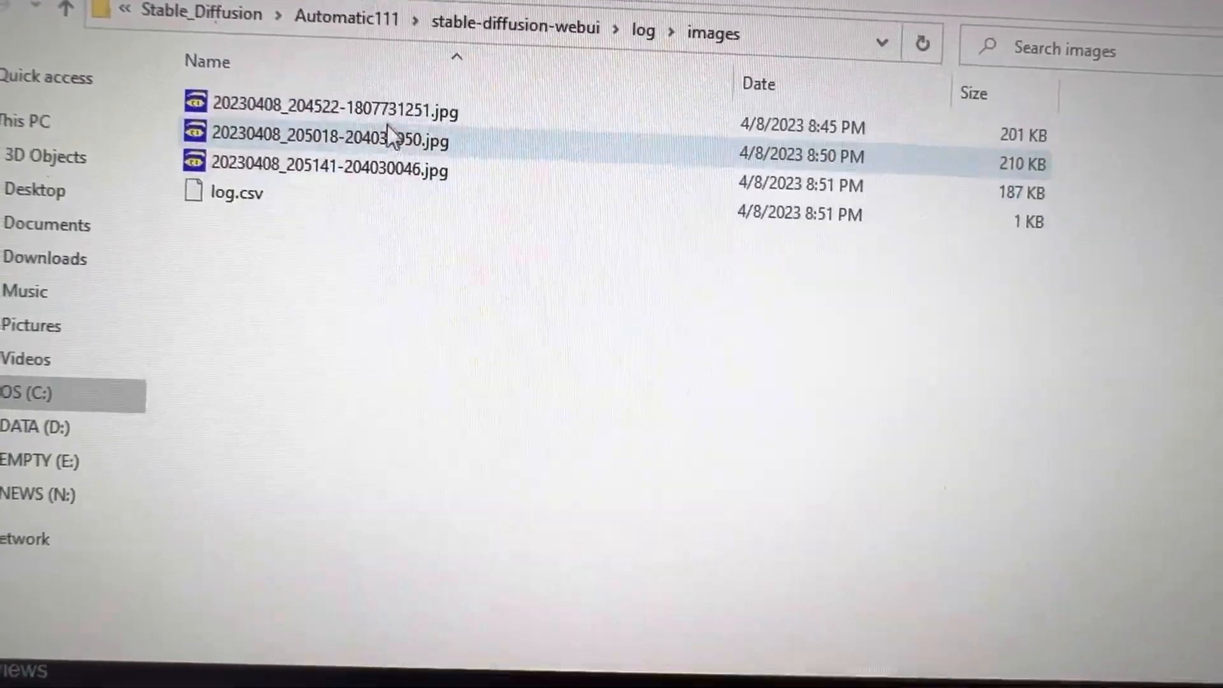
View the saved cat images in sequence starting from 20230408_204522-1807731251.jpg, and close the image viewer.
{"action": "double_click", "coordinate": [395, 109]}
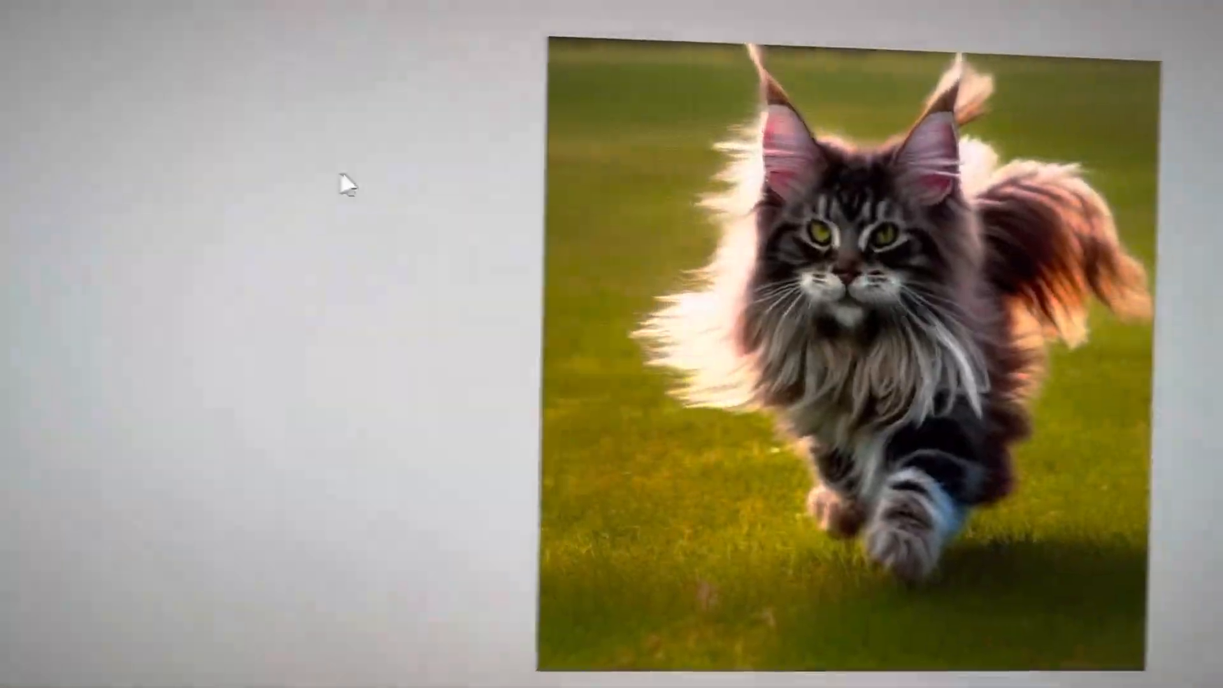
{"action": "key", "text": "Right"}
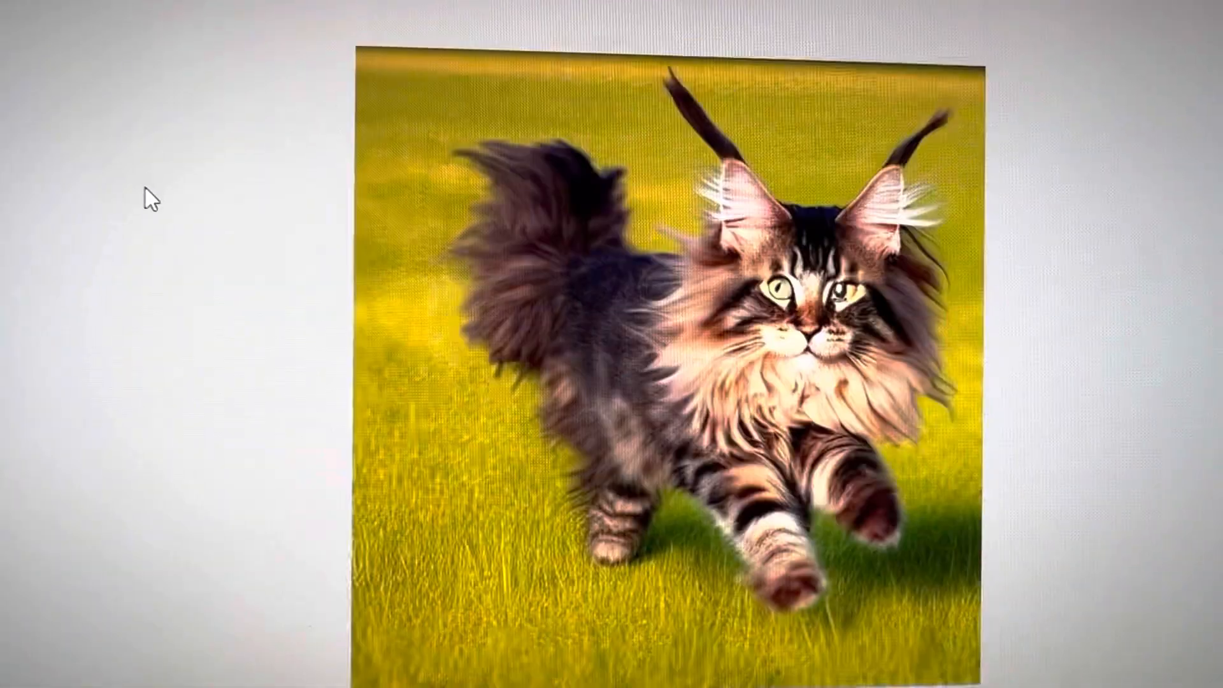
{"action": "key", "text": "Right"}
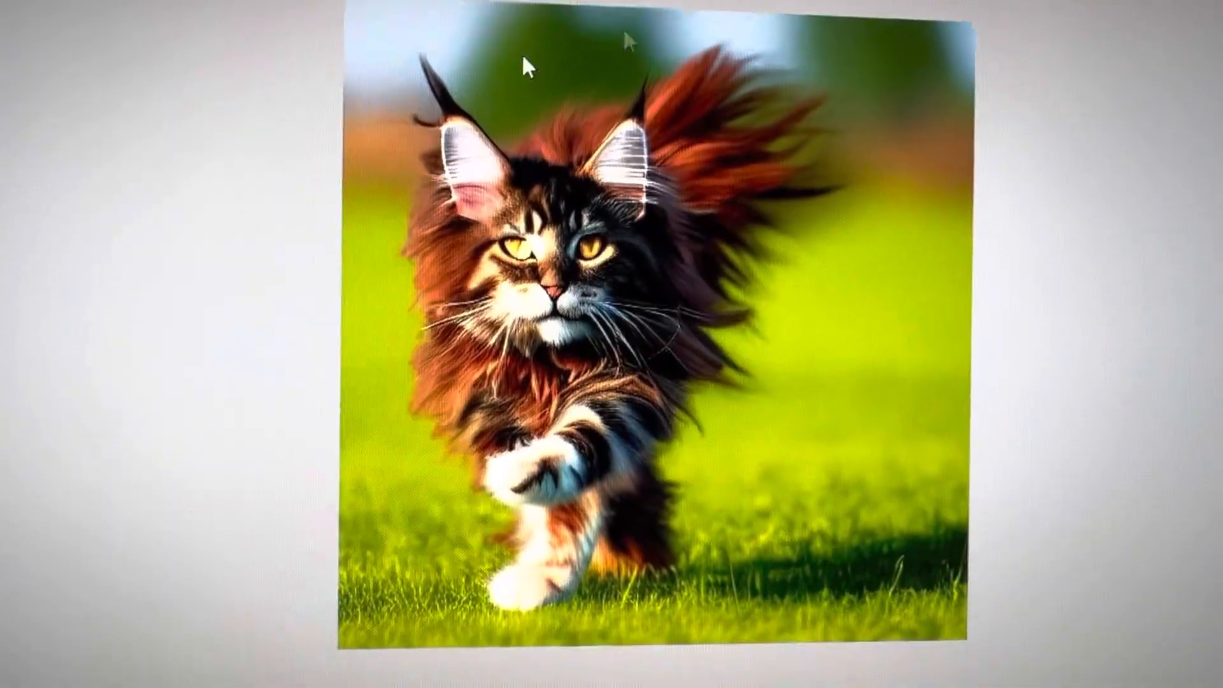
{"action": "key", "text": "Escape"}
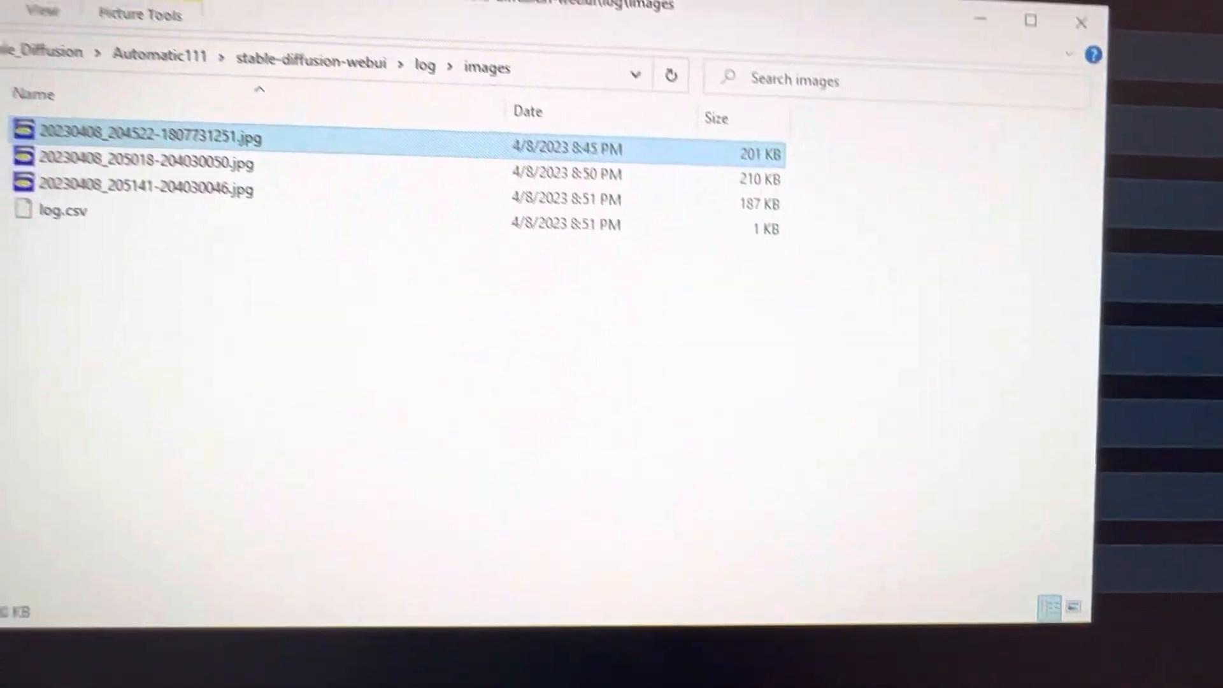